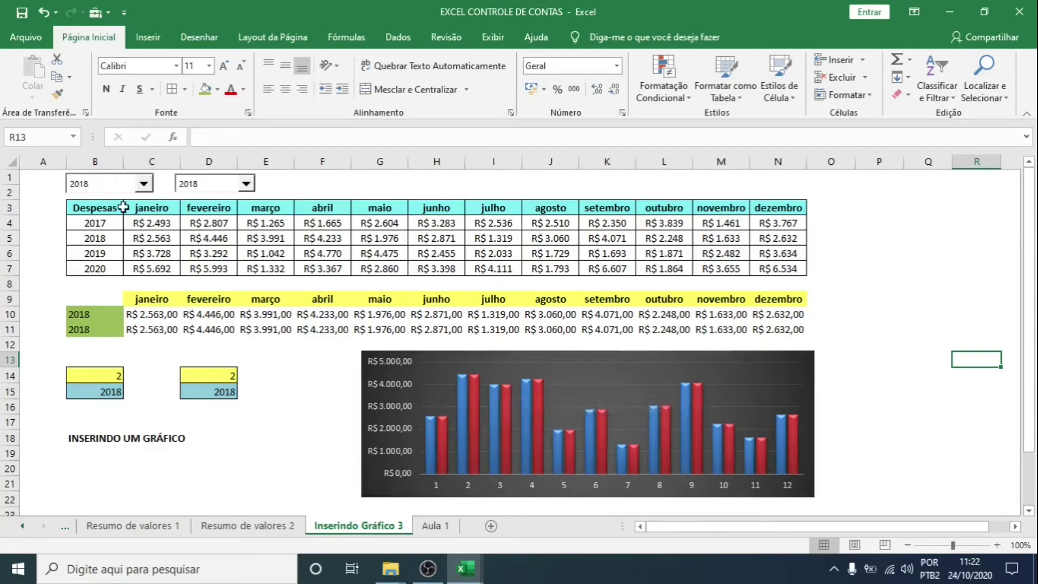
Set the chart's two comparison years to 2017 in the first year selector and 2019 in the second
click(144, 186)
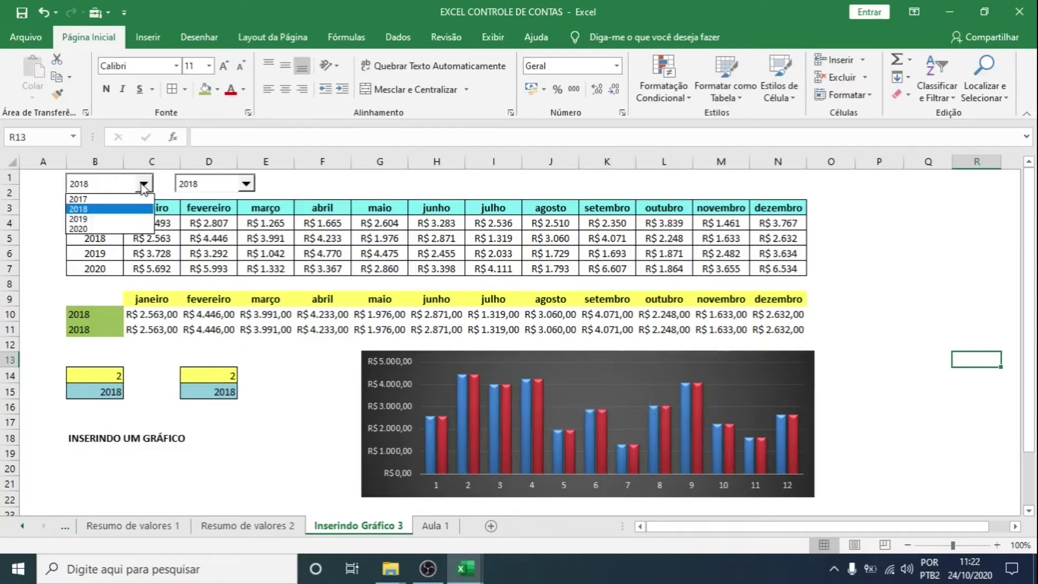
click(109, 196)
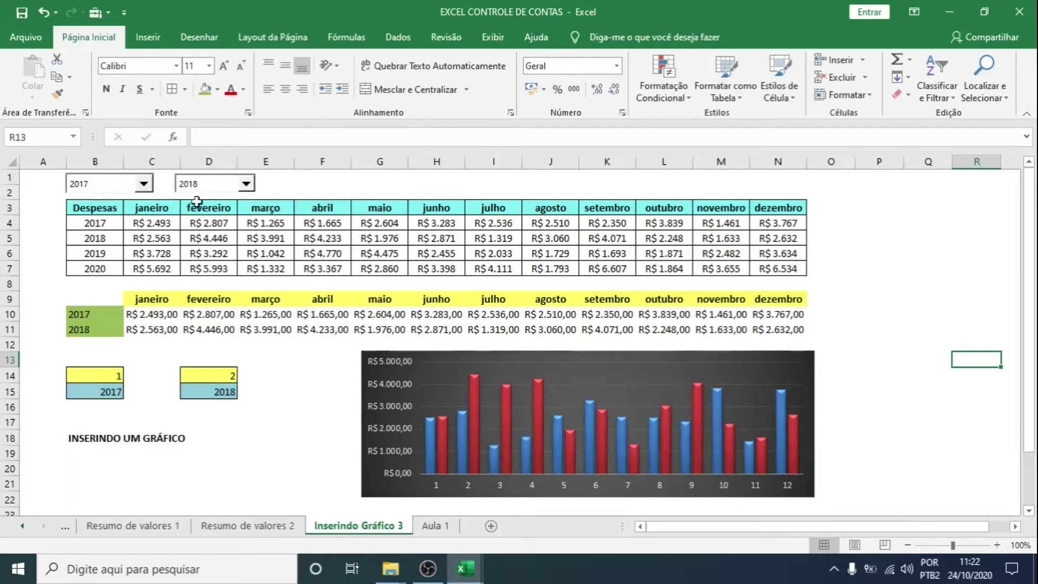
click(246, 186)
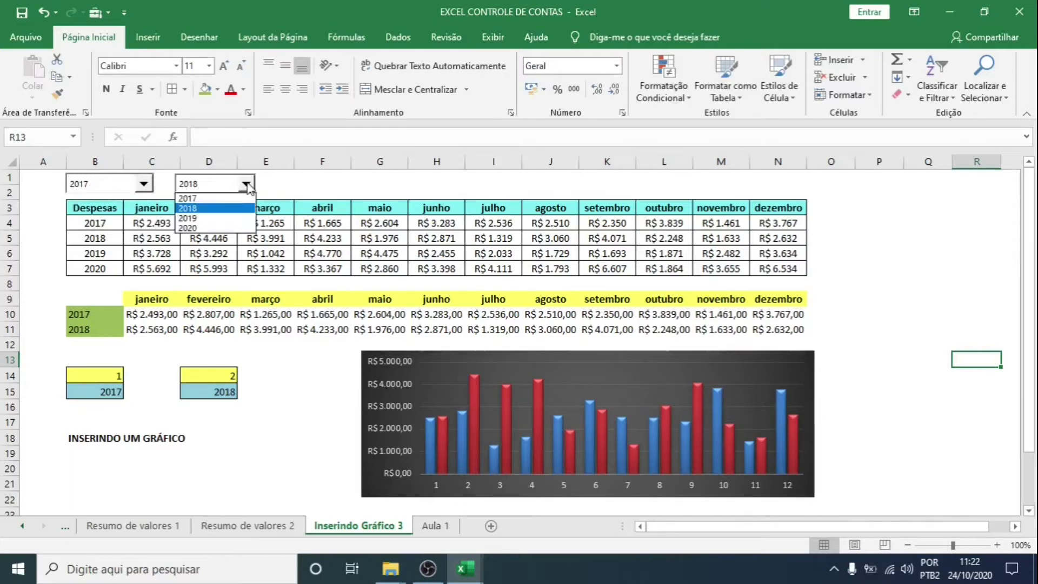
click(203, 218)
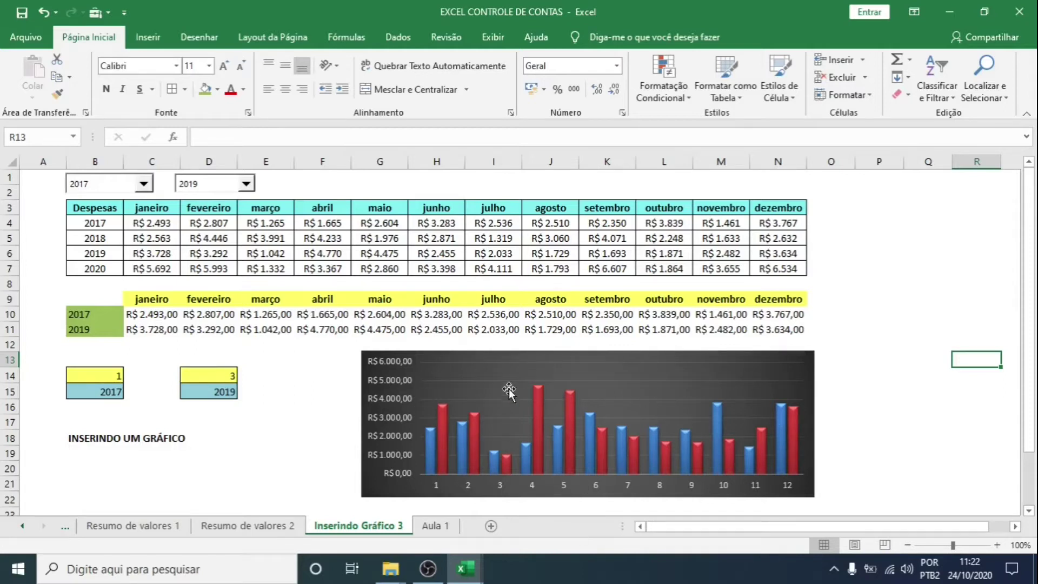
Inspect the index numbers in B14 and D14 and the year lookup formulas in B15 and D15 below the summary table
click(95, 375)
click(93, 401)
click(195, 377)
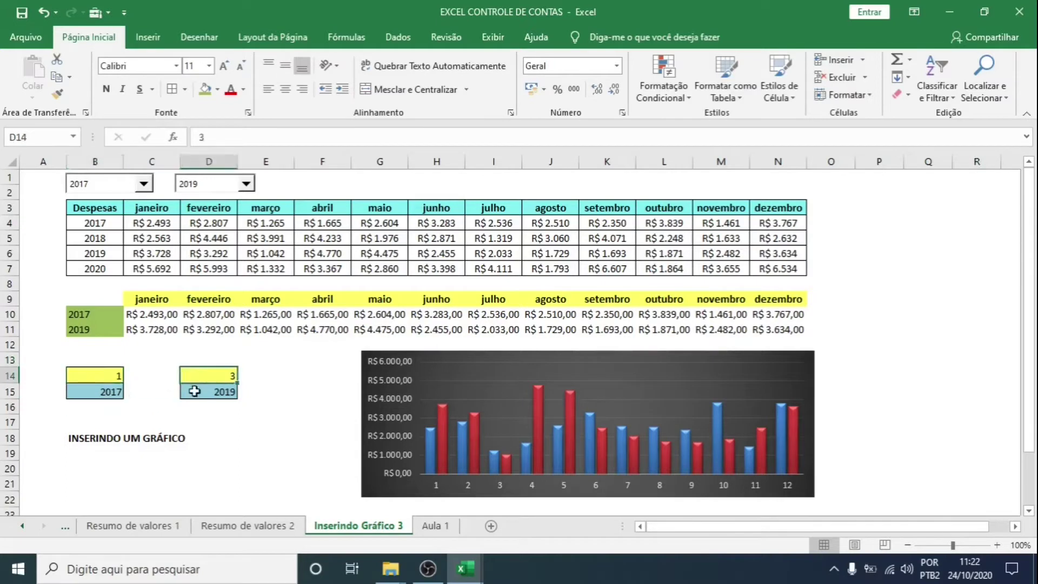
click(196, 392)
click(203, 378)
click(196, 392)
click(93, 376)
click(93, 393)
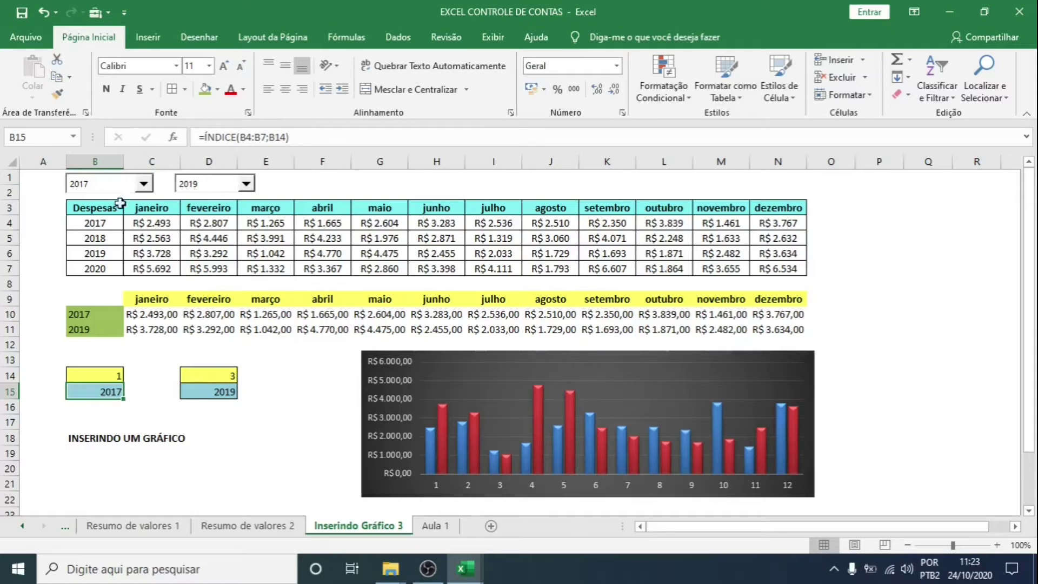
Set the first year selector to 2020 and the second to 2017 to compare their monthly expenses
click(144, 185)
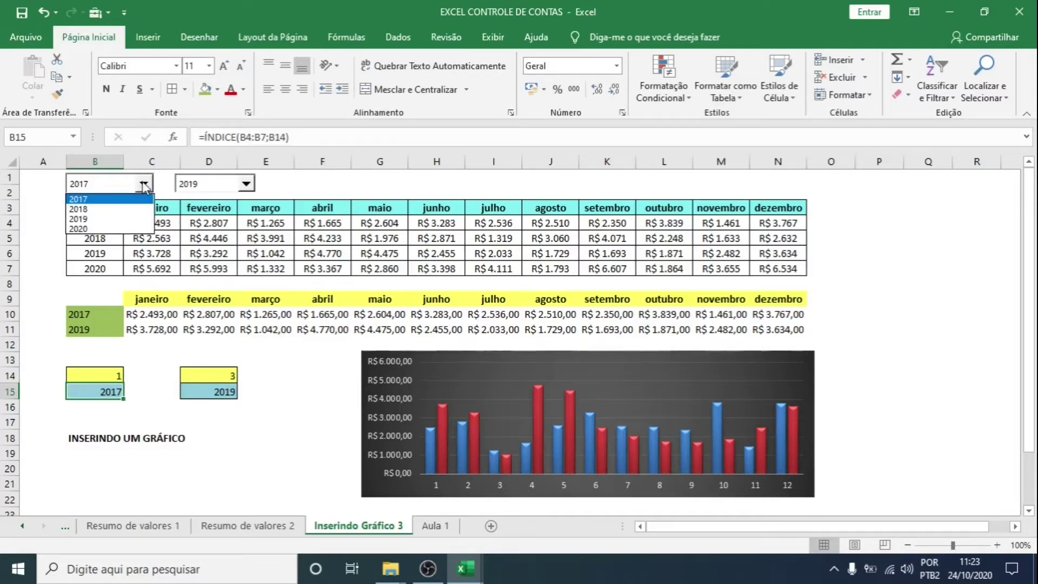
click(81, 229)
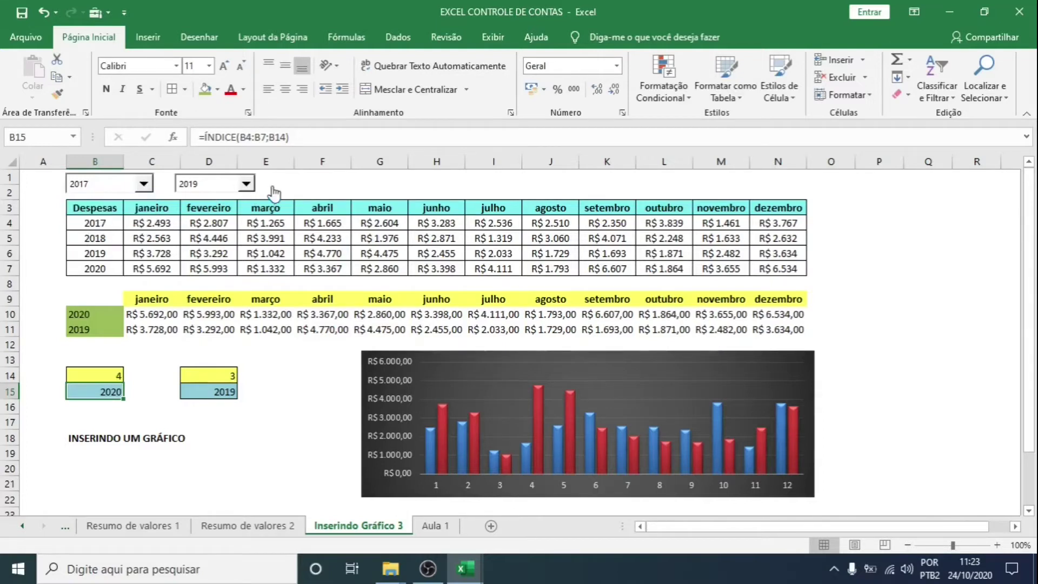
click(246, 185)
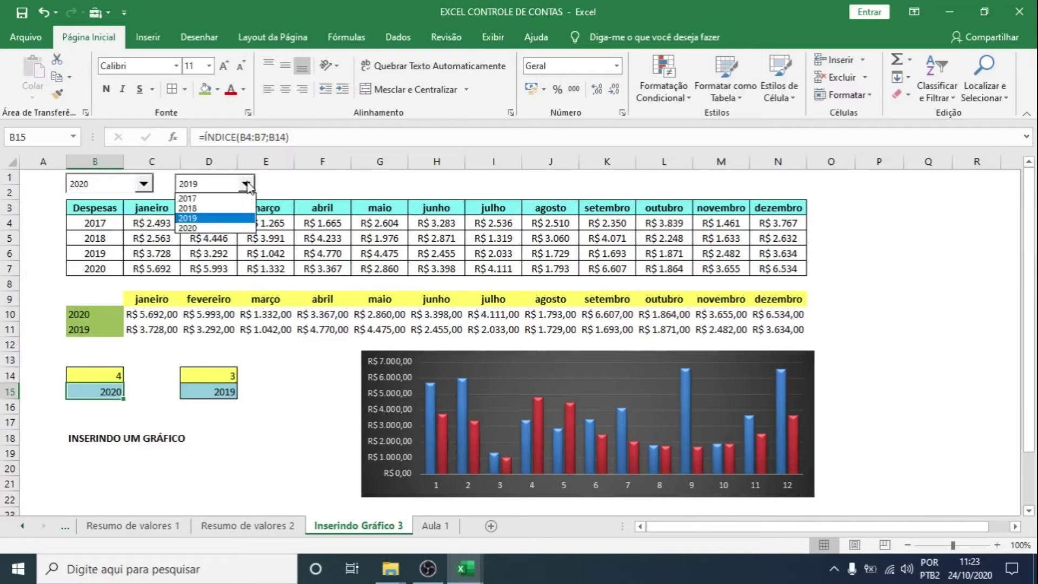
click(217, 198)
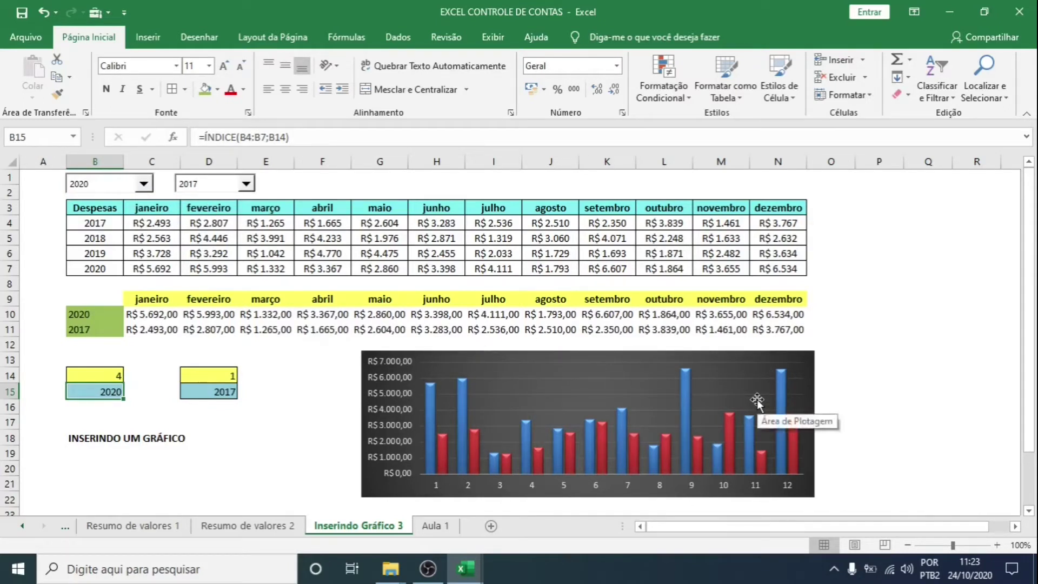
Compare 2020 against 2020, 2019 and 2018 in turn, leaving the second year selector on 2018
click(247, 185)
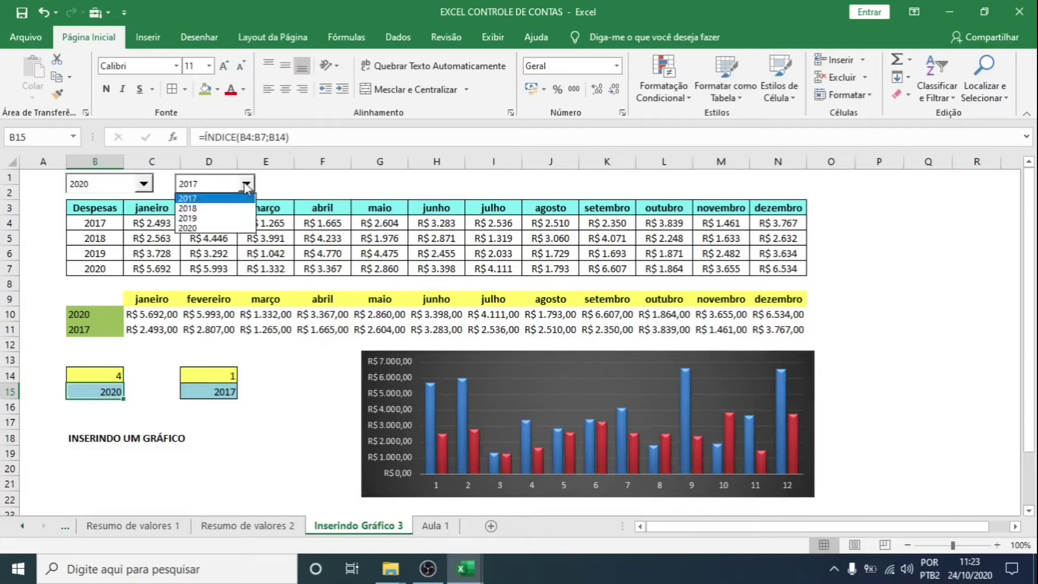
click(221, 228)
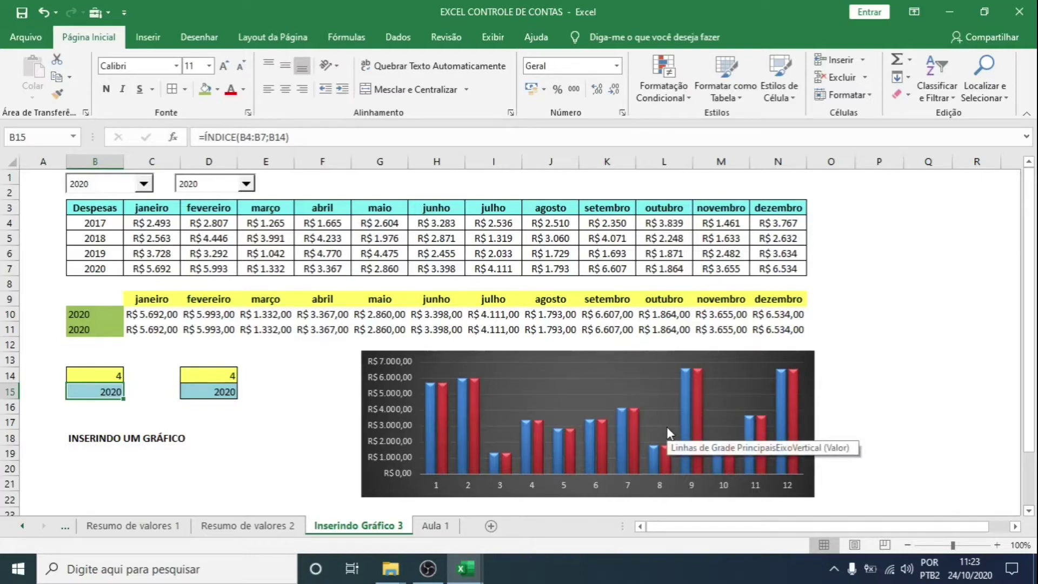
click(246, 184)
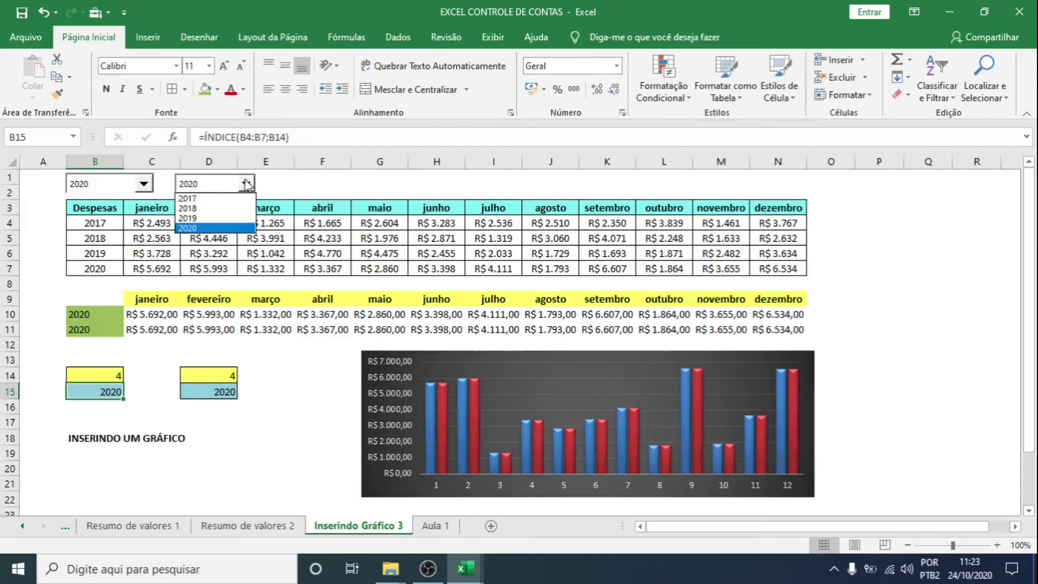
click(195, 218)
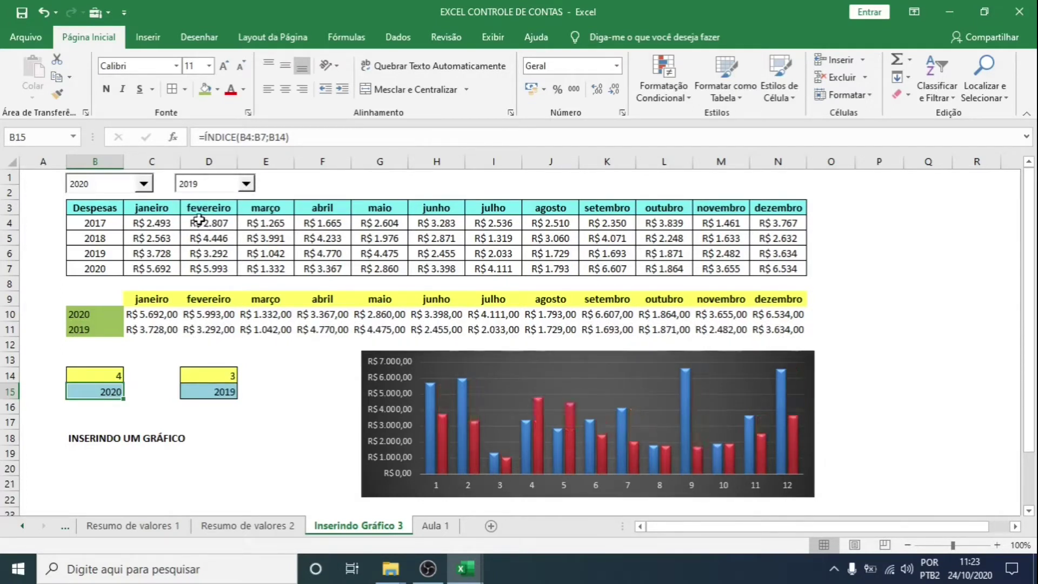
click(248, 185)
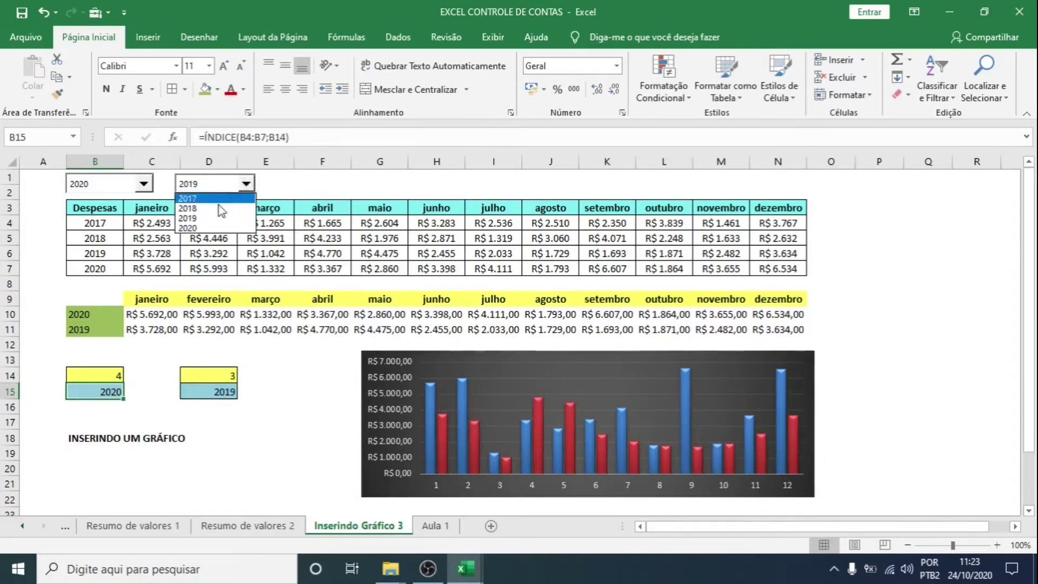
click(217, 208)
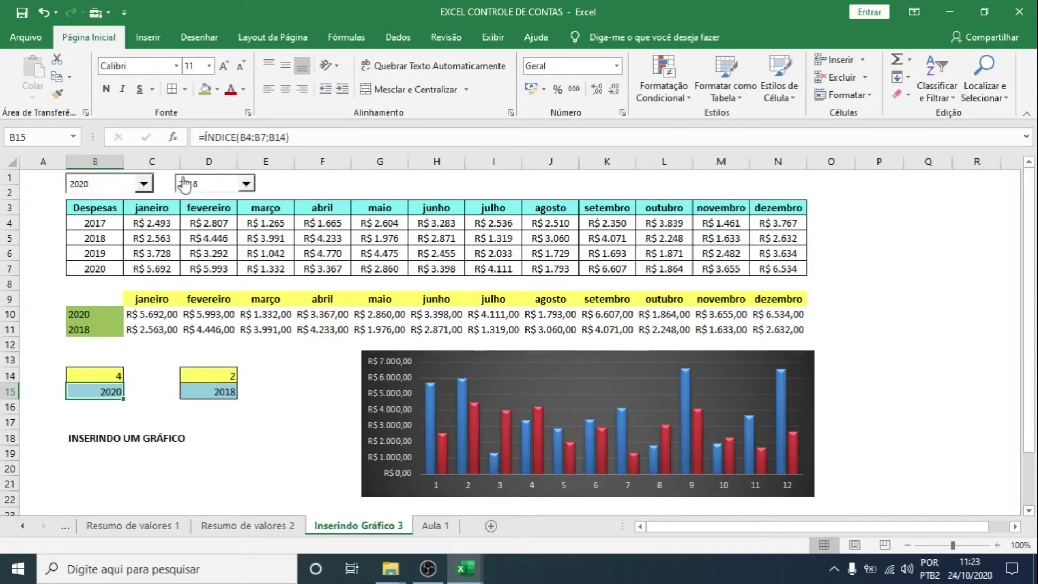
On the Controle de gastos mensal sheet, set the Outros expense in B14 to 800
mouse_move(702, 419)
scroll(122, 520, up, 2)
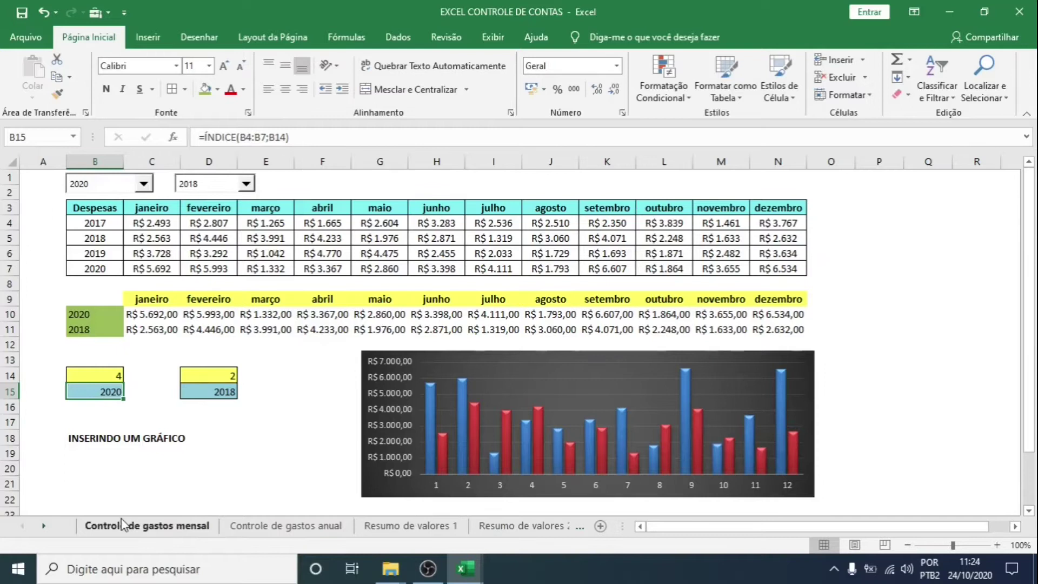
click(124, 525)
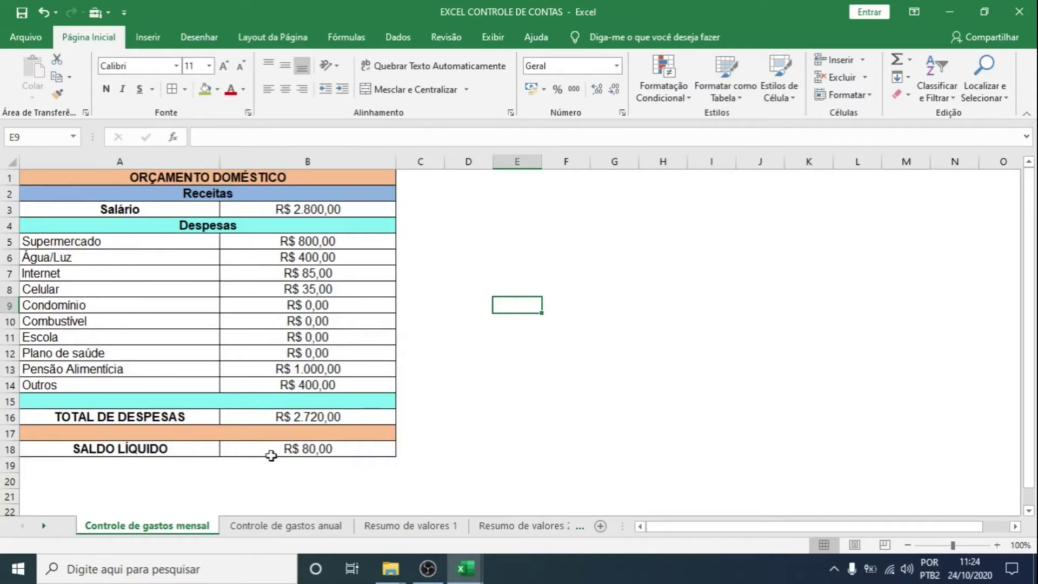
click(307, 384)
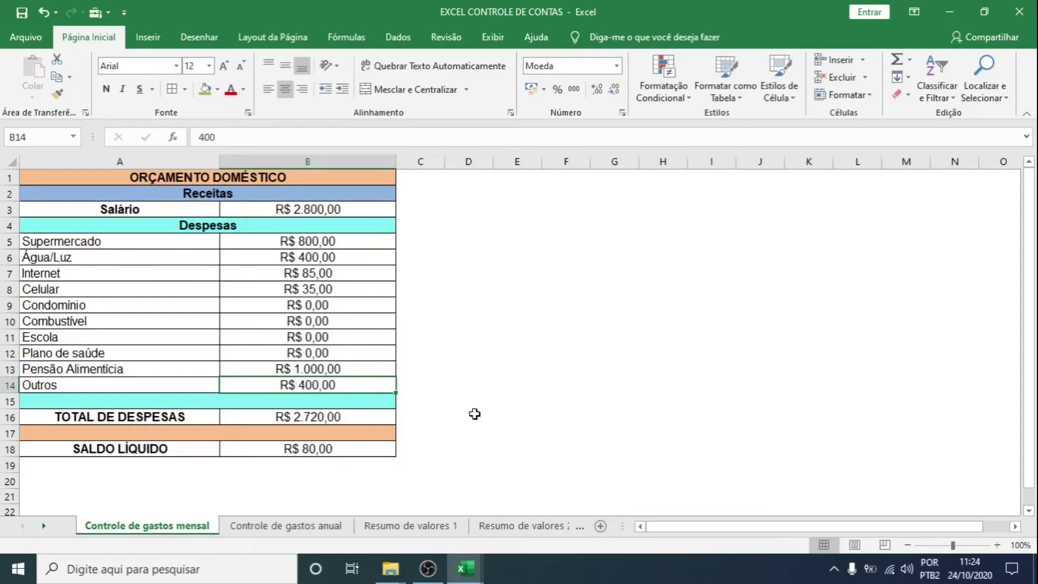
text(800)
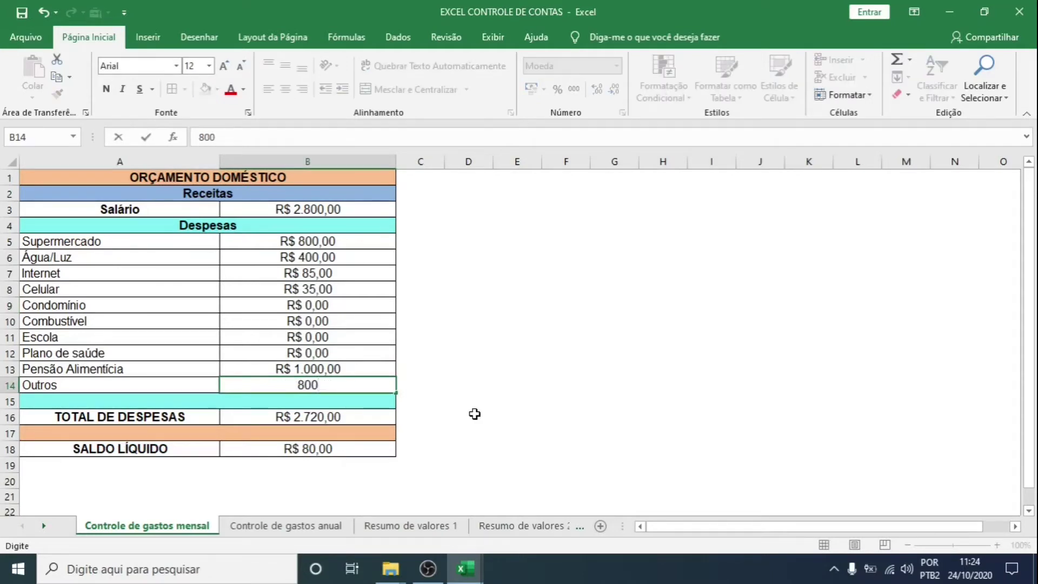
key(Return)
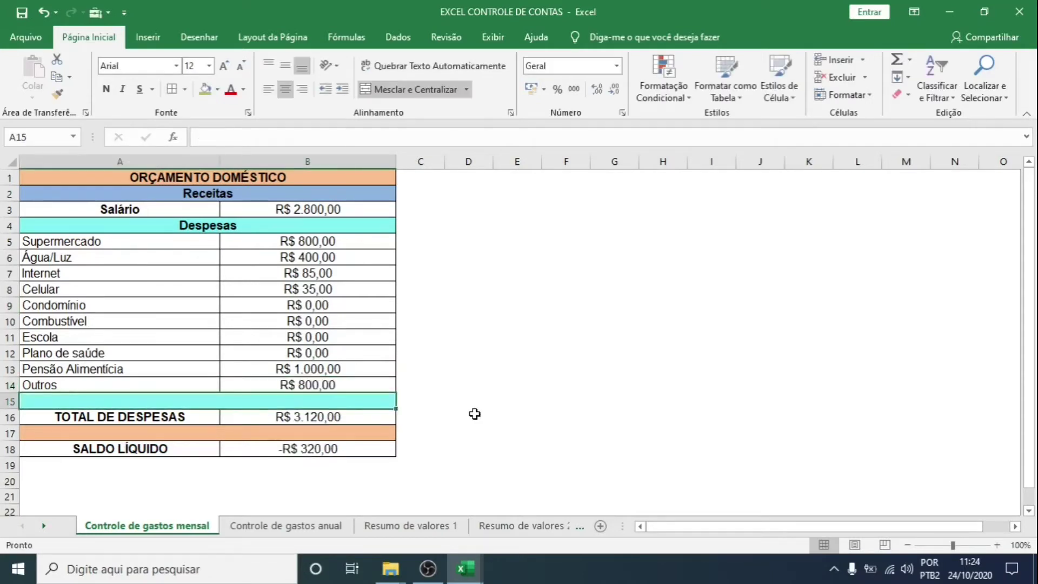
Examine the TOTAL DE DESPESAS and SALDO LÍQUIDO formulas and the salary and expense cells they use
click(272, 452)
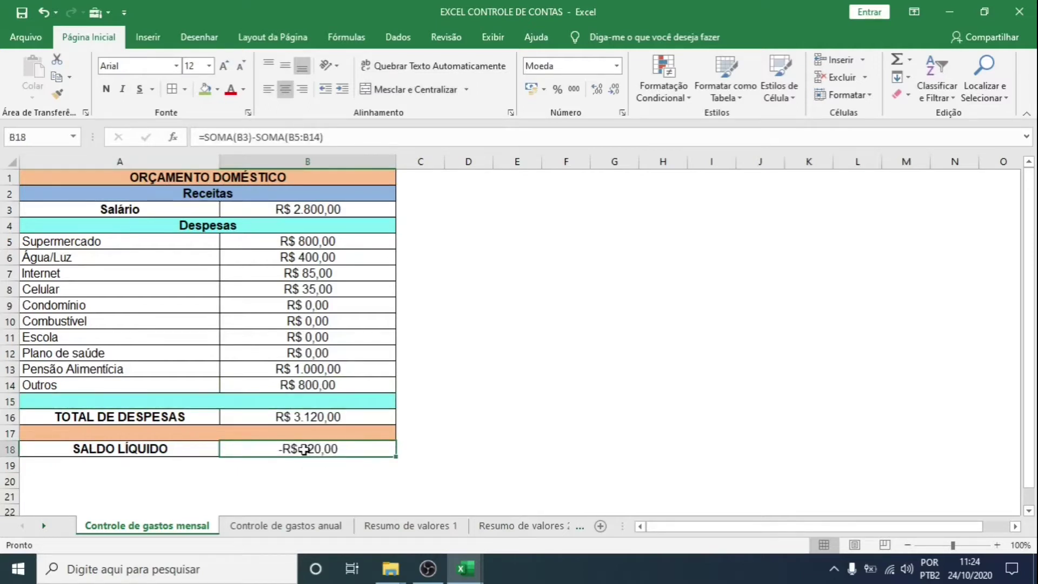
click(295, 207)
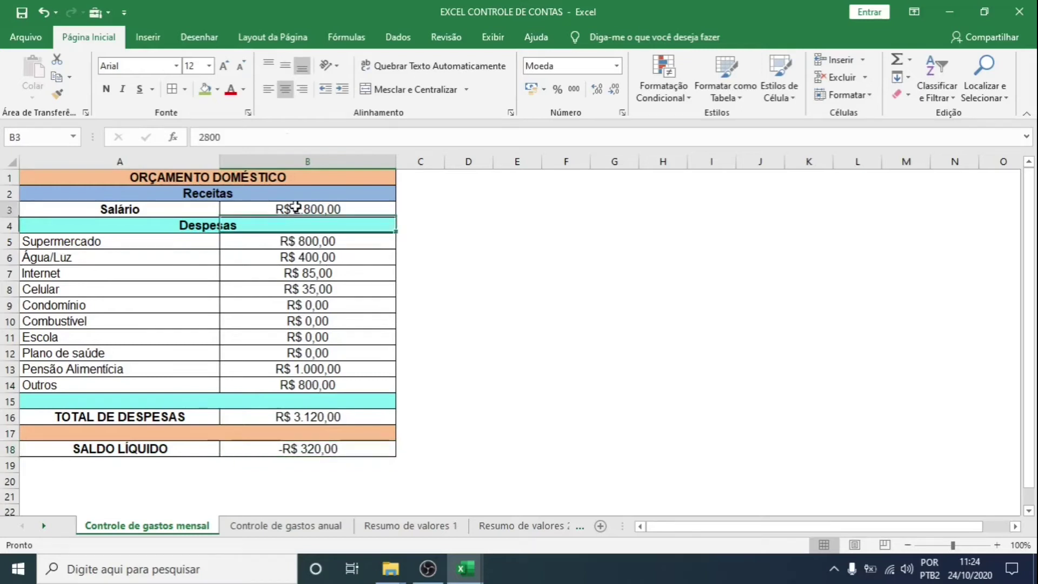
click(303, 447)
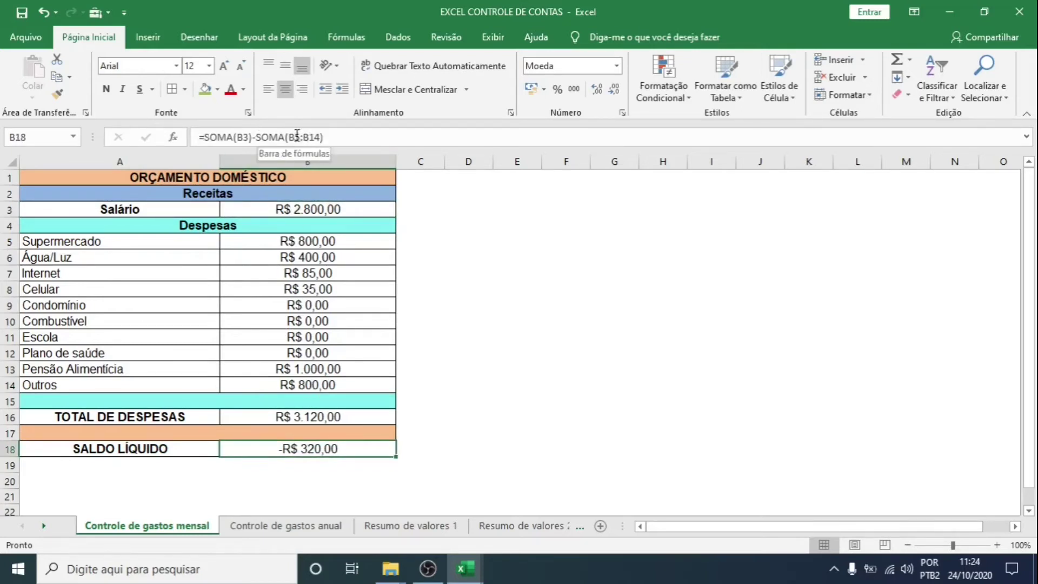
click(294, 420)
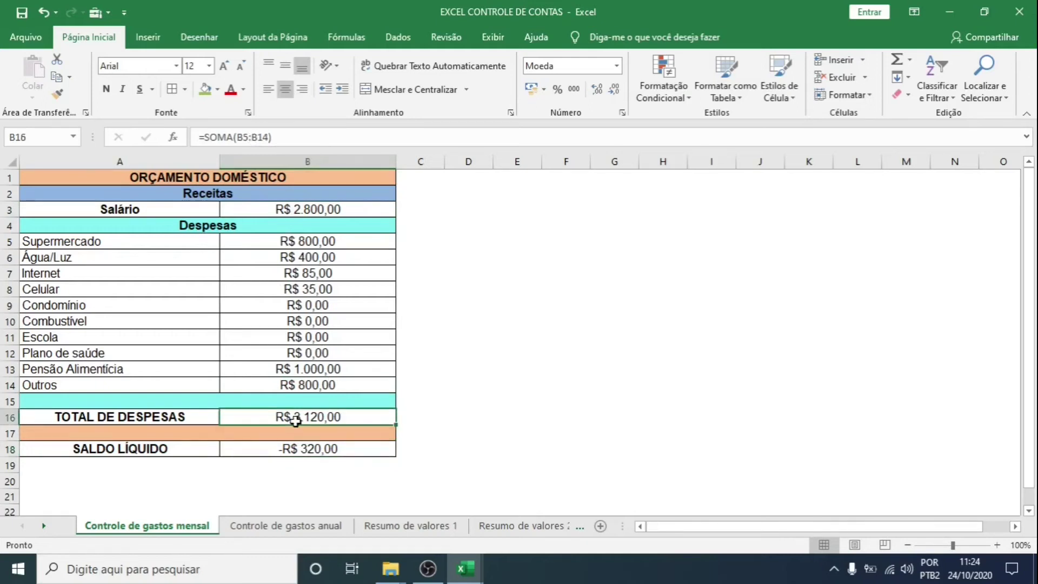
click(310, 449)
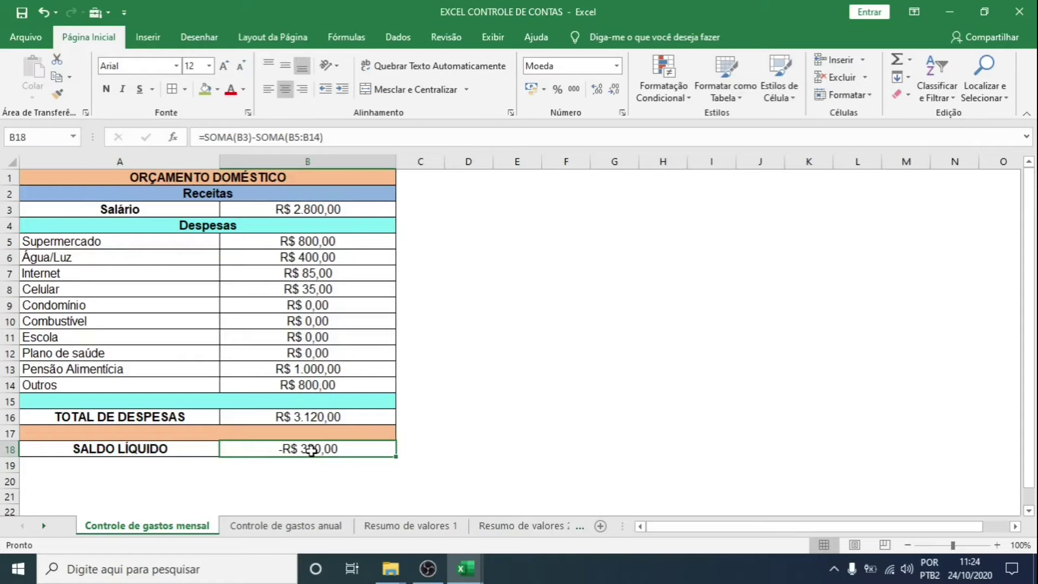
click(299, 271)
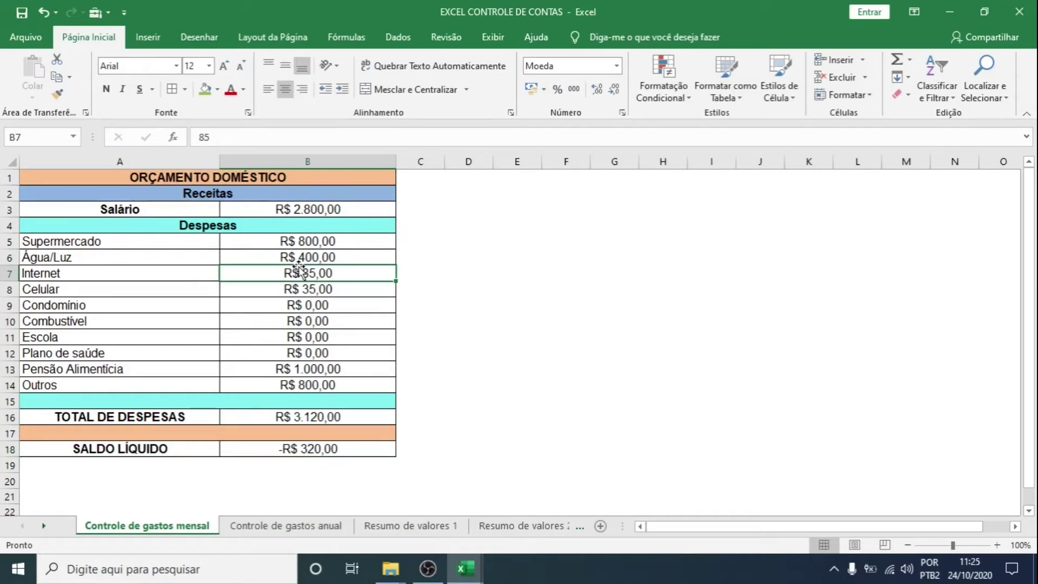
click(295, 420)
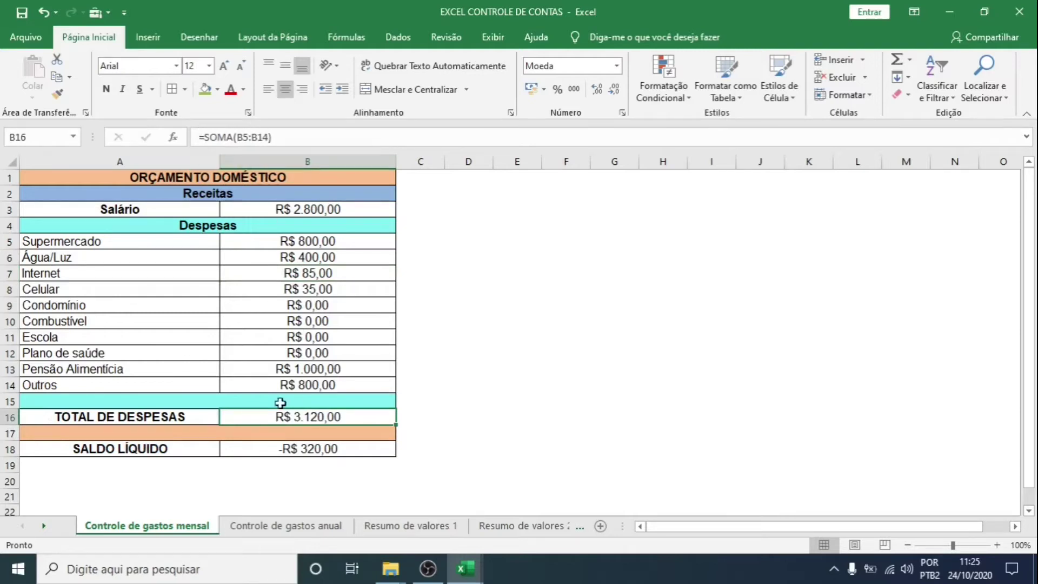
click(318, 451)
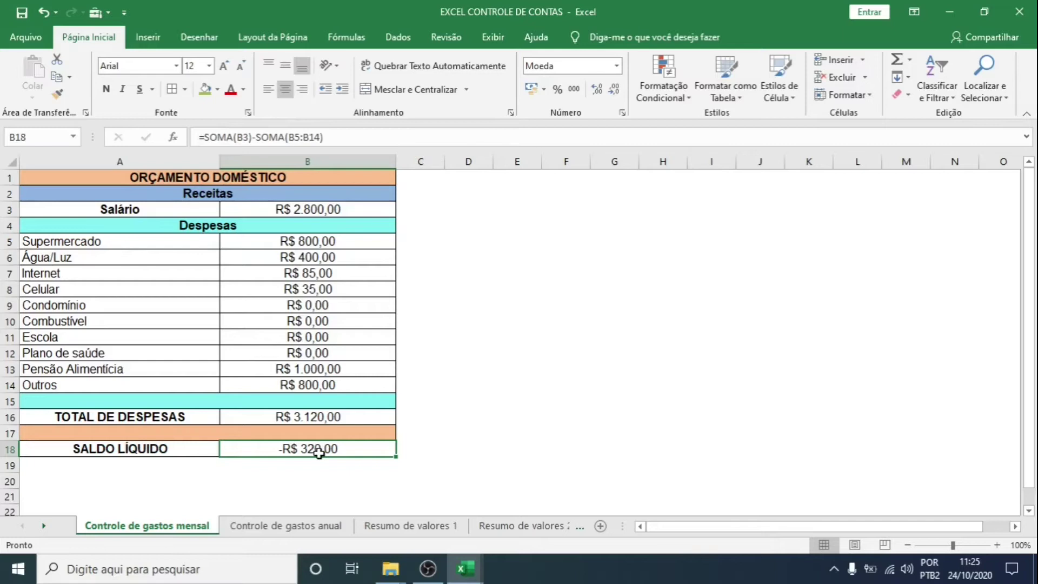
click(309, 417)
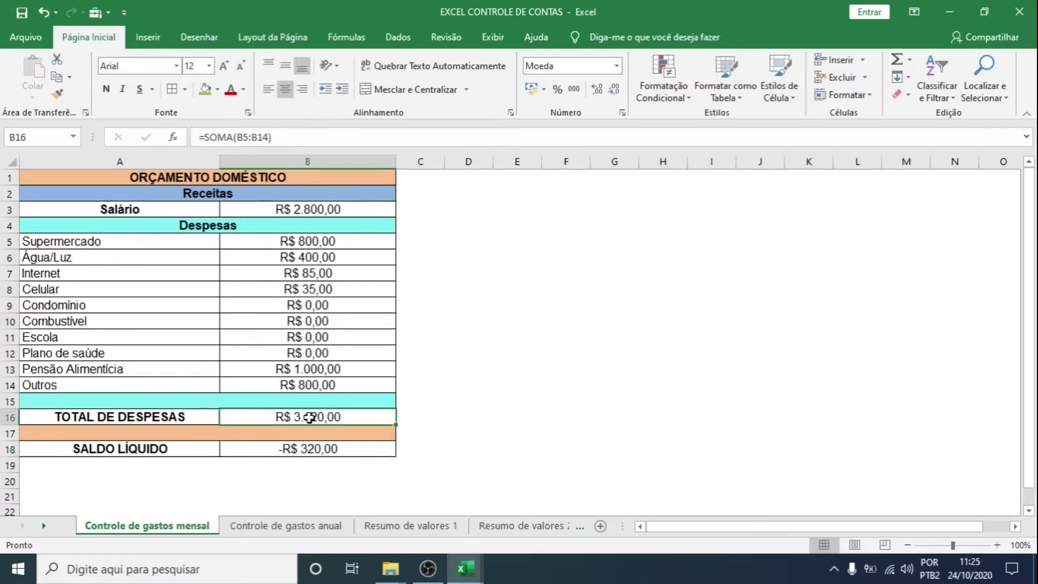
click(295, 208)
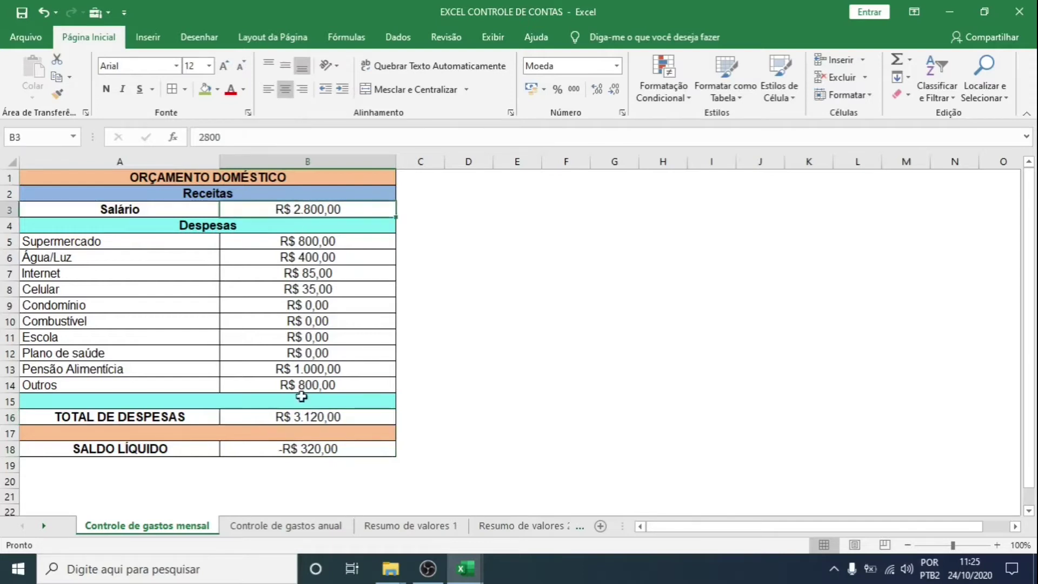
click(290, 452)
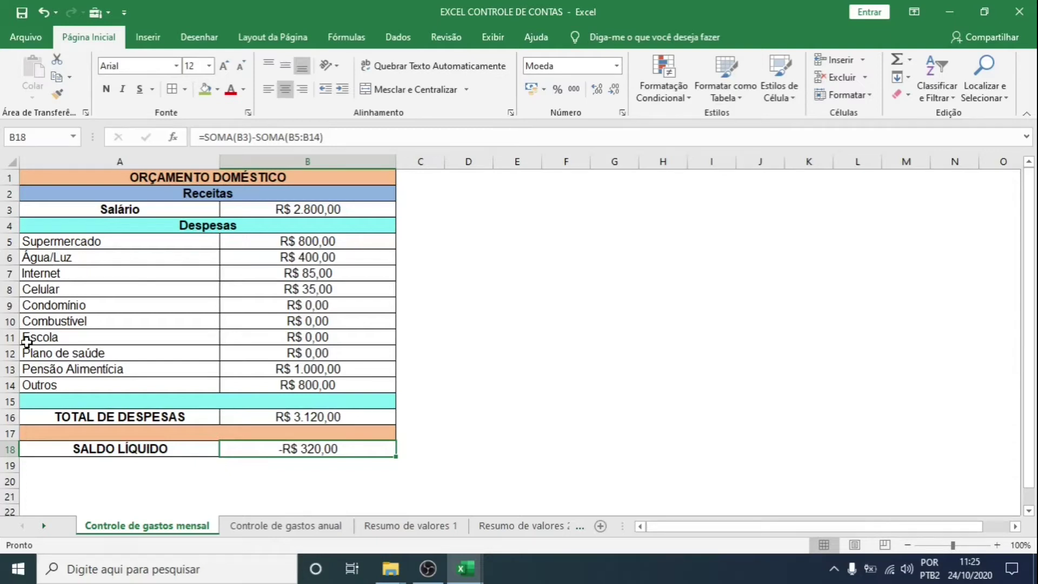
Compare the Controle de gastos anual sheet with the monthly budget sheet, ending on the annual one
click(286, 528)
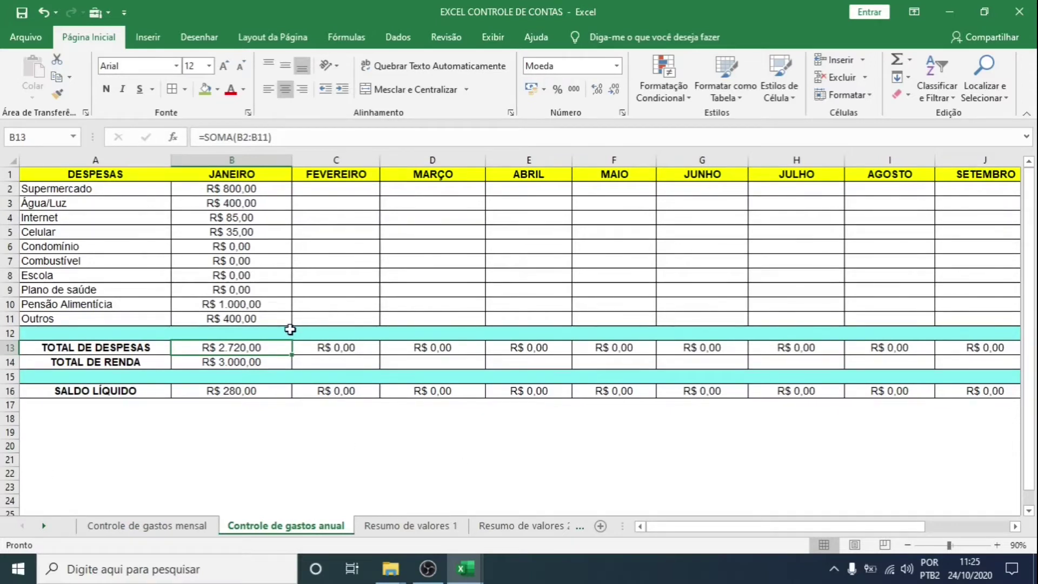
click(184, 527)
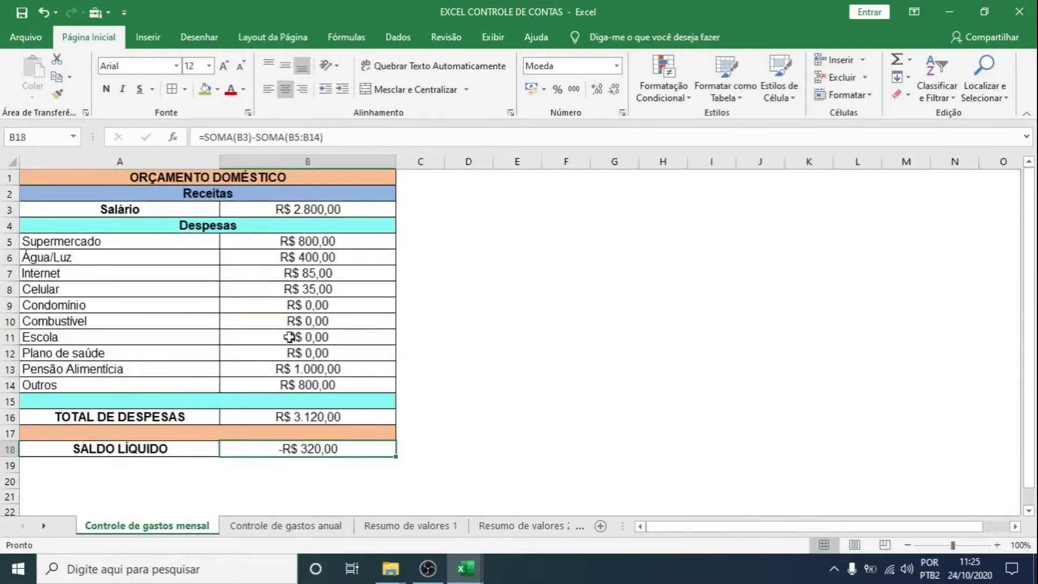
click(265, 530)
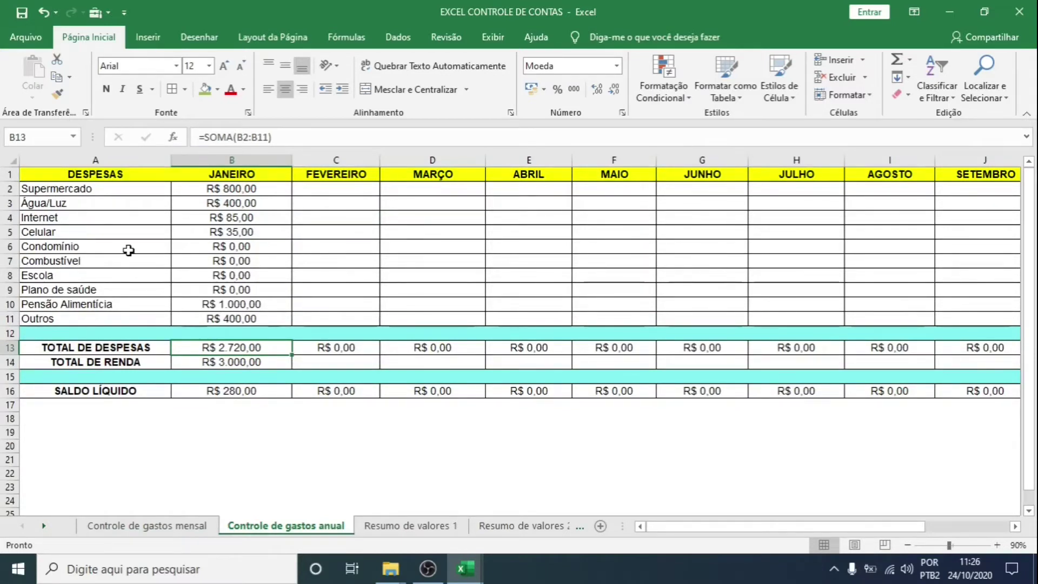
Set January's TOTAL DE RENDA in B14 to 200 and check the SALDO LÍQUIDO formula in B16
click(238, 363)
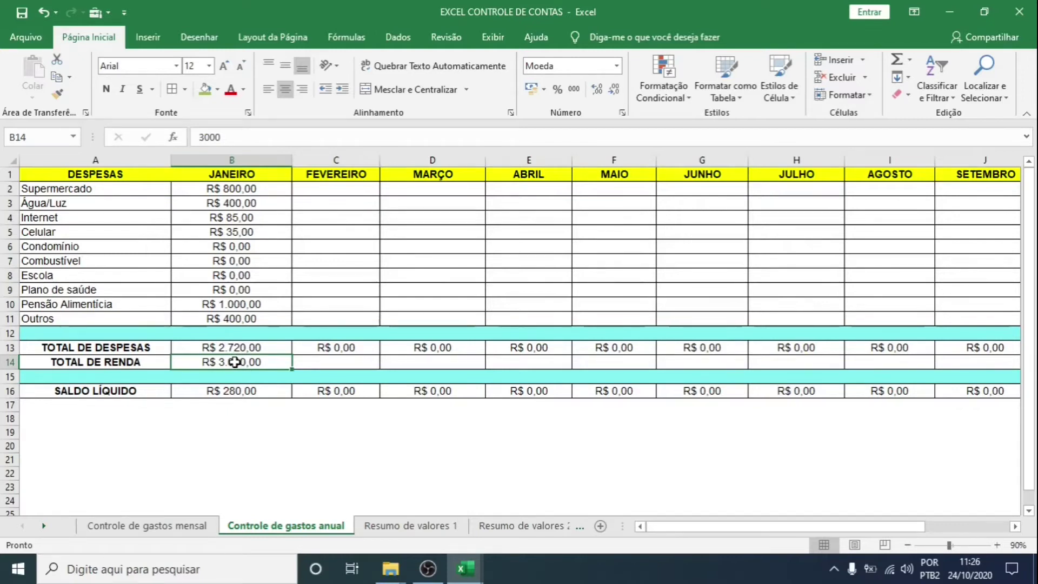
text(200)
key(Return)
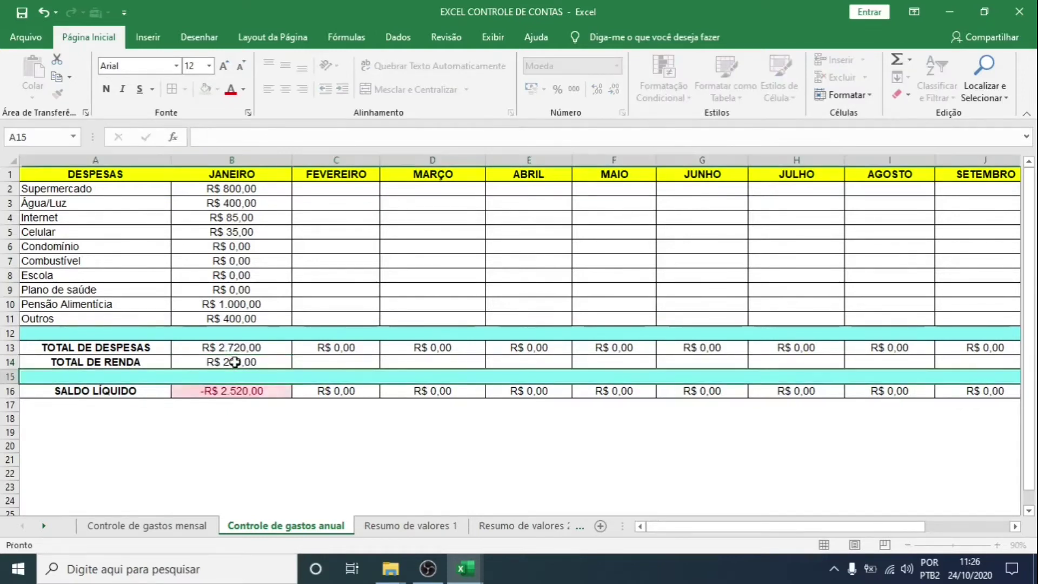
click(223, 395)
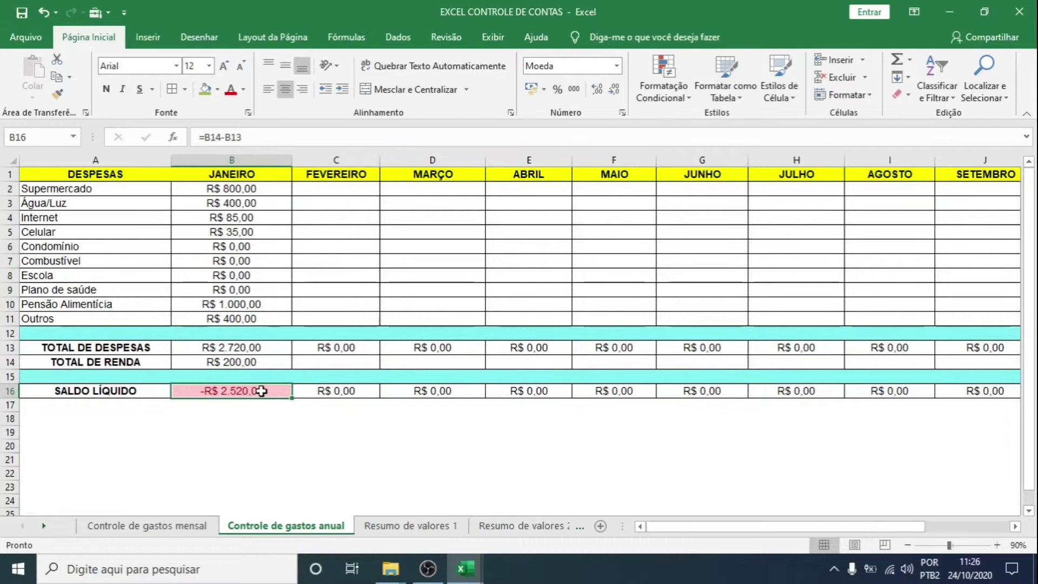
On the Controle de gastos mensal sheet, set the Outros expense in B14 to 0
click(168, 528)
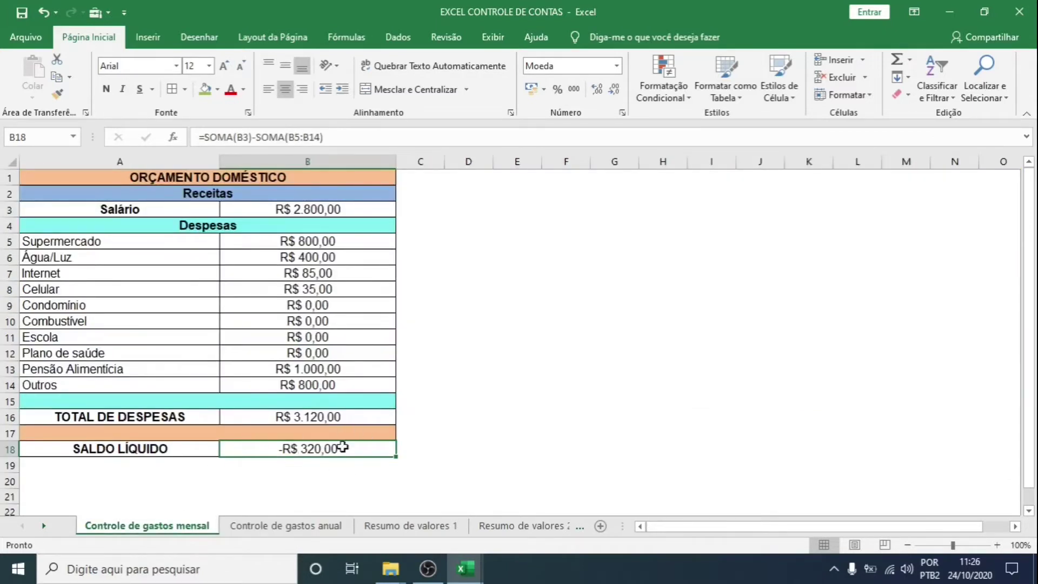
click(308, 417)
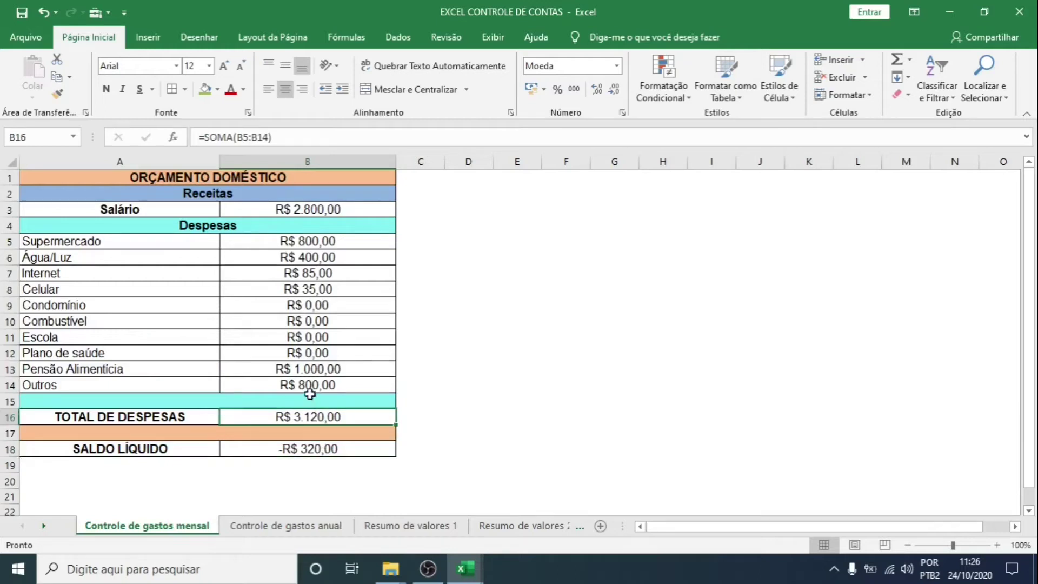
click(311, 383)
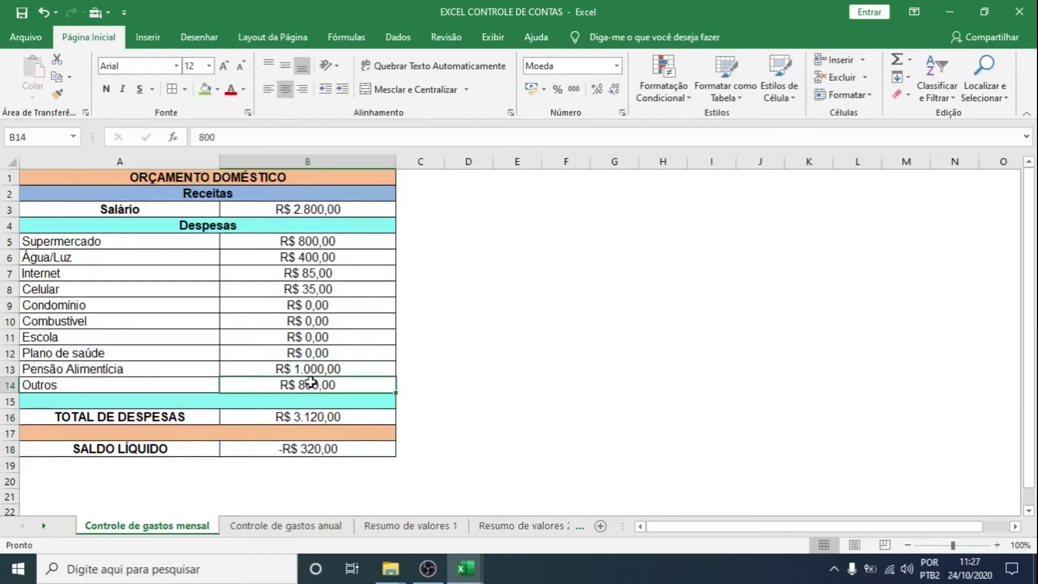
text(0)
key(Return)
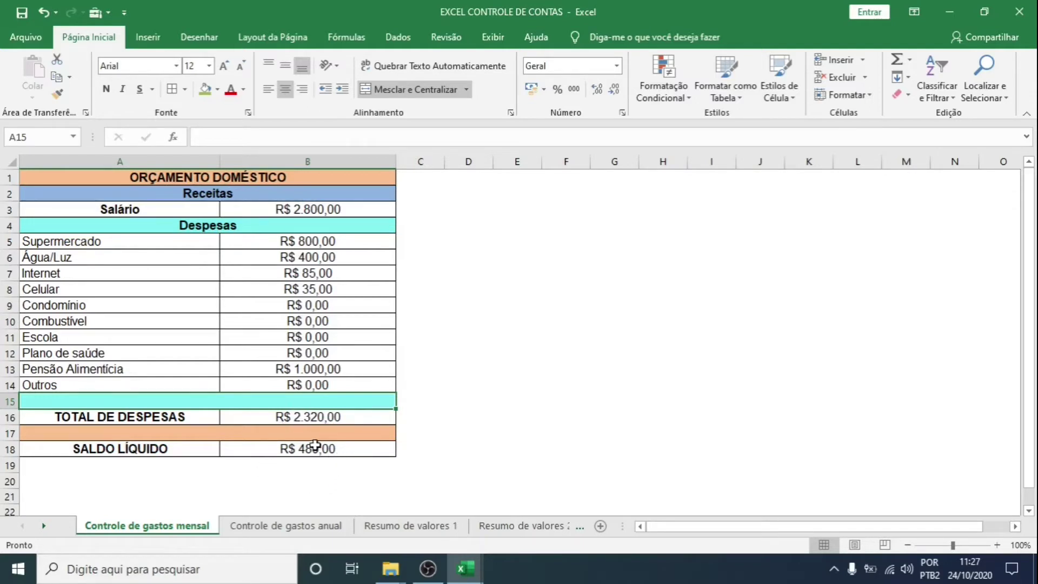
Add a conditional format to the SALDO LÍQUIDO cell B18 for values less than 0, using Preenchimento Vermelho Claro e Texto Vermelho Escuro
click(333, 448)
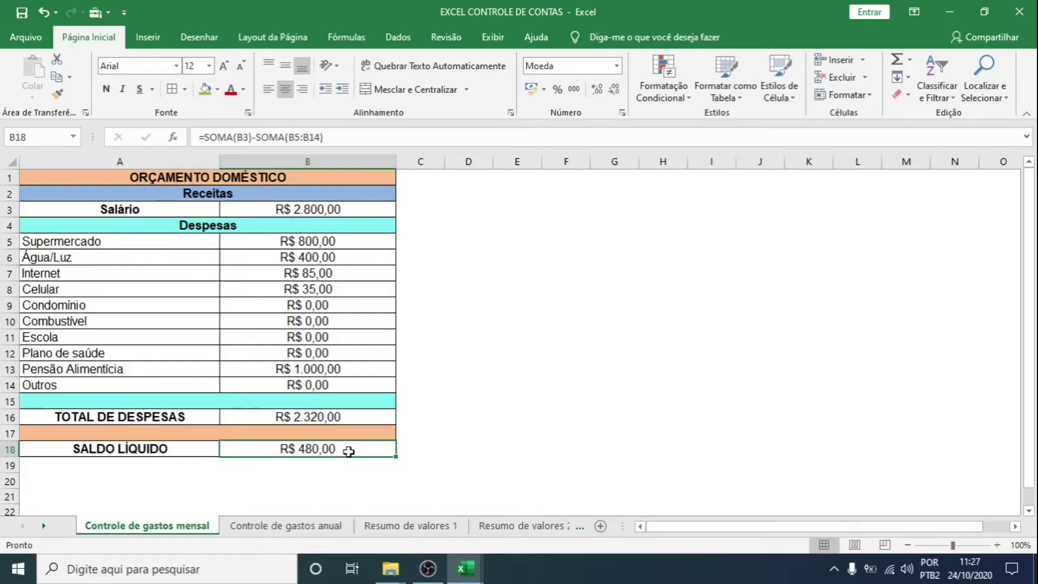
click(692, 99)
mouse_move(698, 131)
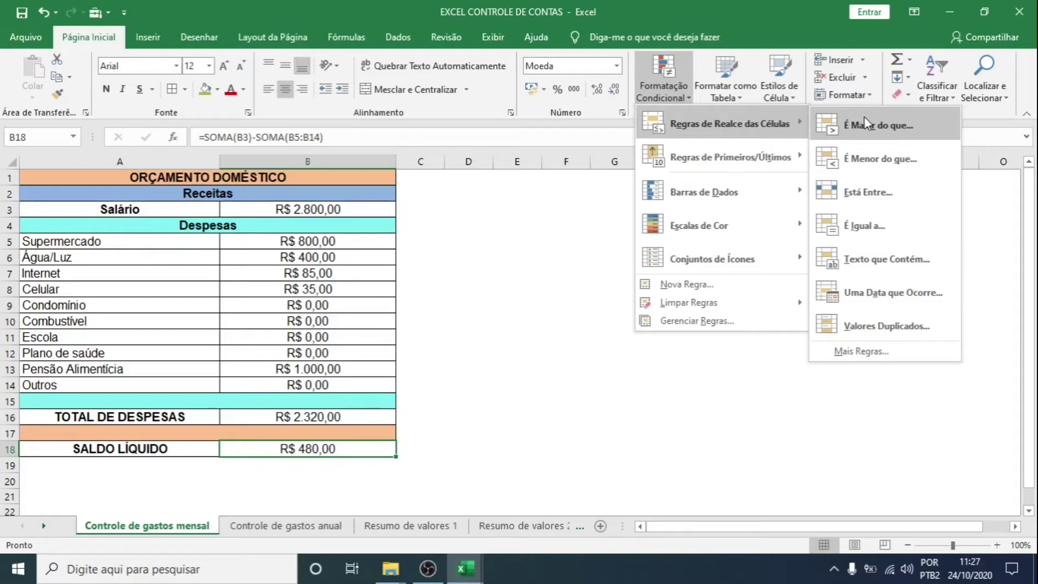
click(880, 172)
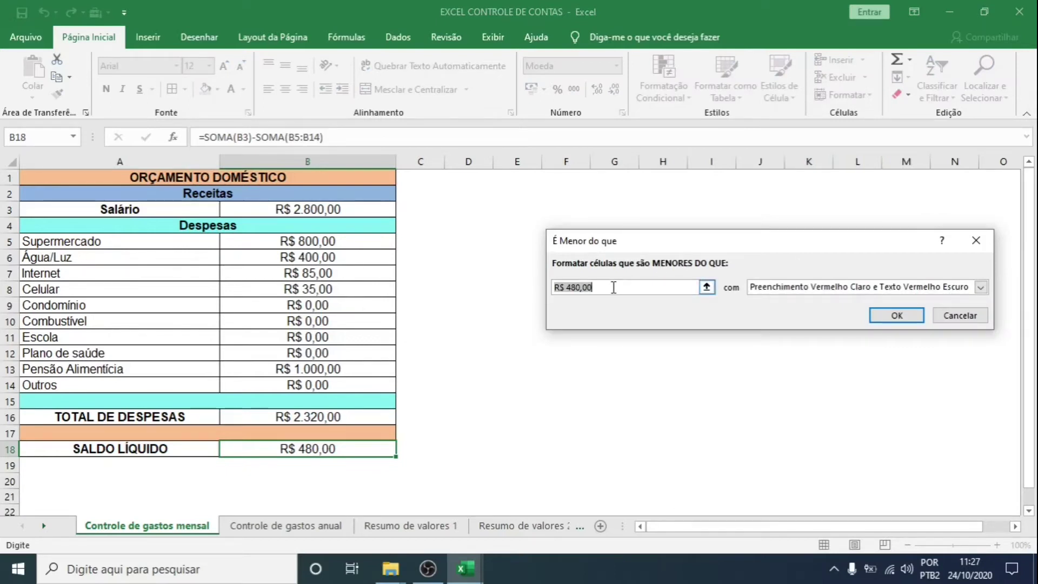
text(0)
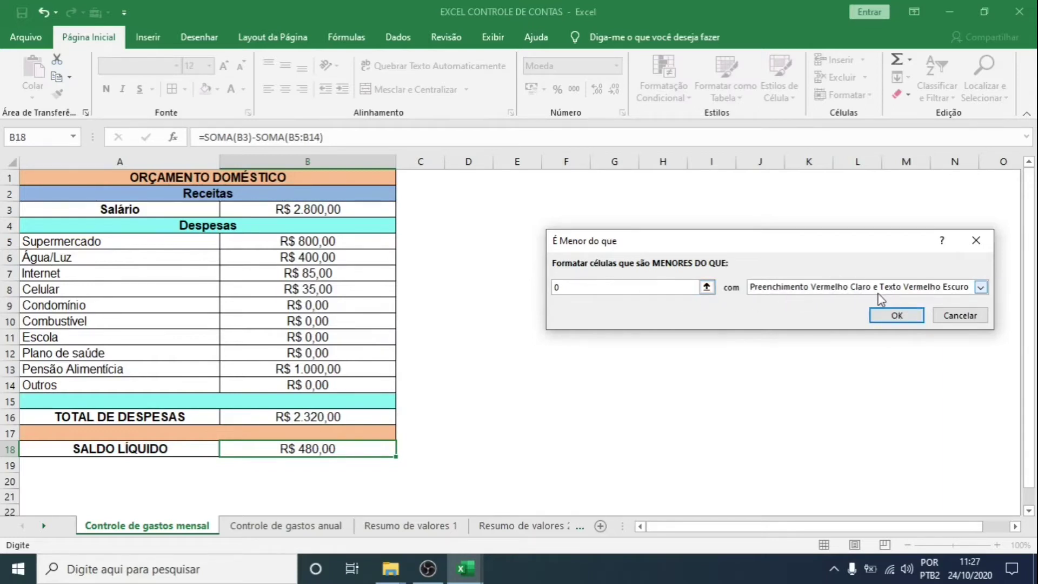
click(982, 289)
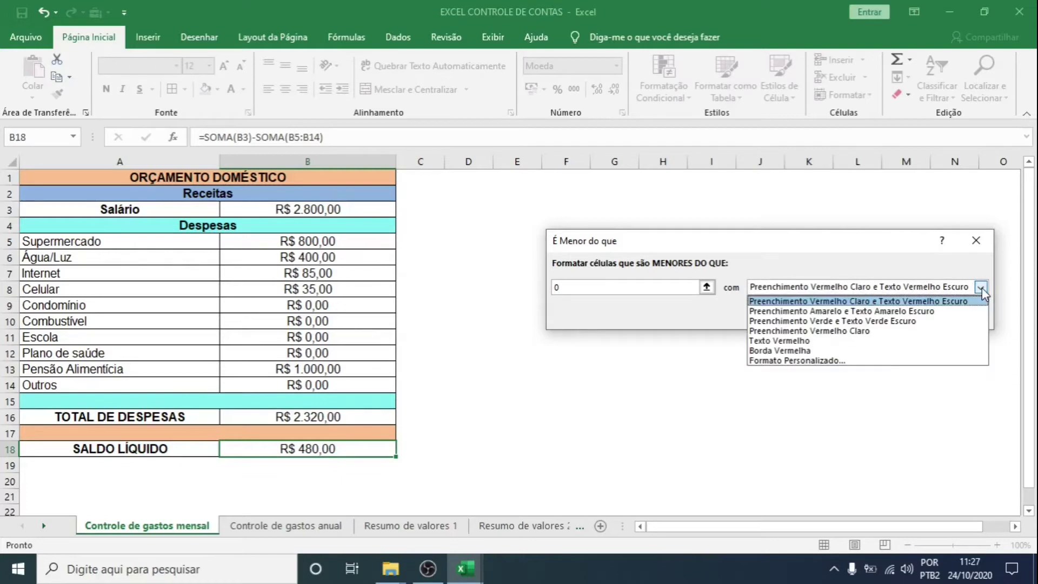
click(982, 288)
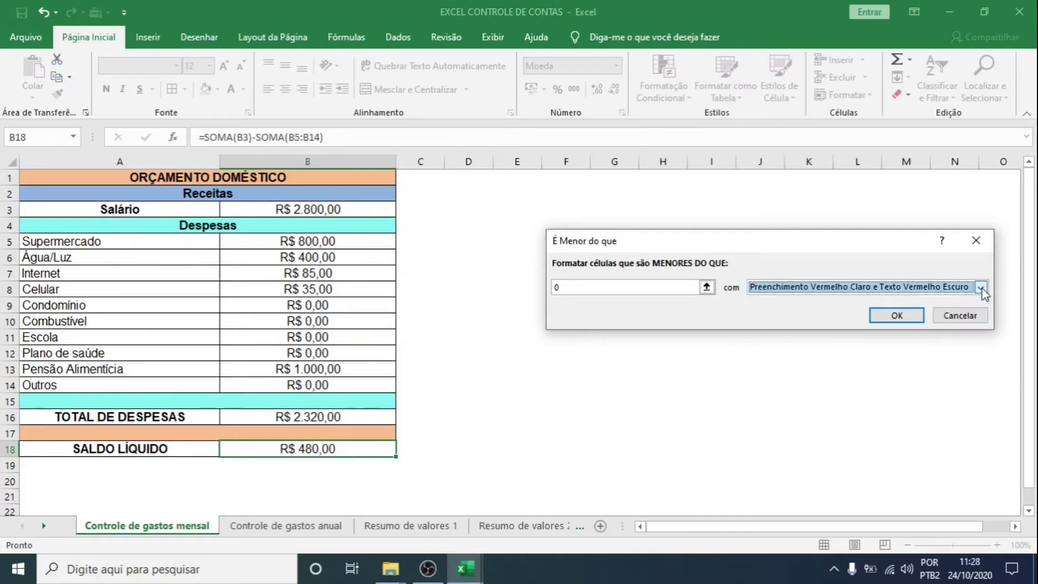
click(899, 316)
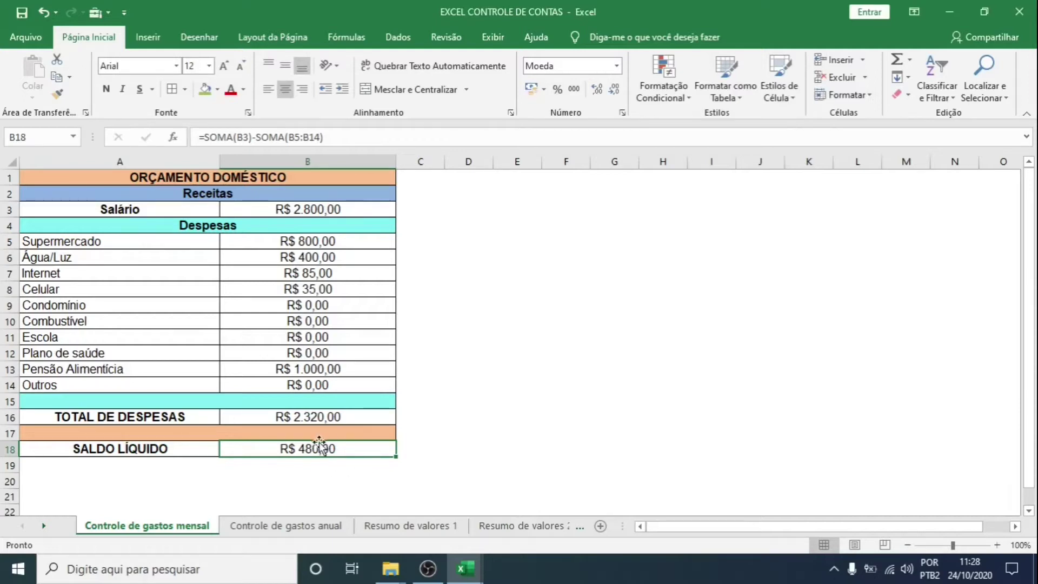
Set the Outros expense in B14 to 800 to test the conditional format on the net balance
click(313, 386)
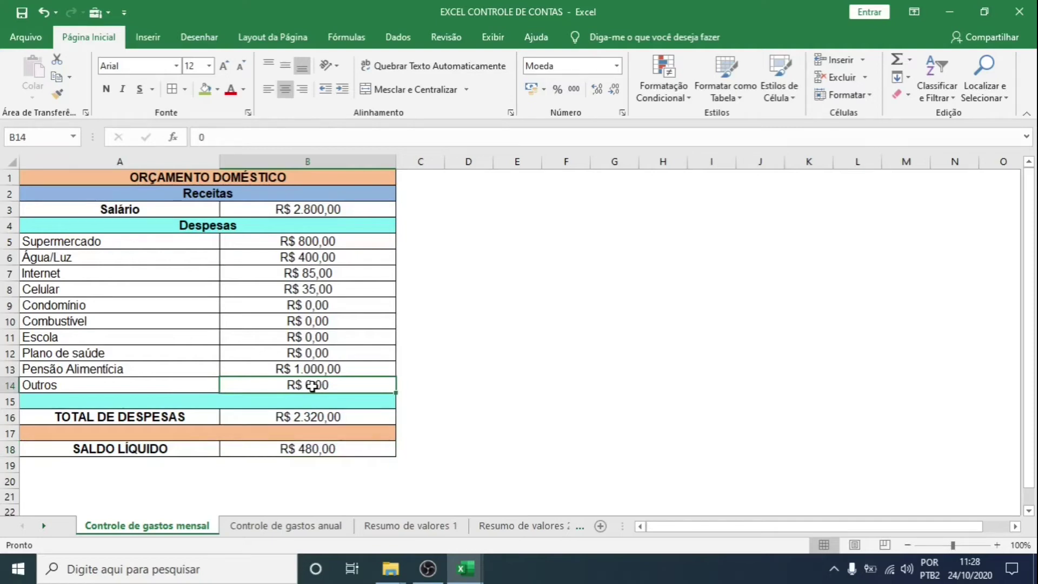
text(800)
key(Return)
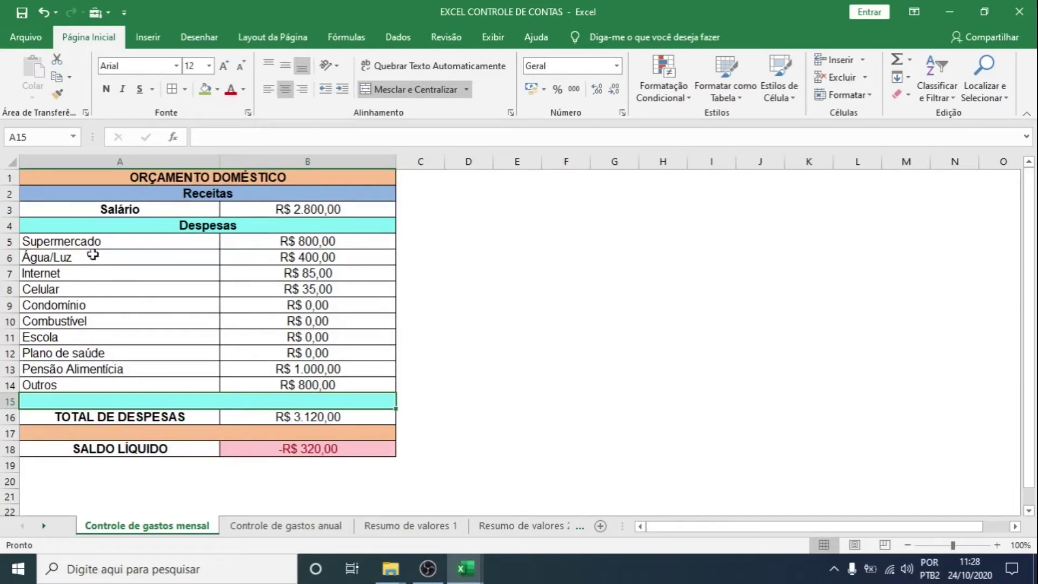
Examine the TOTAL DE DESPESAS row on the Controle de gastos anual sheet
click(307, 527)
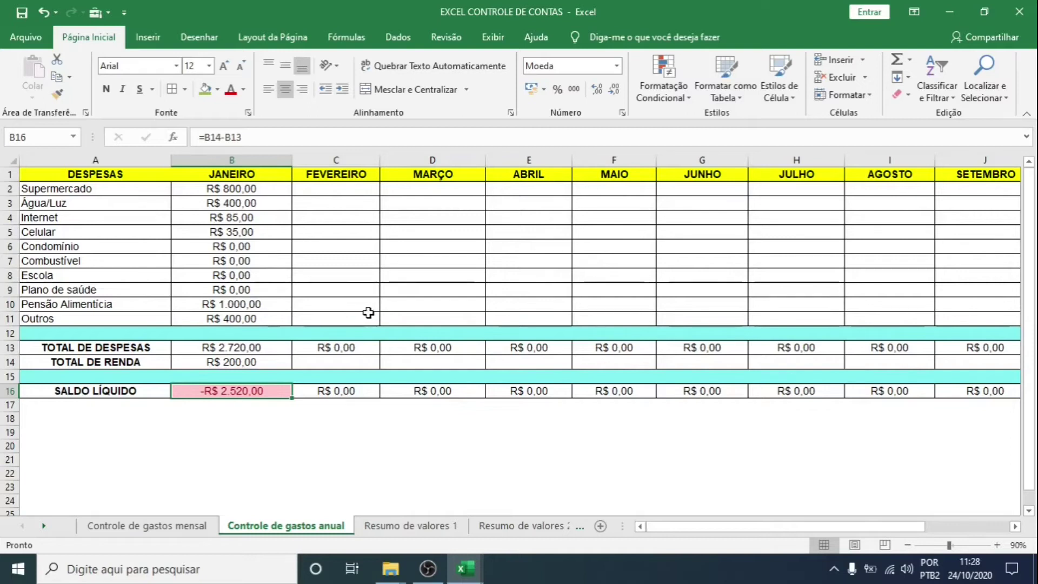
click(5, 348)
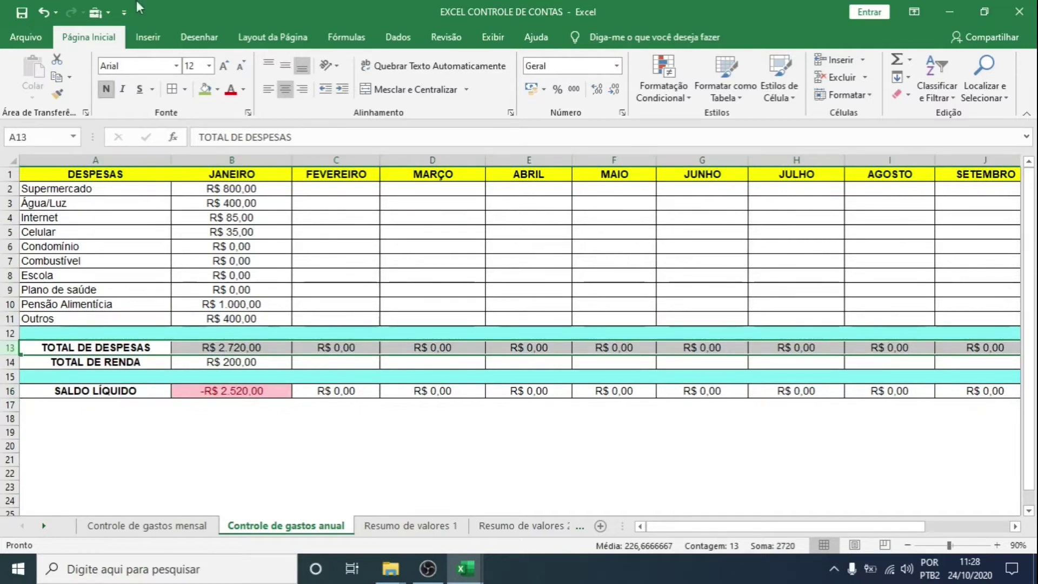
click(206, 90)
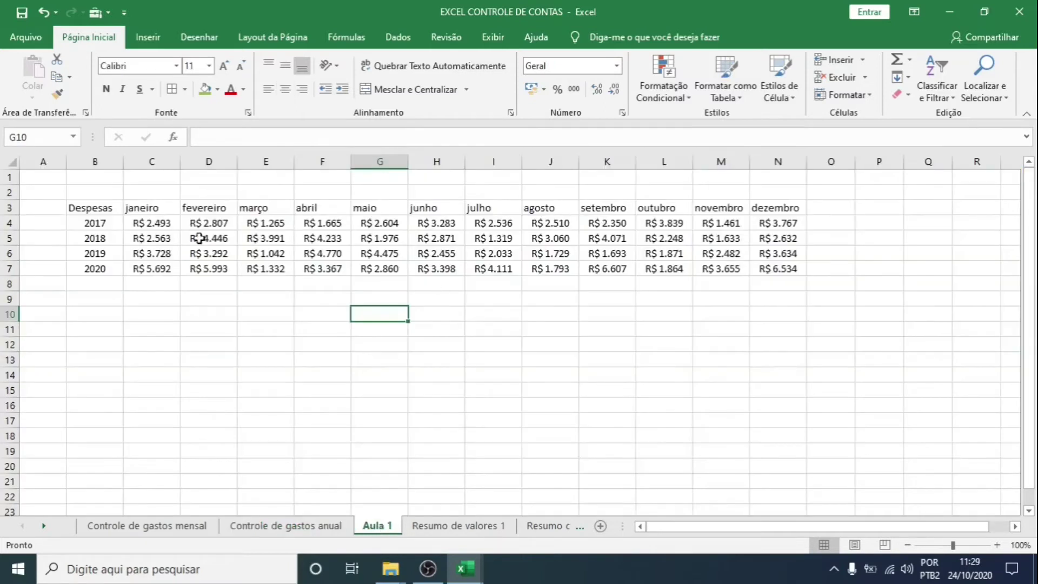
Examine the years 2017 to 2020 and the janeiro to dezembro headings of the Despesas table on Aula 1
click(107, 223)
click(105, 239)
click(106, 254)
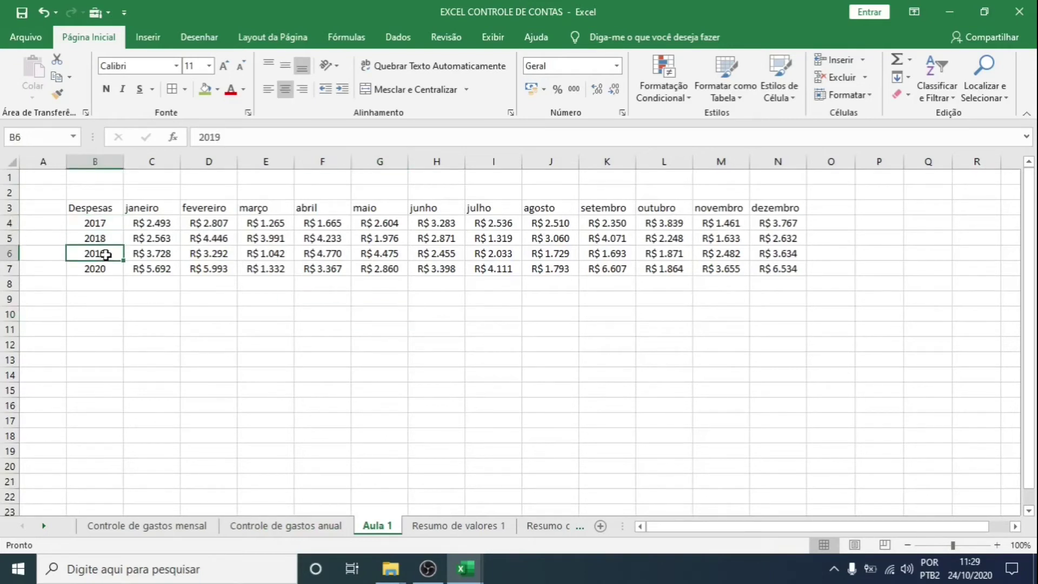
click(105, 270)
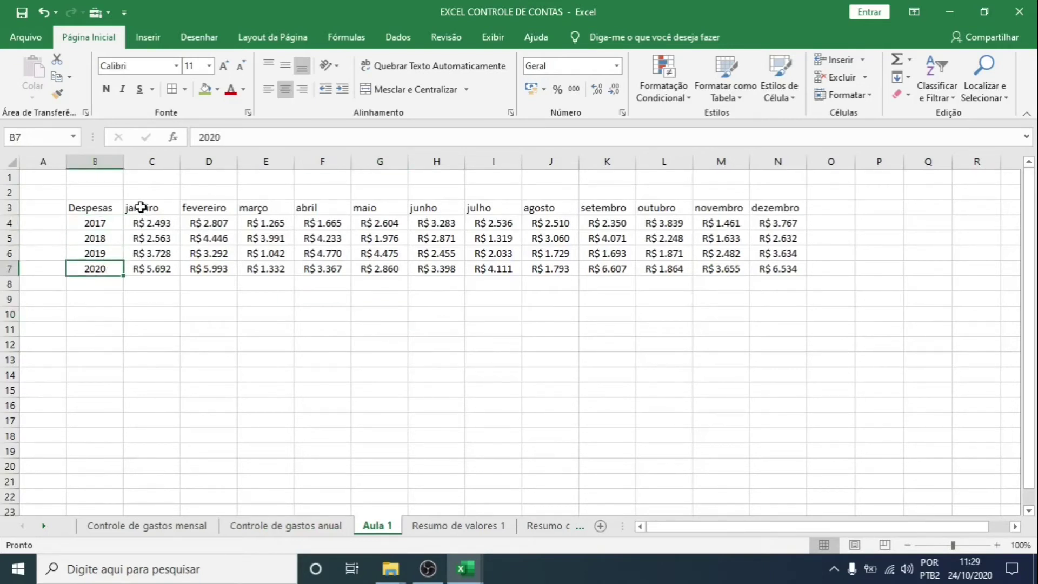
click(140, 207)
click(221, 208)
click(265, 206)
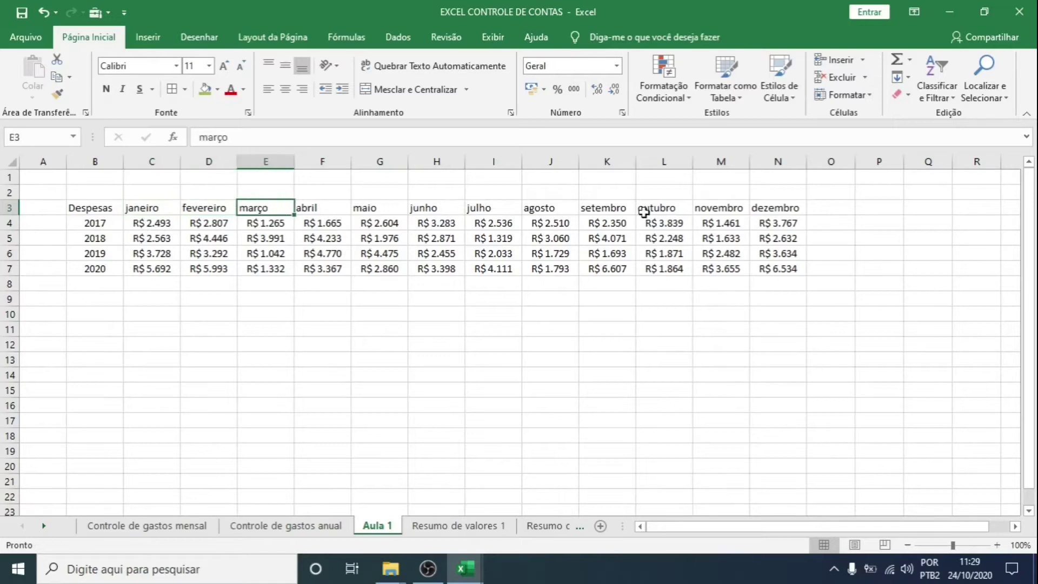
click(776, 207)
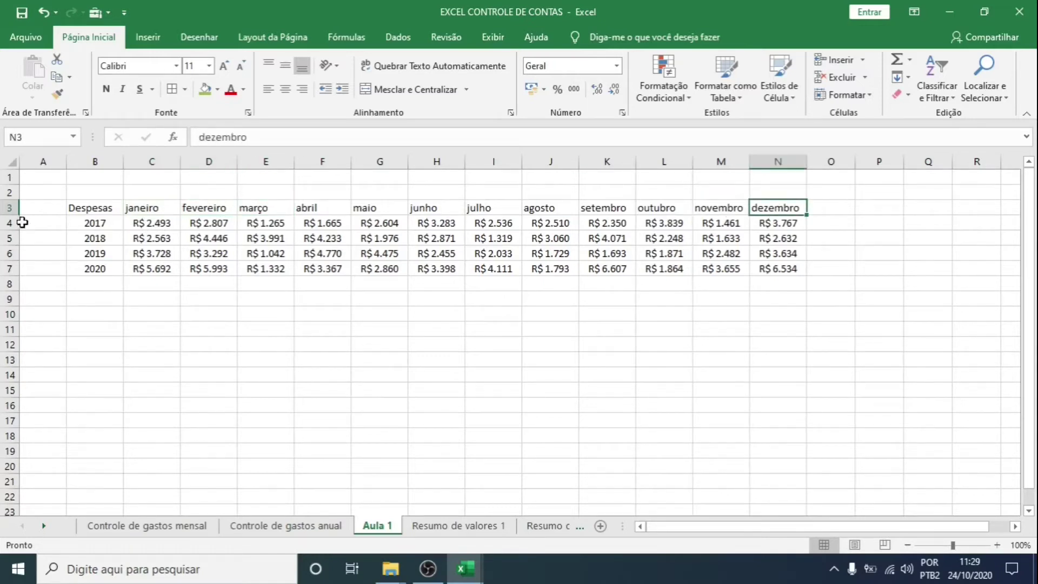
Format the header row B3:N3 with a light blue theme fill, bold text and centered alignment
drag(76, 207, 784, 208)
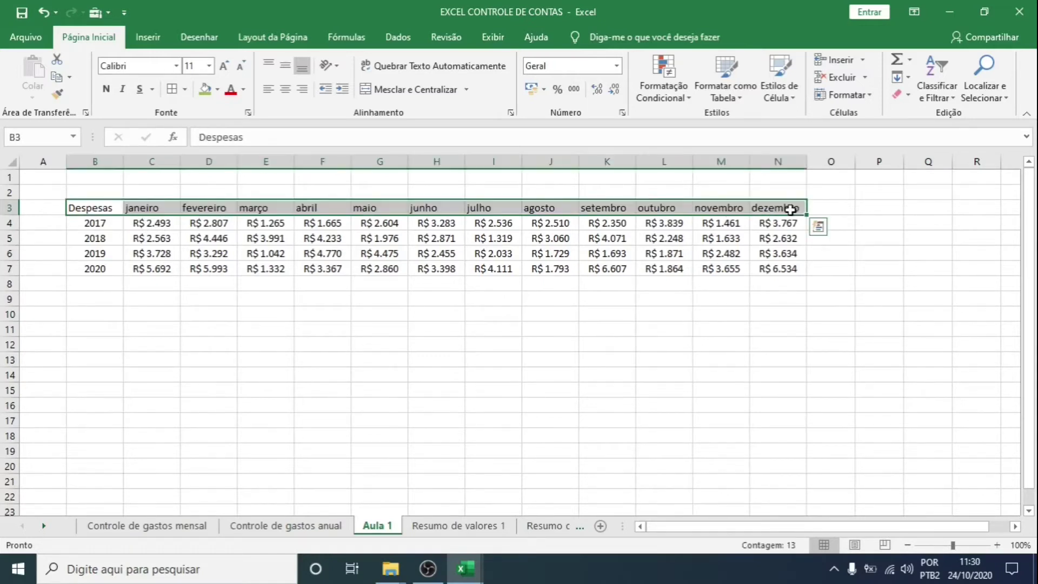
click(218, 89)
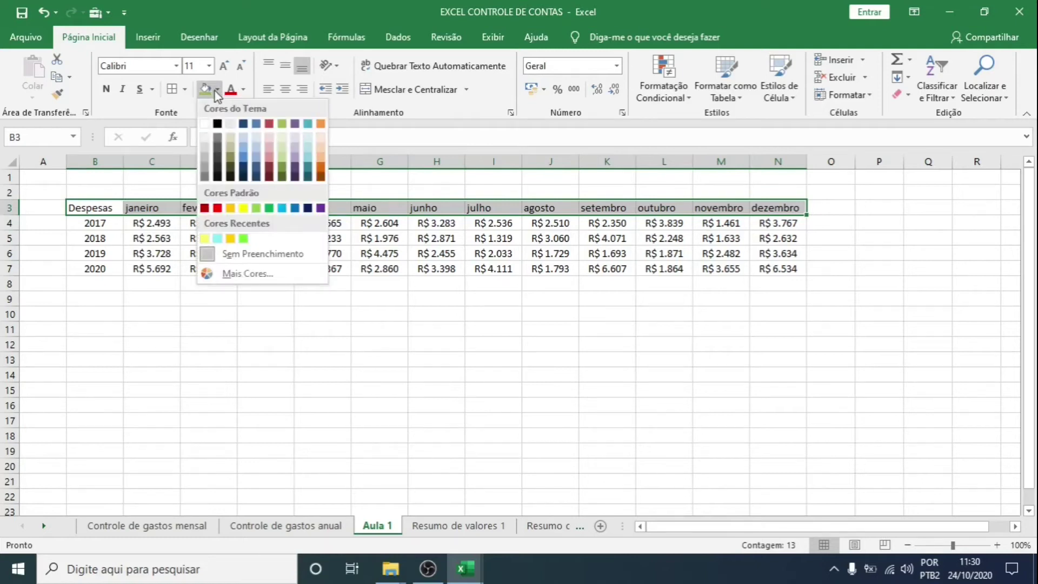
click(256, 158)
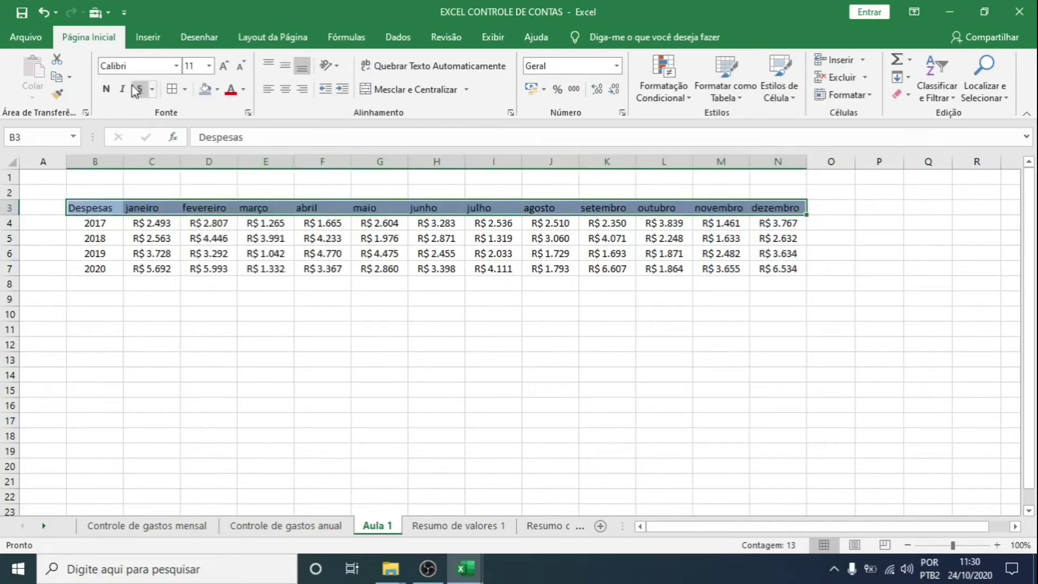
click(106, 88)
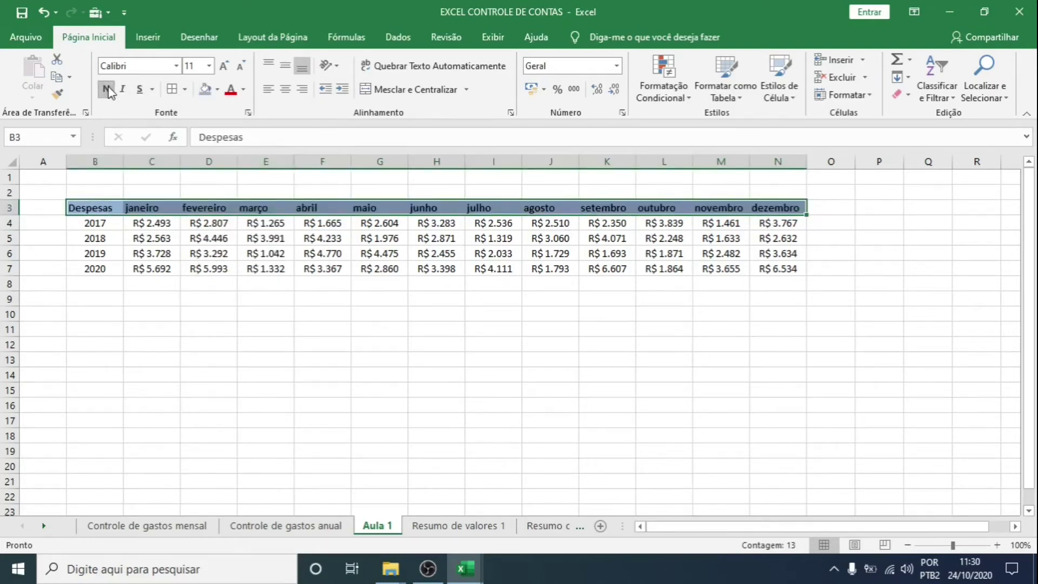
click(285, 89)
Apply borders to every cell of the expense table B3:N7 and hide the sheet's gridlines
drag(92, 207, 790, 269)
click(172, 89)
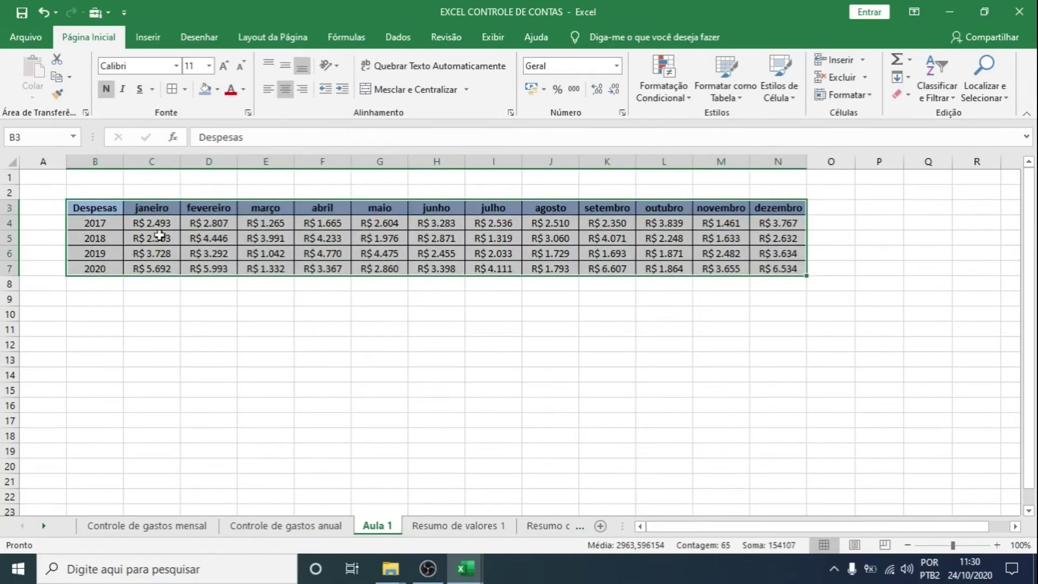
click(493, 38)
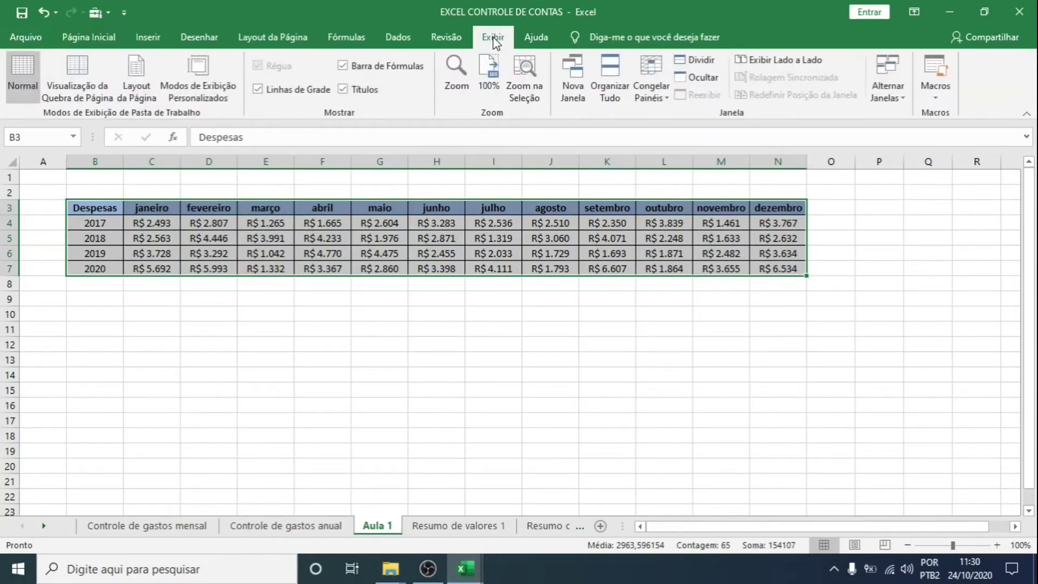
click(259, 91)
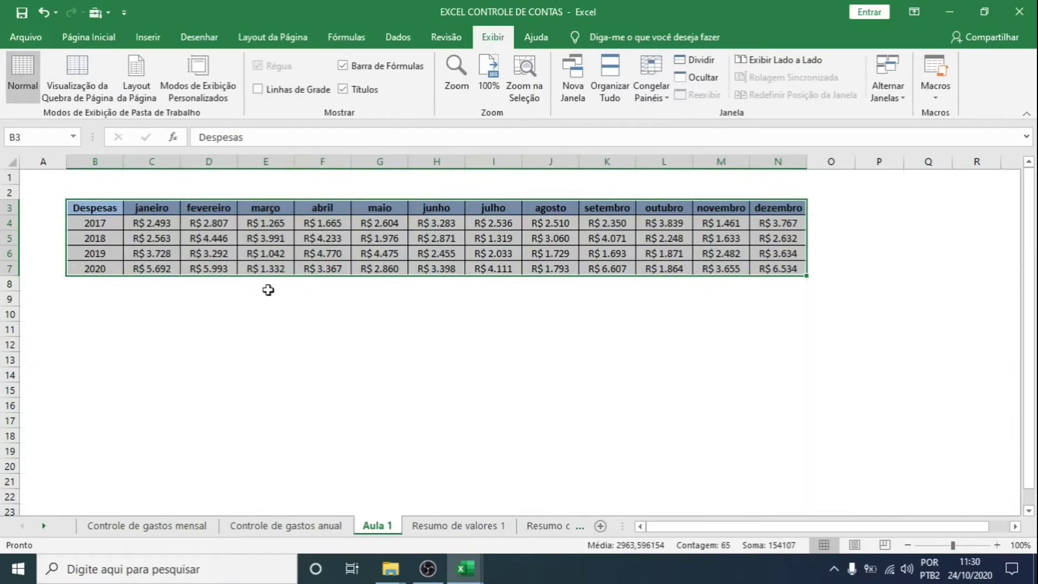
click(272, 310)
click(140, 309)
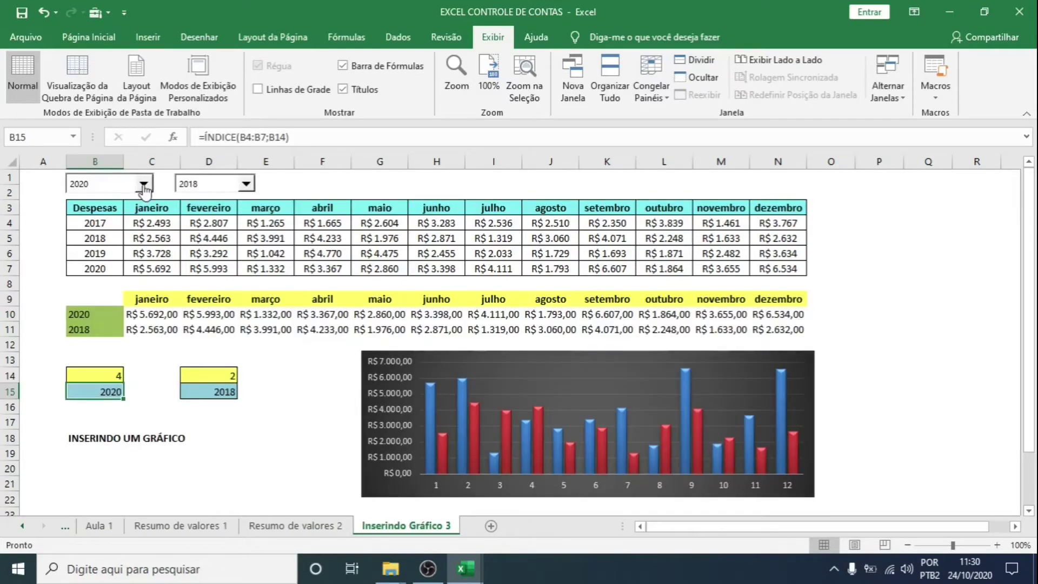
Examine the two year selectors on the Inserindo Gráfico 3 sheet, then return to cell B10 on Aula 1
click(144, 184)
click(246, 185)
click(96, 527)
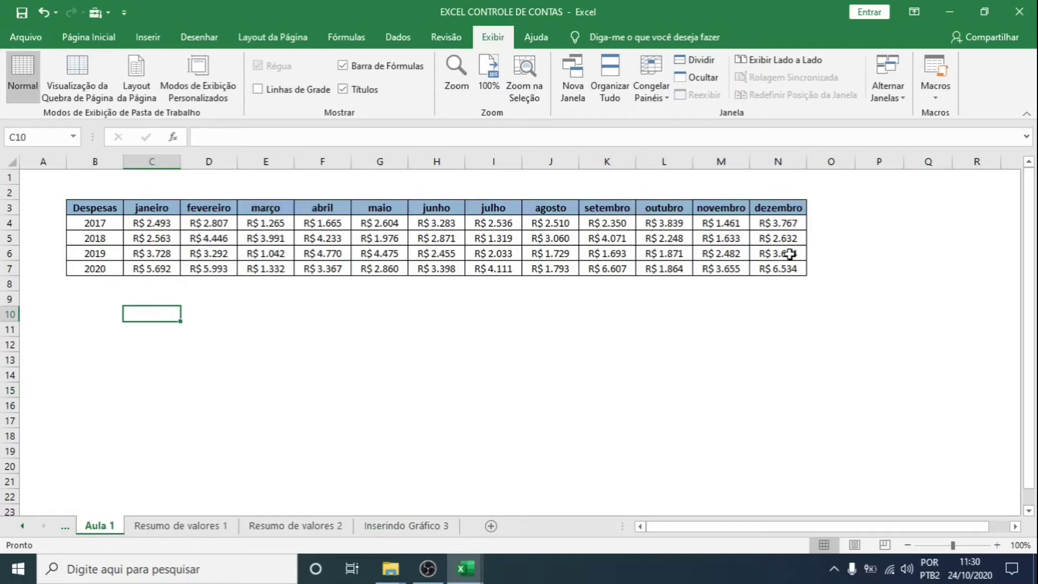
click(95, 319)
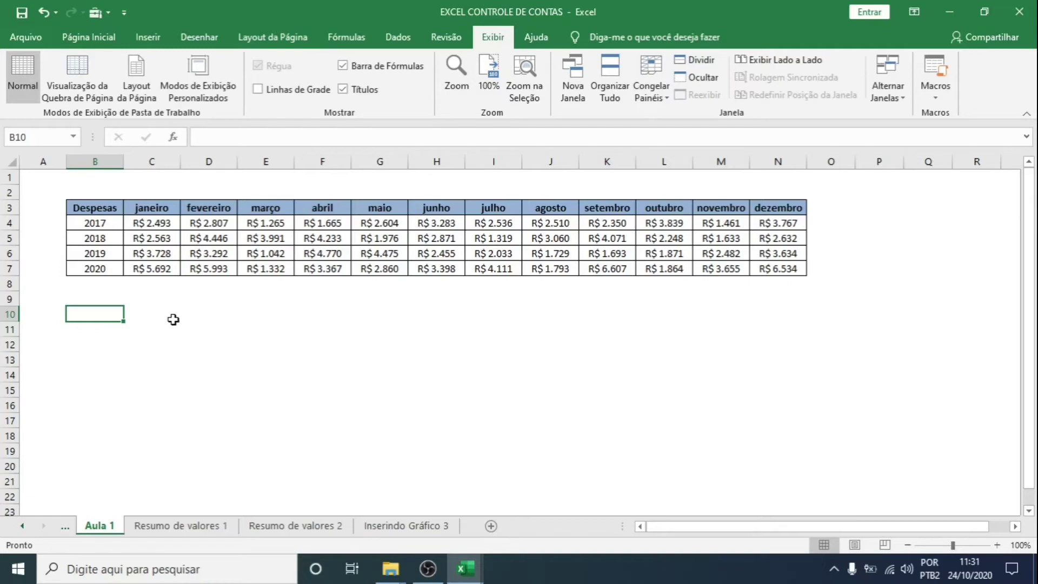
Remove the Inserir Controles command from the Quick Access Toolbar
click(123, 13)
click(123, 13)
click(107, 15)
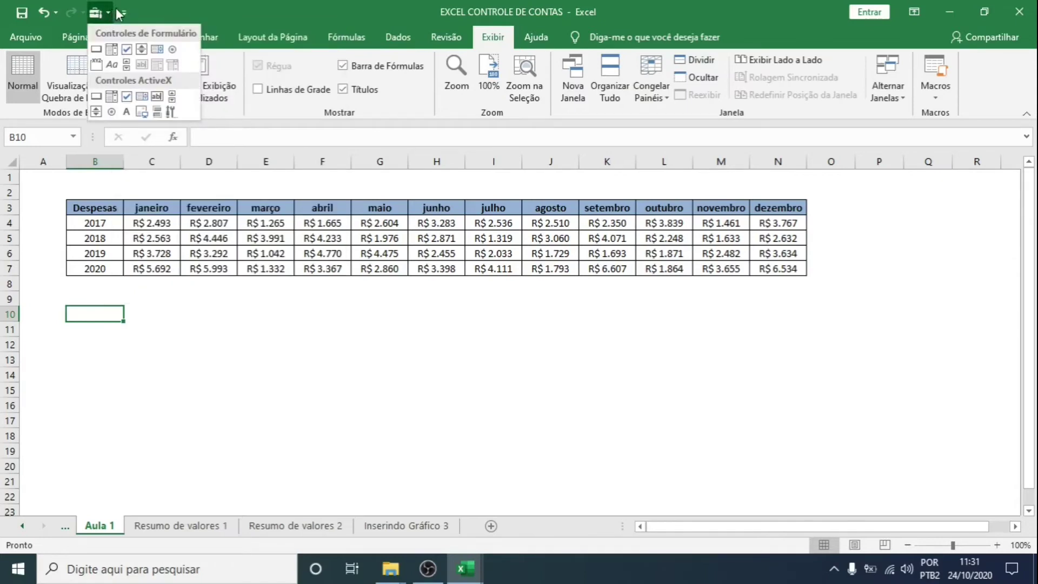
click(125, 14)
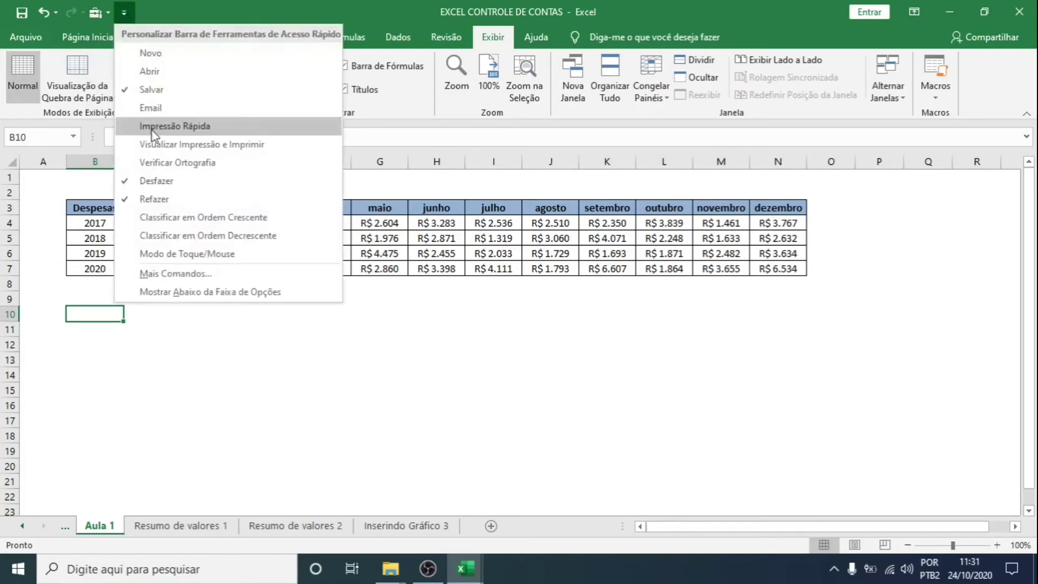
click(179, 274)
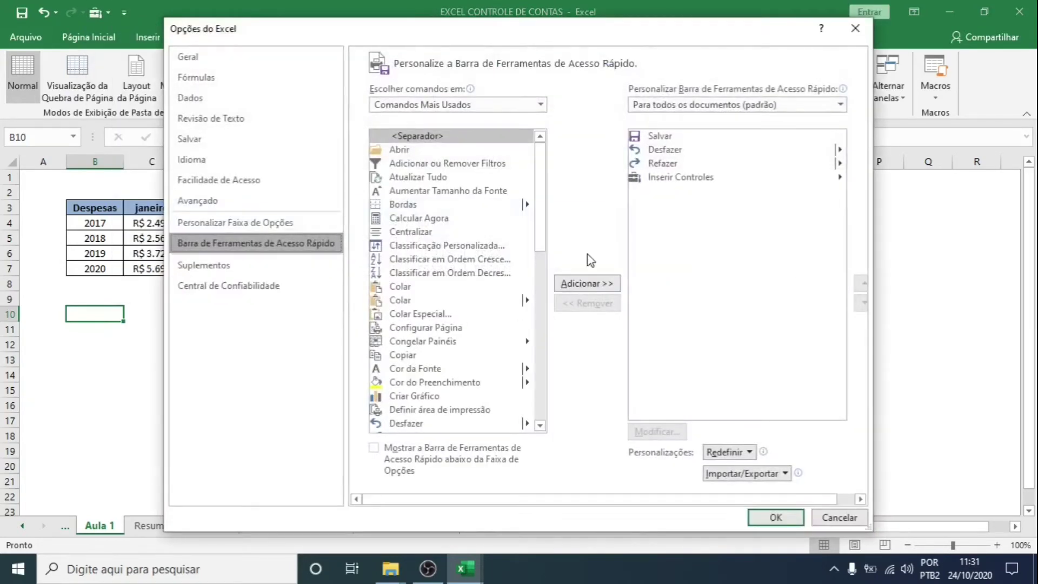
click(678, 182)
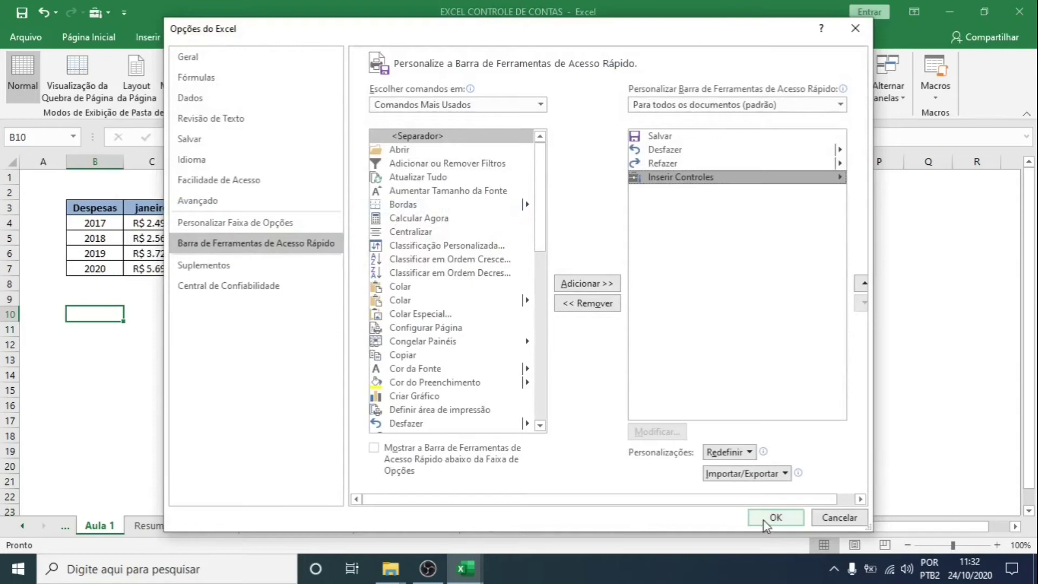
click(592, 303)
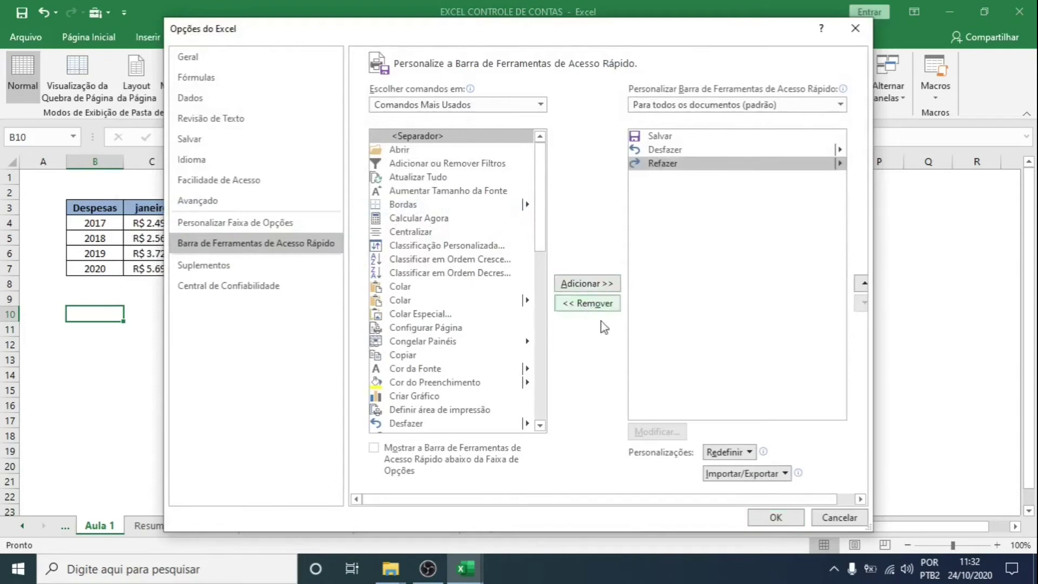
click(777, 518)
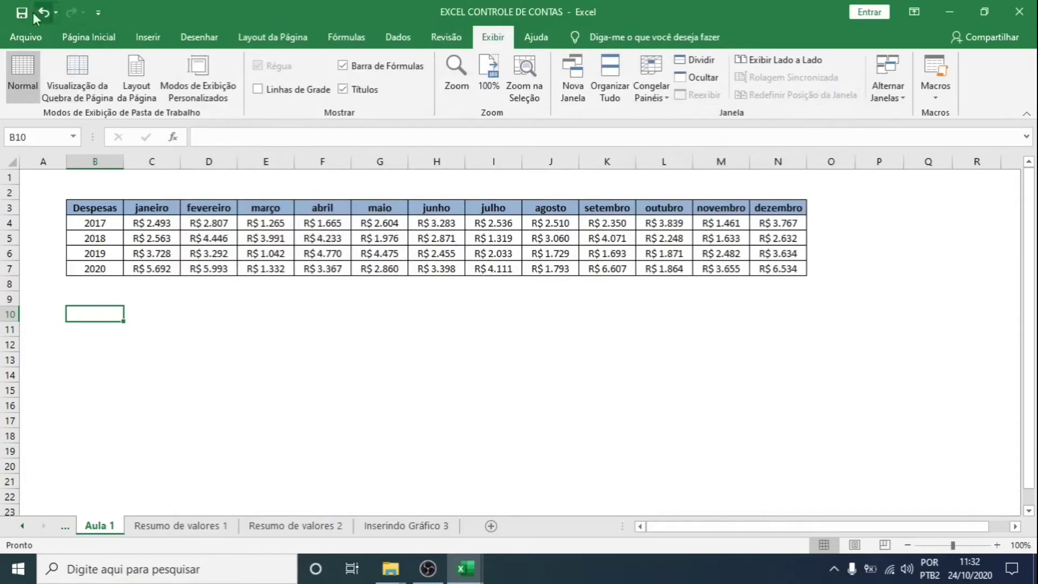
Add the Inserir Controles command from the Guia Desenvolvedor command group to the Quick Access Toolbar
click(99, 13)
click(154, 273)
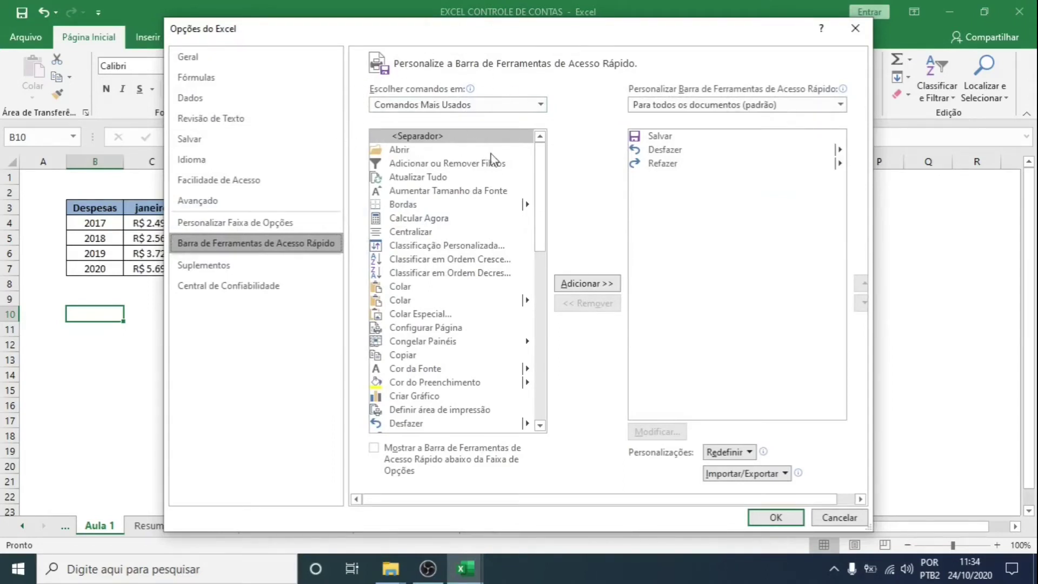
click(540, 105)
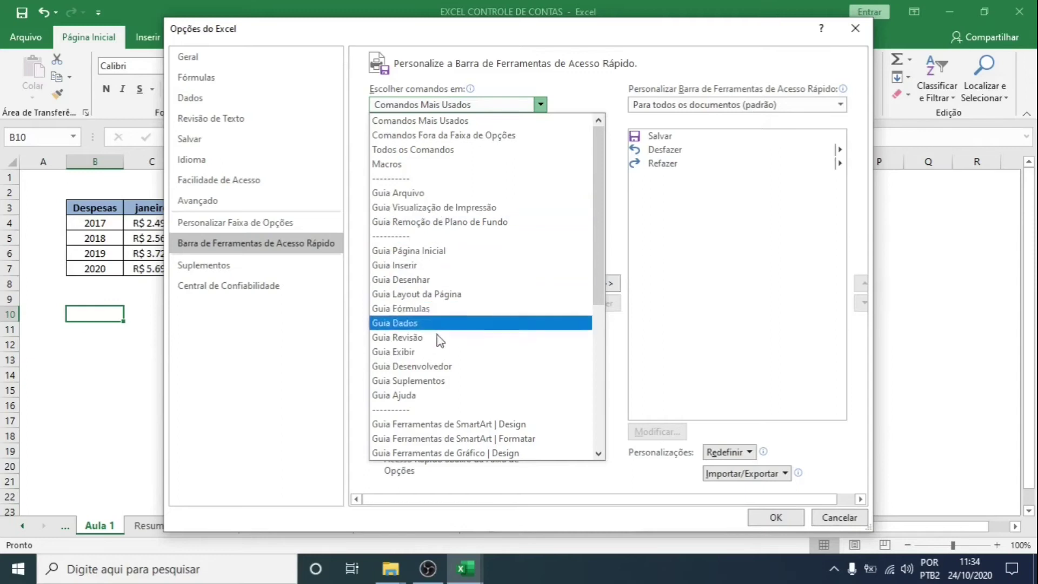
click(437, 368)
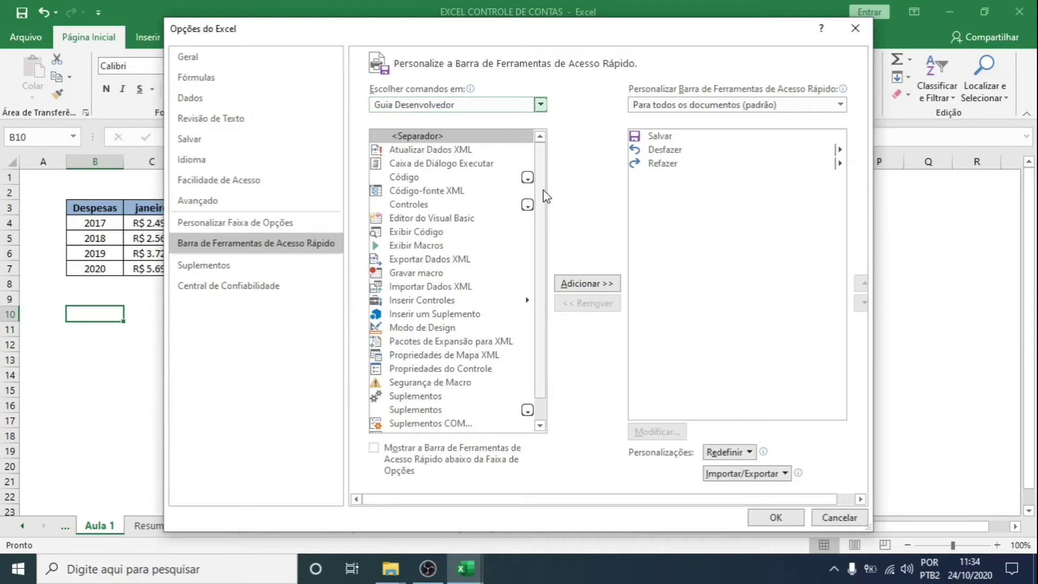
scroll(537, 223, down, 1)
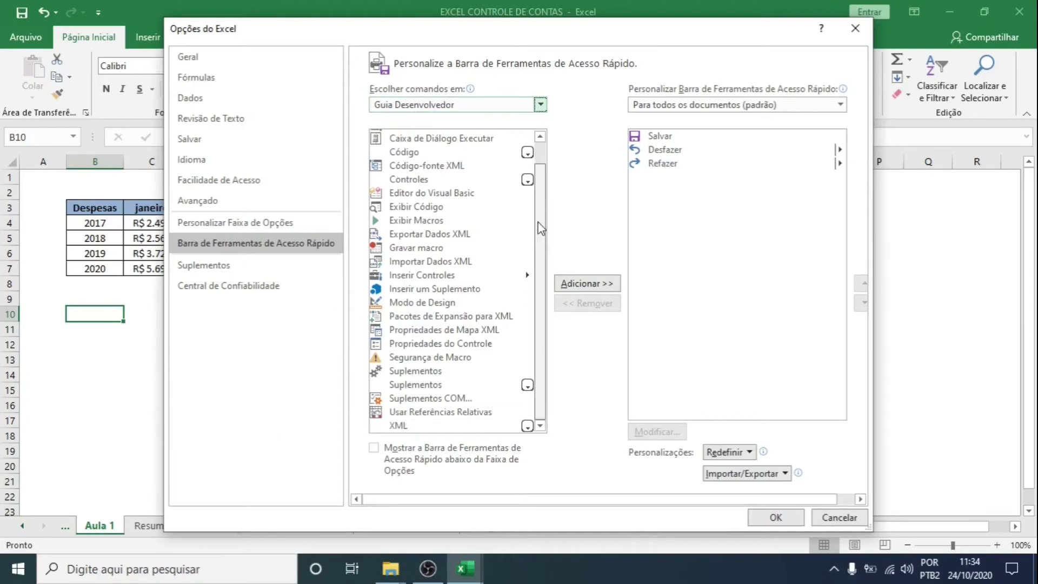
click(439, 278)
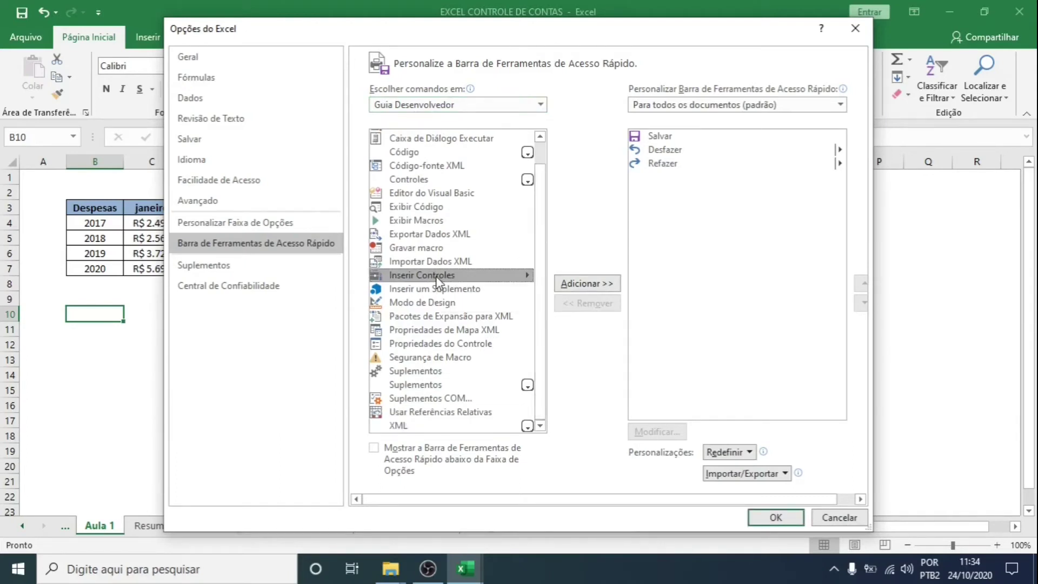
click(580, 286)
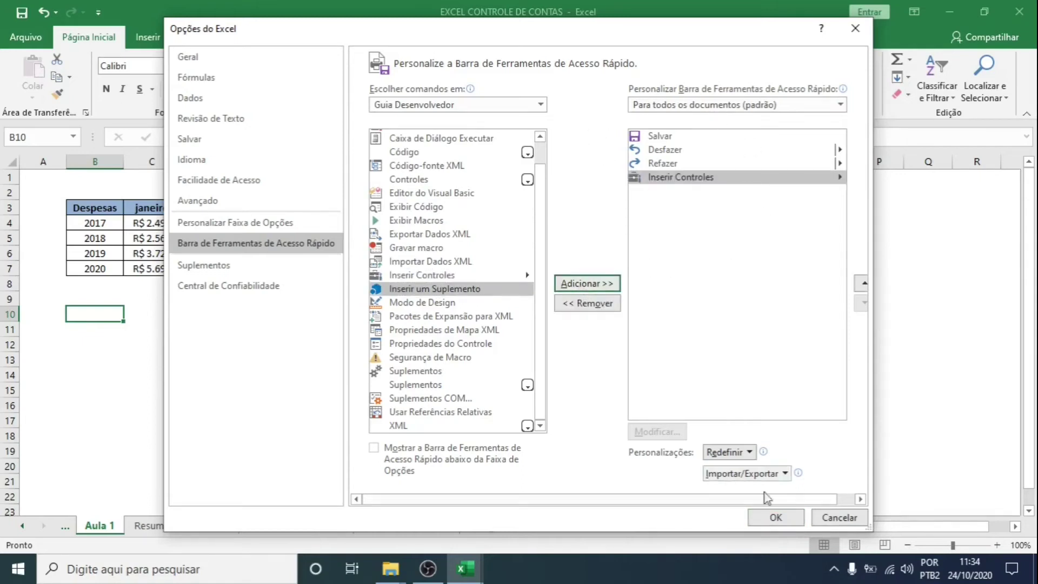
click(776, 518)
Insert a combo box form control below the expense table and shape it into a wide, flat selector spanning about three columns
click(100, 11)
click(108, 13)
click(109, 13)
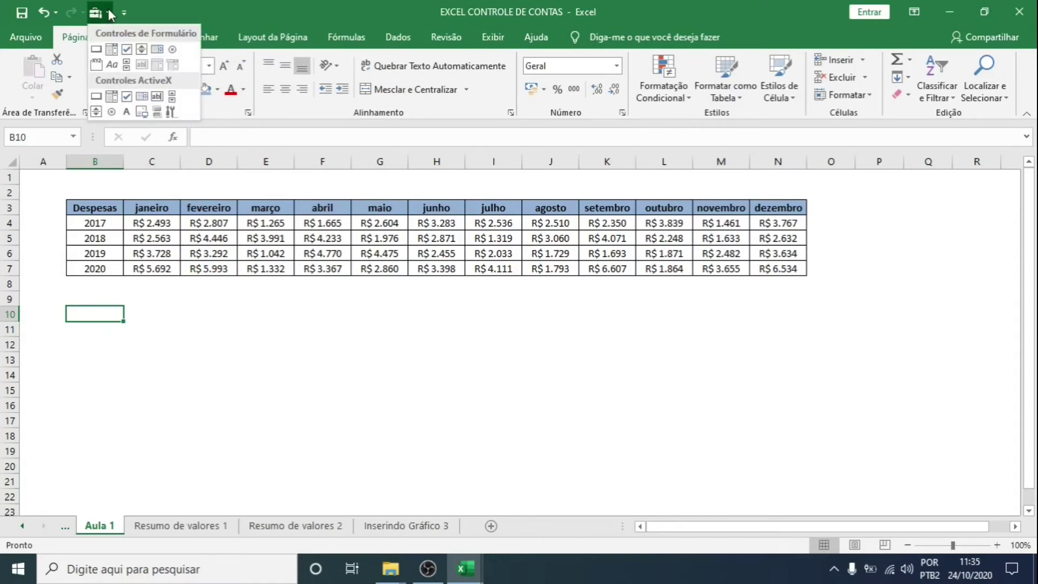
click(112, 50)
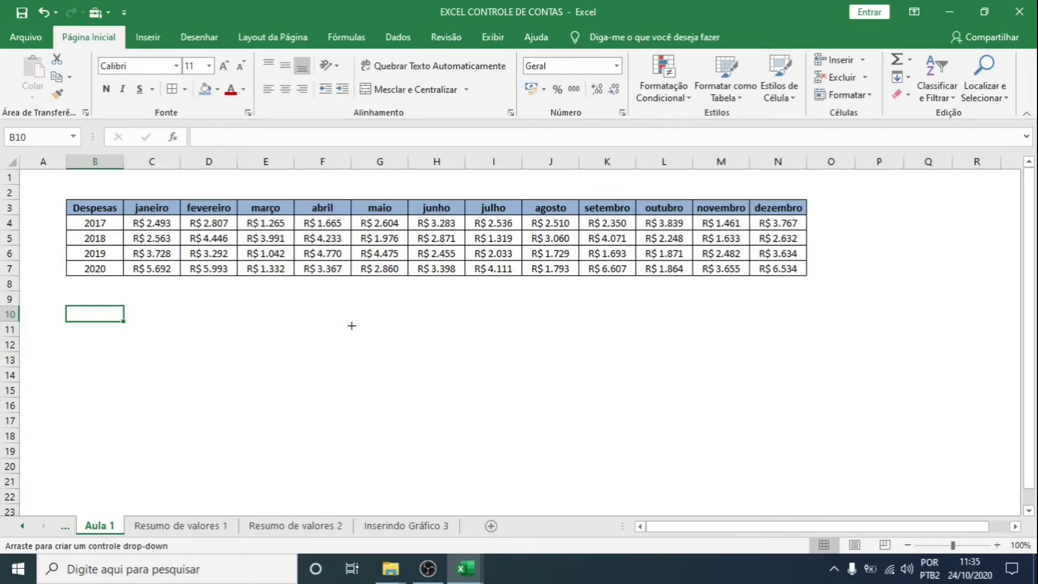
drag(352, 326, 425, 398)
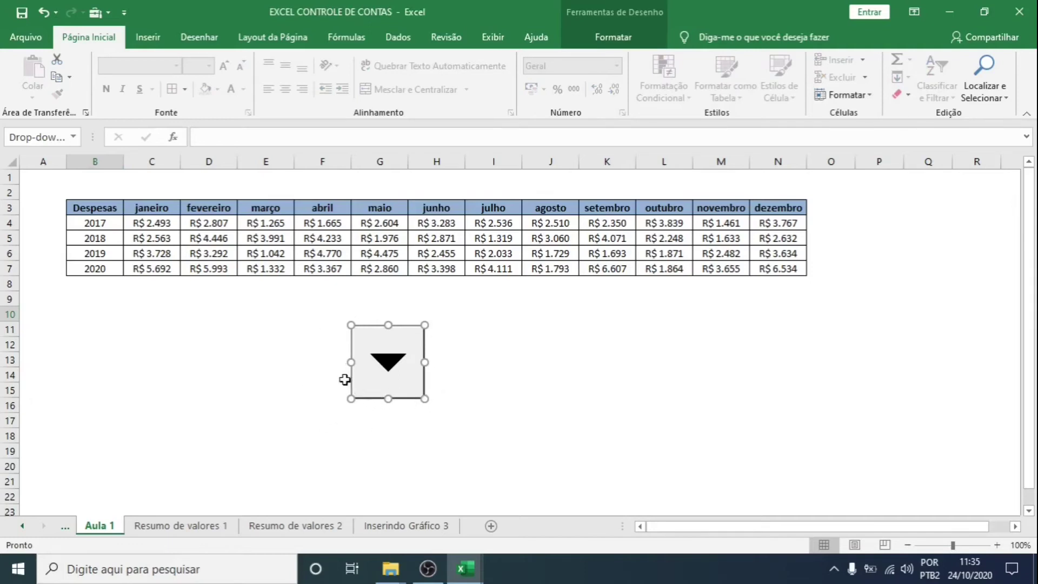
drag(350, 362, 255, 360)
drag(341, 397, 382, 327)
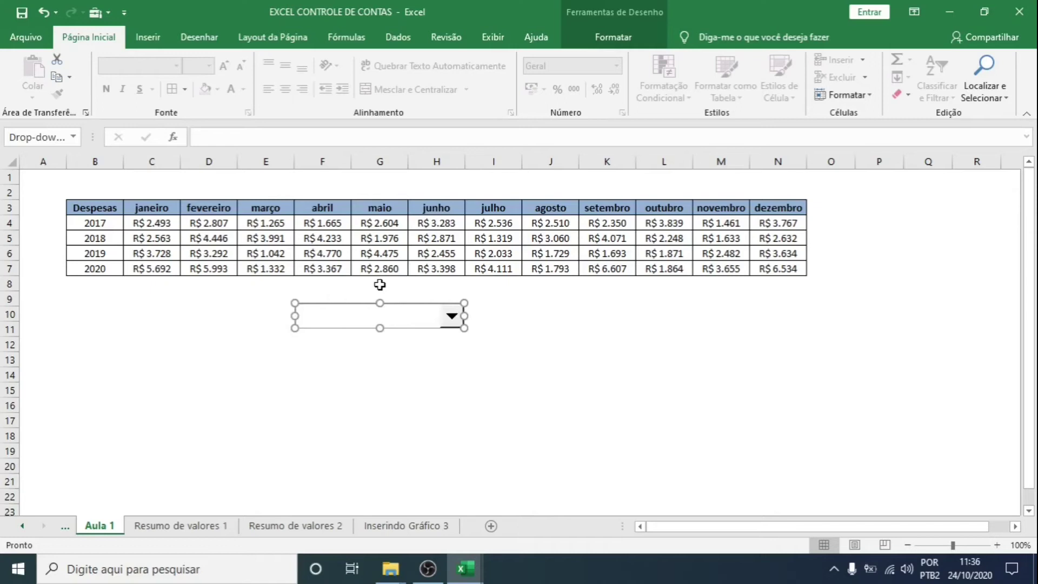
Set the second year selector on the Inserindo Gráfico 3 sheet to 2019, then return to Aula 1
click(405, 526)
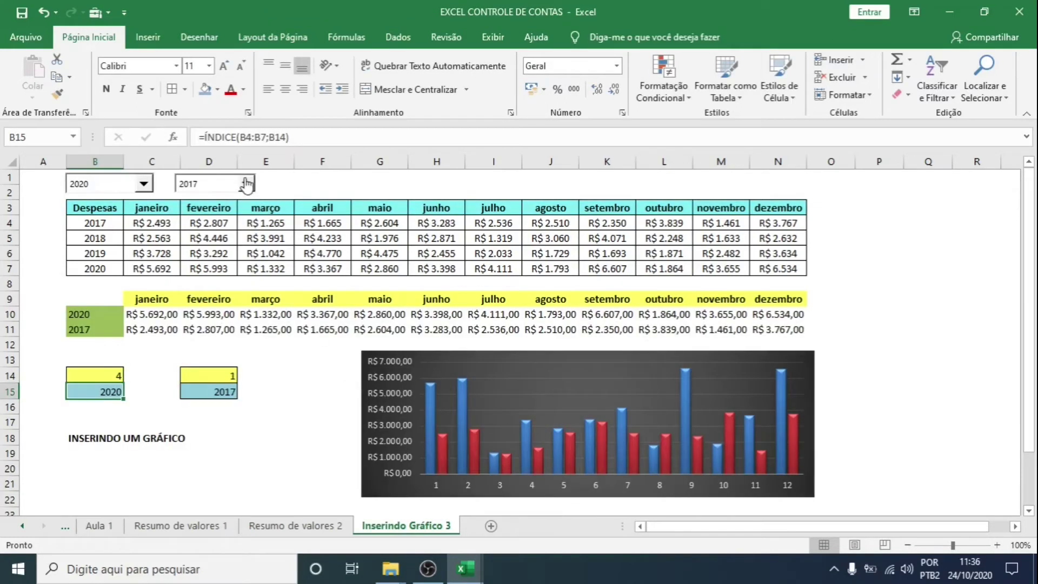
click(246, 184)
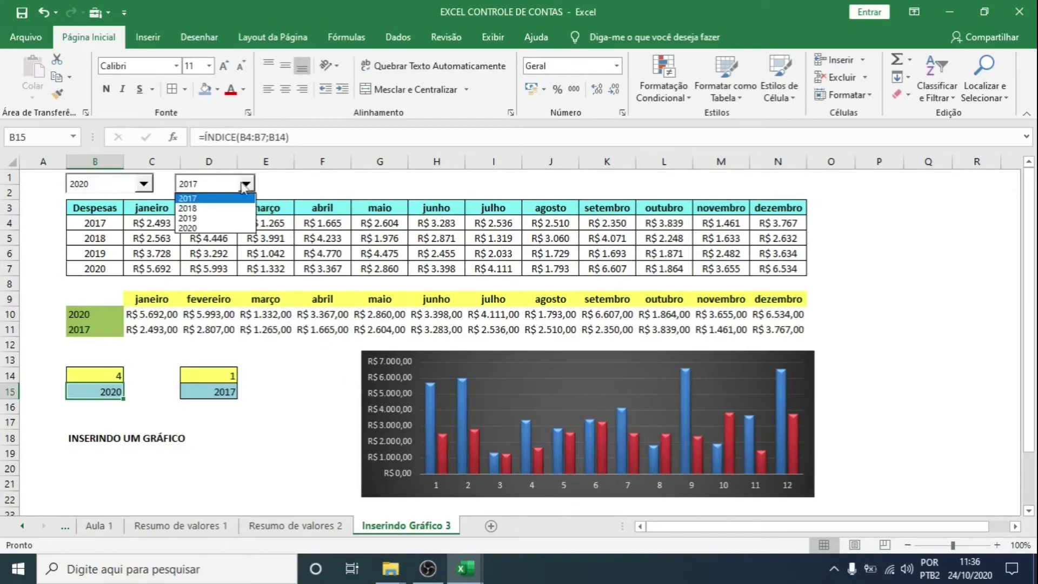
click(214, 219)
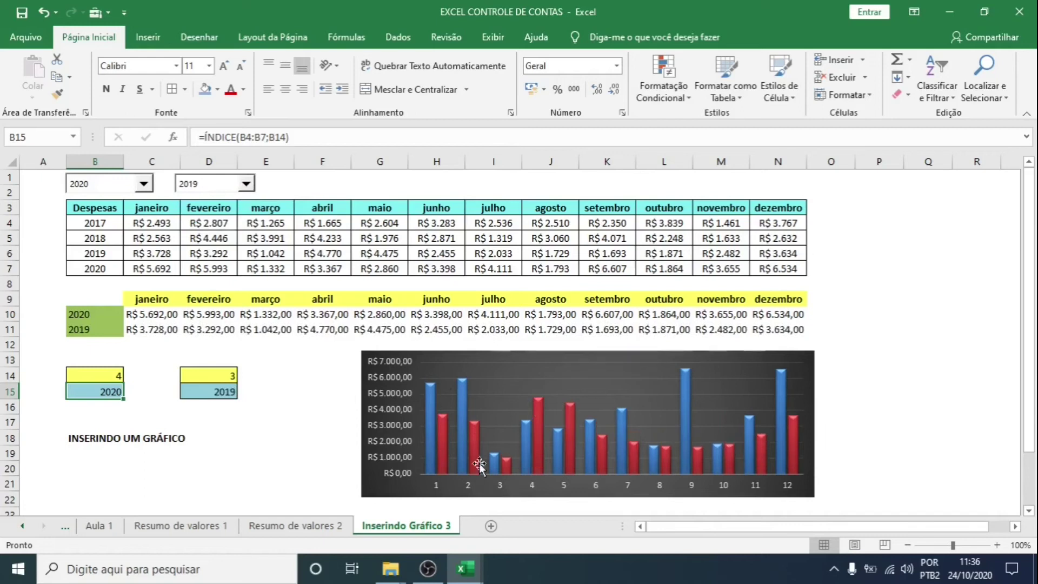
click(93, 526)
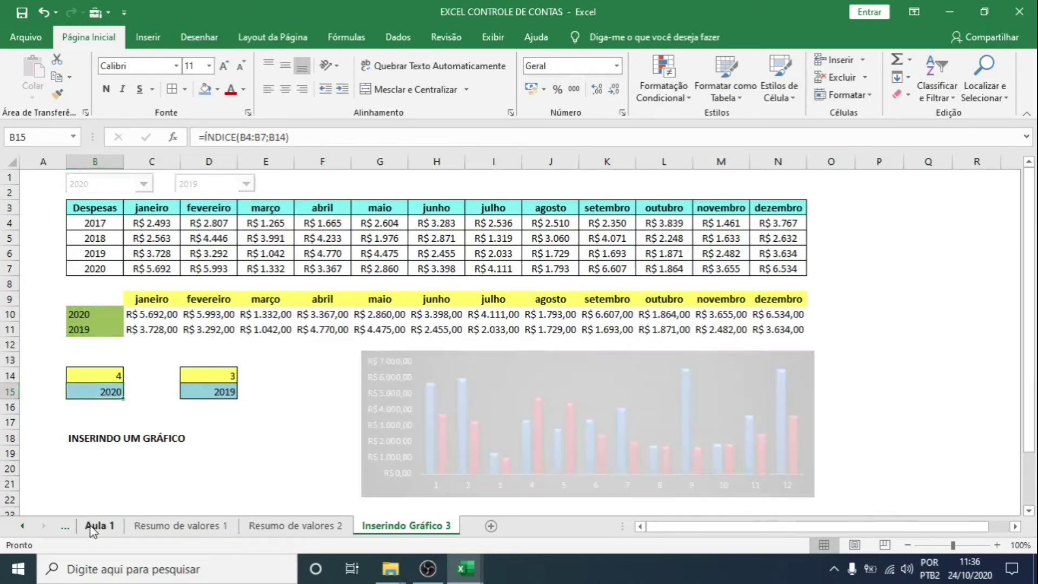
Configure the combo box with input range $B$4:$B$7, cell link $B$12 and 3D shading
right_click(414, 312)
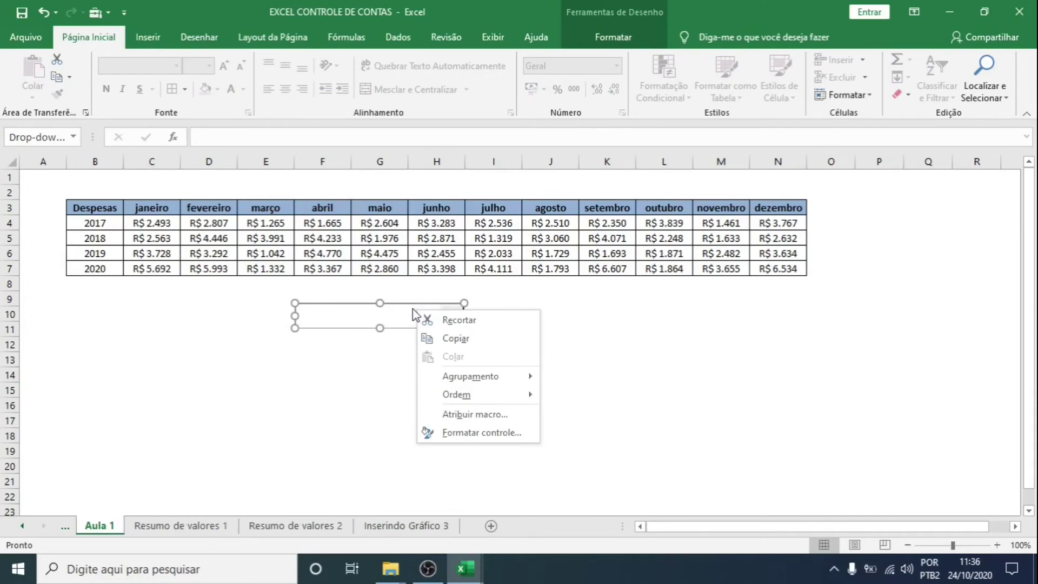
click(453, 433)
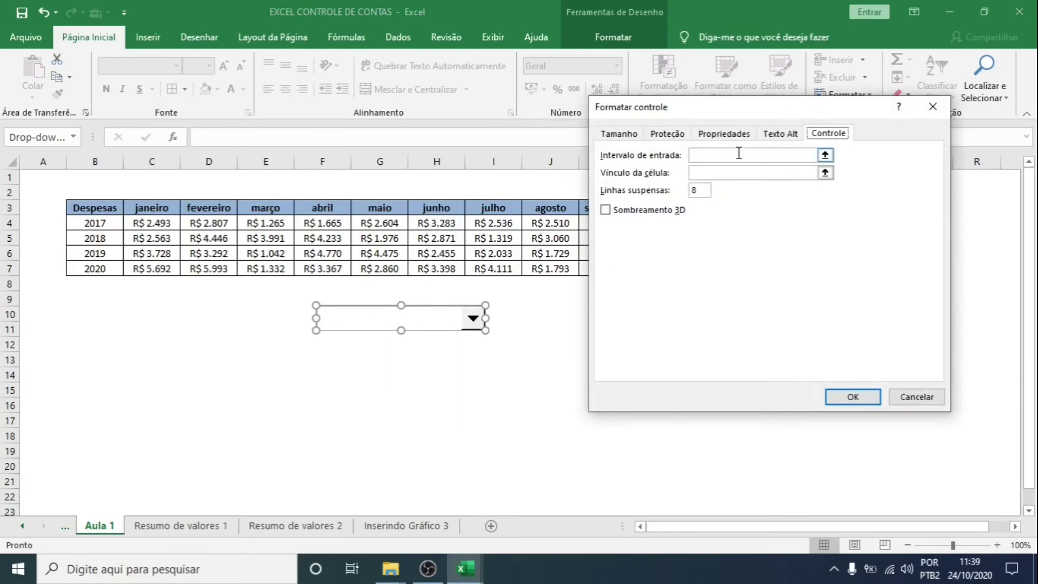
click(739, 154)
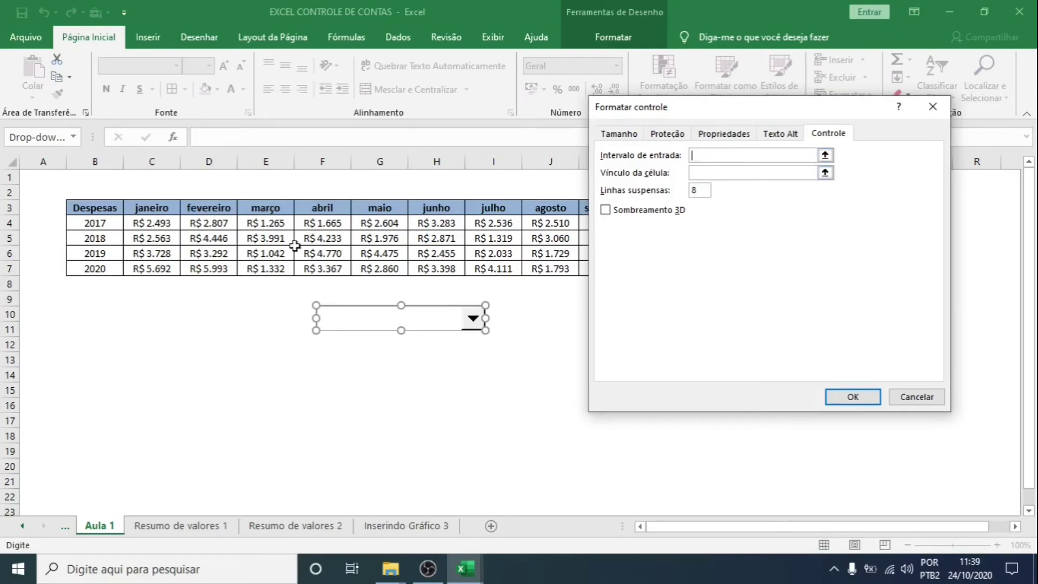
click(97, 225)
drag(97, 225, 93, 269)
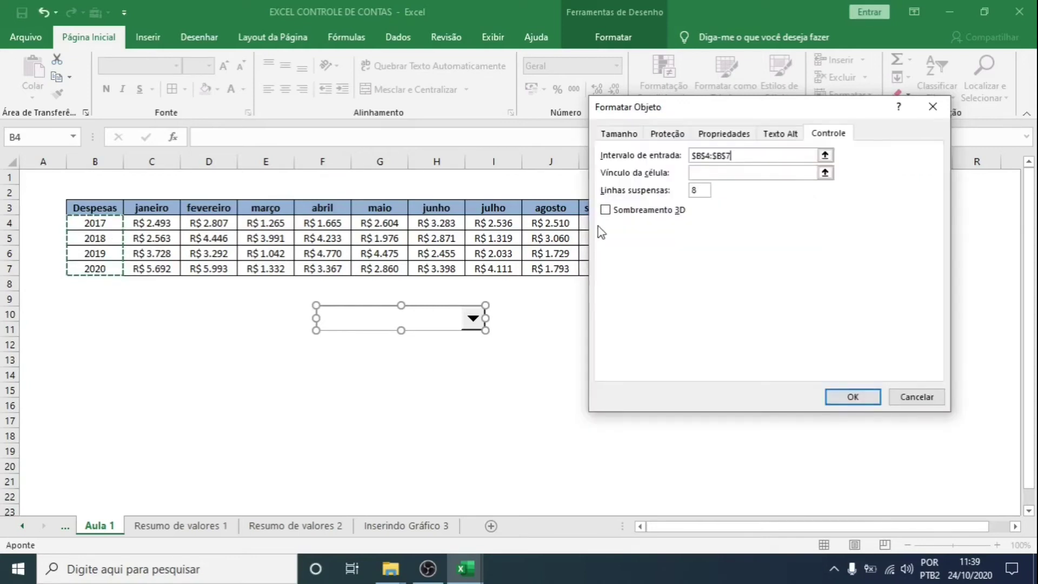
click(702, 172)
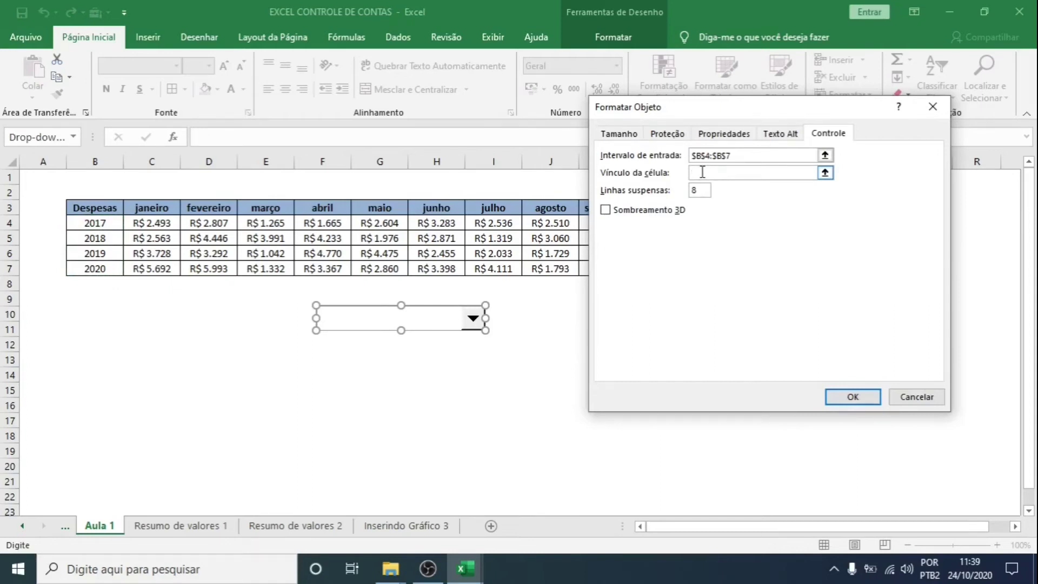
click(79, 346)
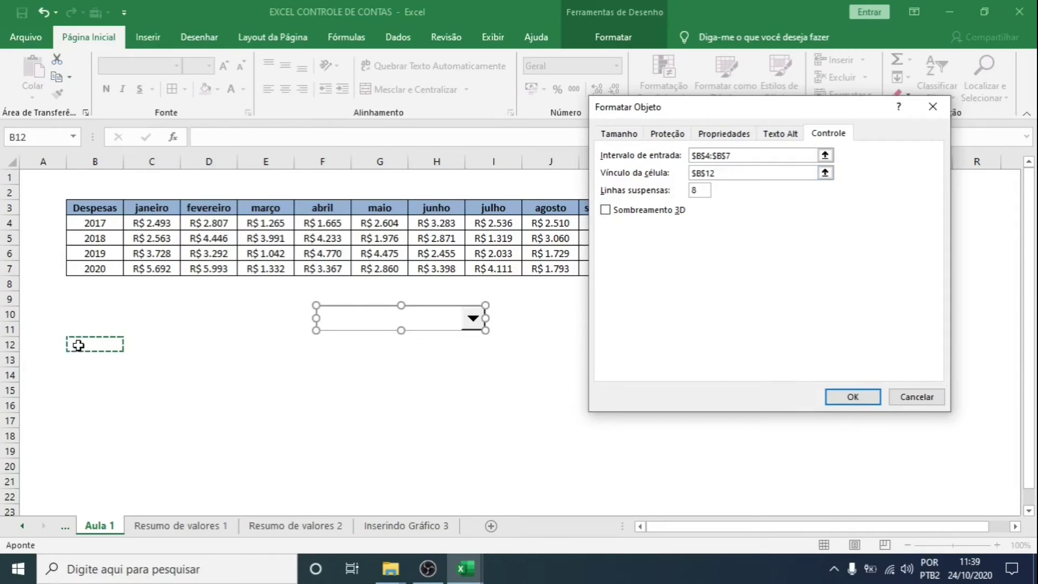
click(605, 210)
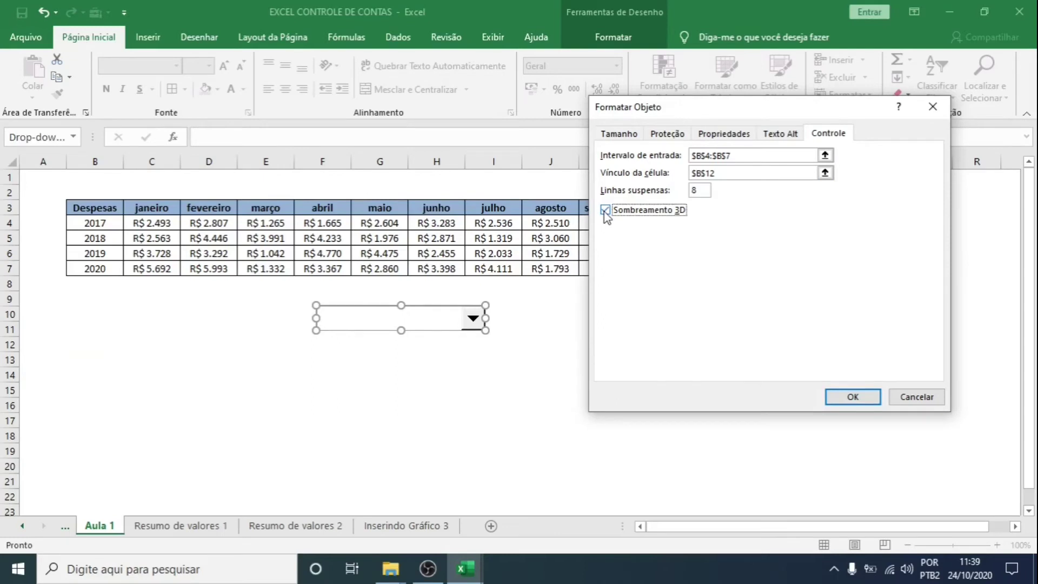
click(853, 397)
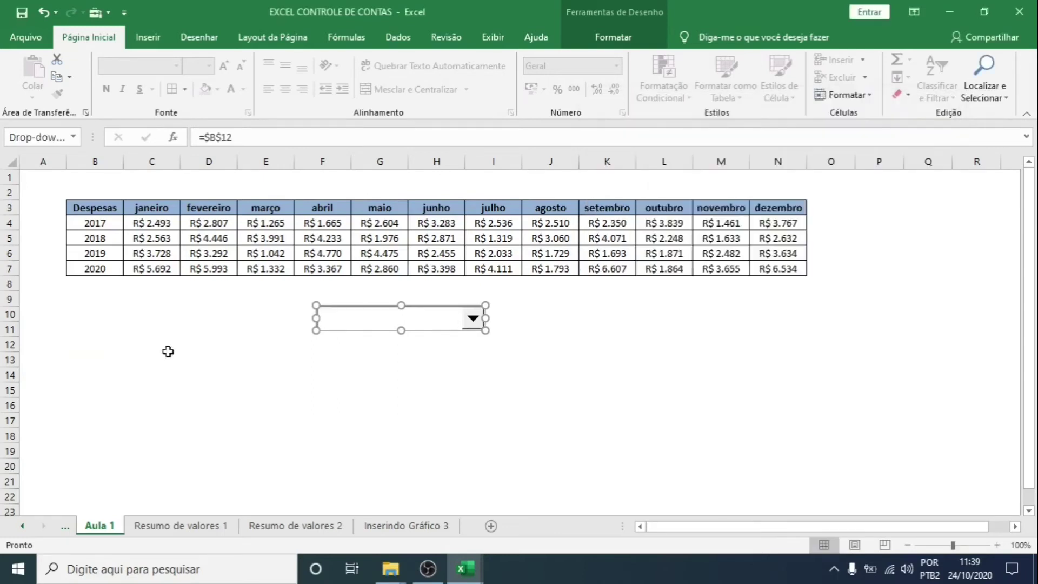
Test the combo box against linked cell B12 by choosing 2017, 2018, 2019 and finally 2020
click(79, 344)
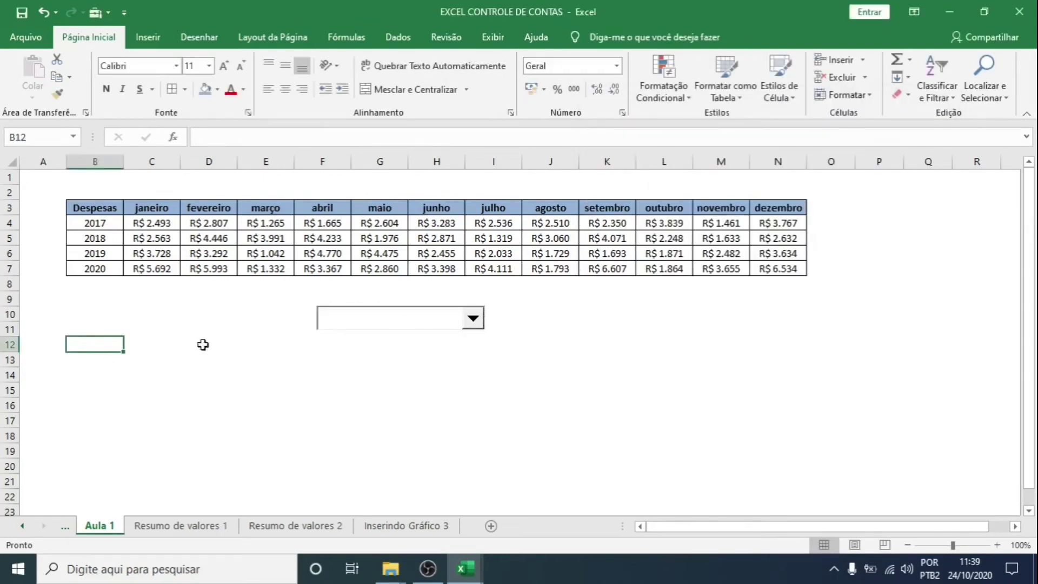
click(346, 324)
click(343, 338)
click(473, 322)
click(411, 348)
click(481, 321)
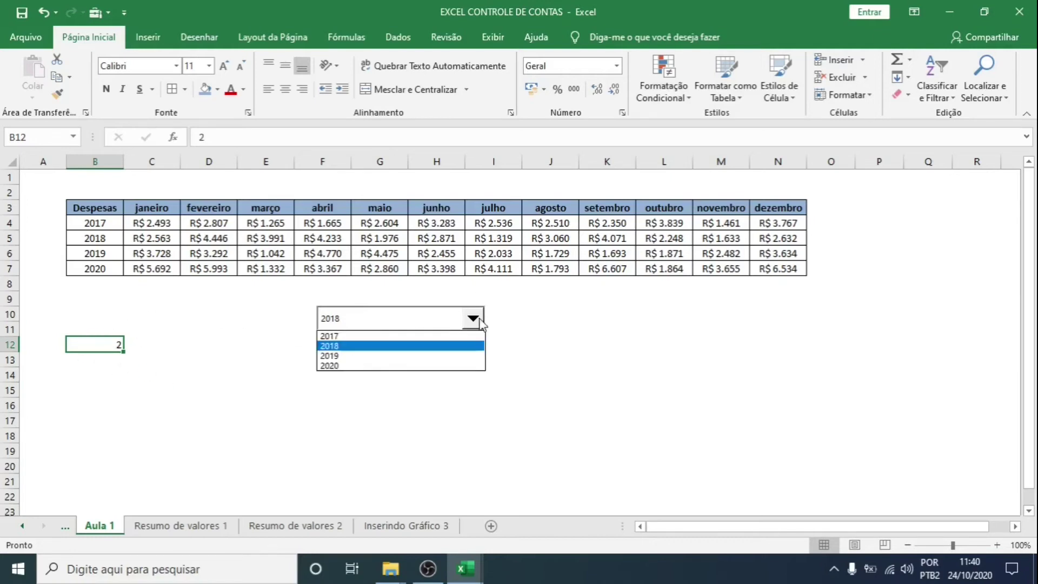
click(363, 355)
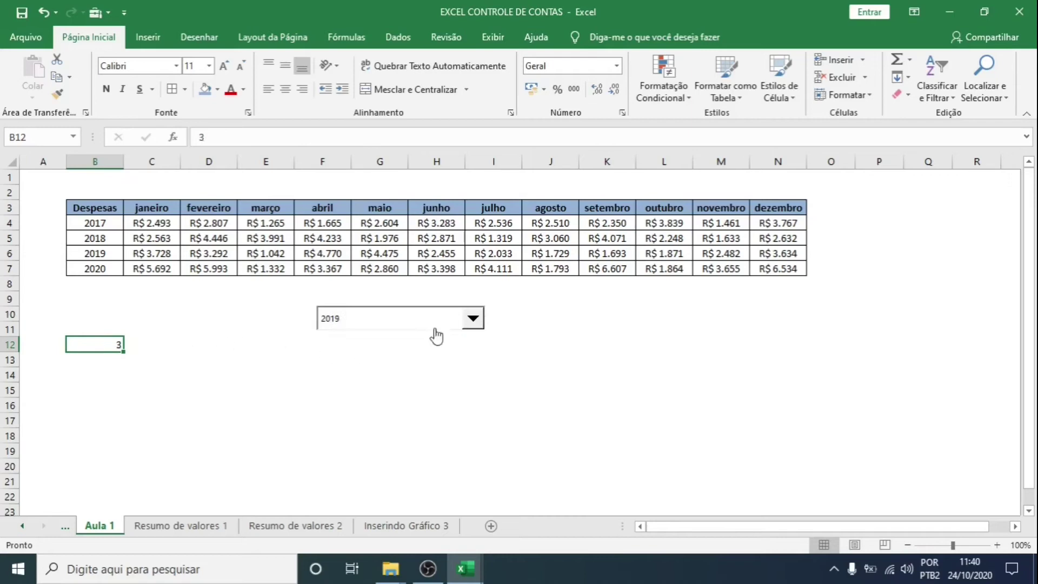
click(474, 319)
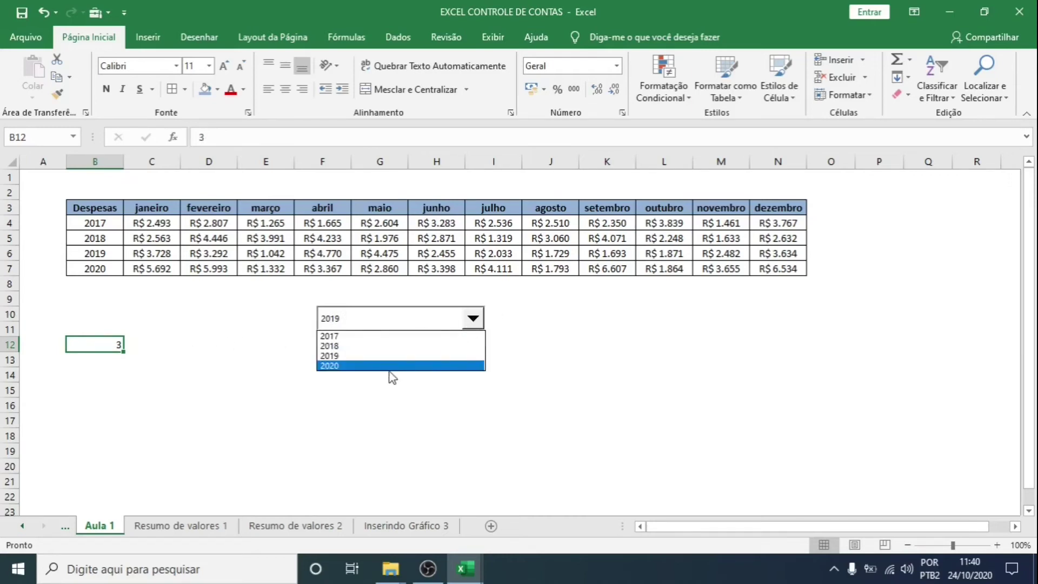
click(390, 366)
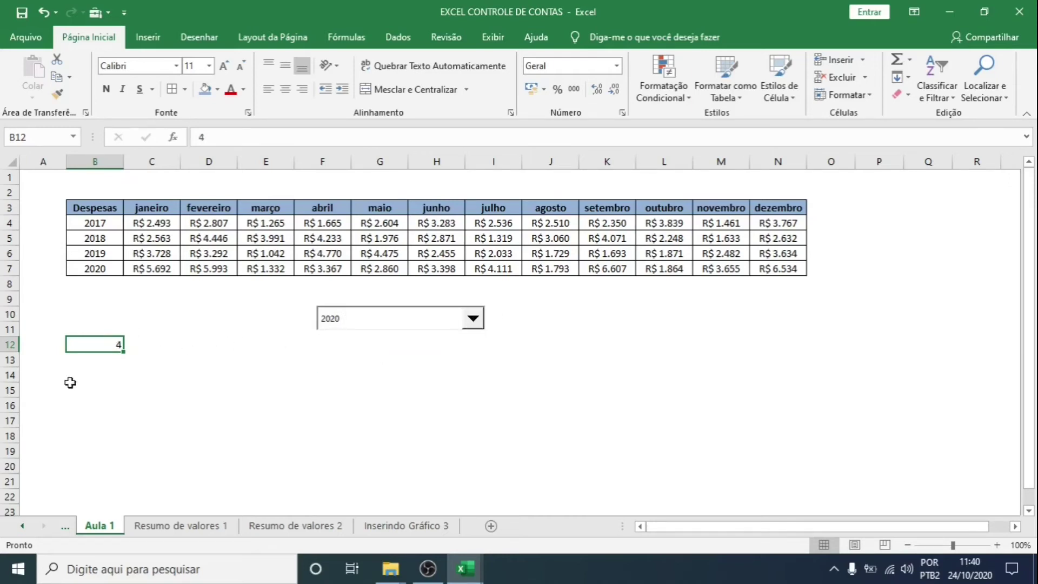
Fill the linked cell B12 with light yellow and give it a border
click(217, 90)
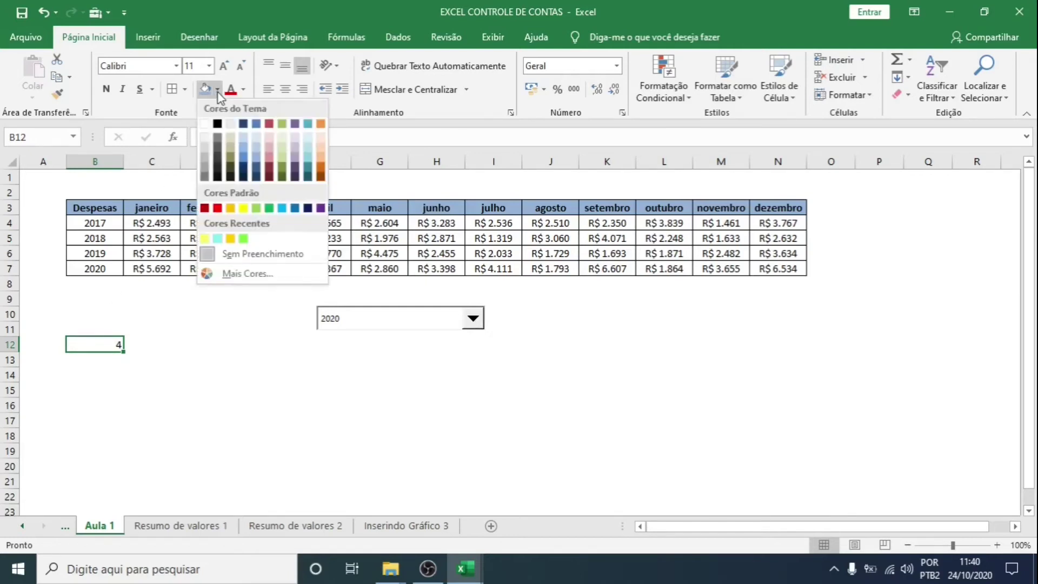
click(204, 239)
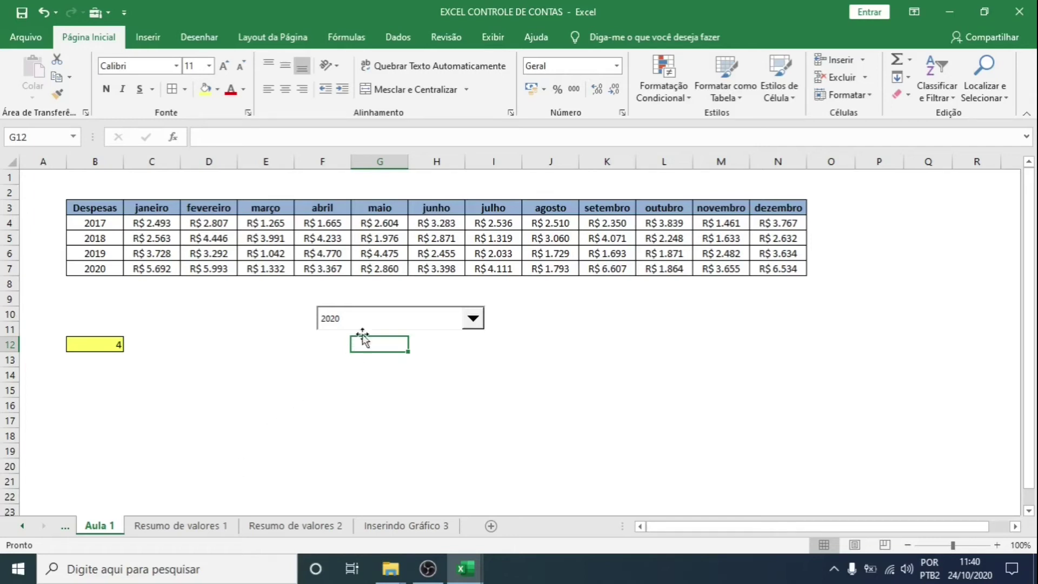
Fill cell B13, directly below the combo box's linked cell, with light green
click(385, 325)
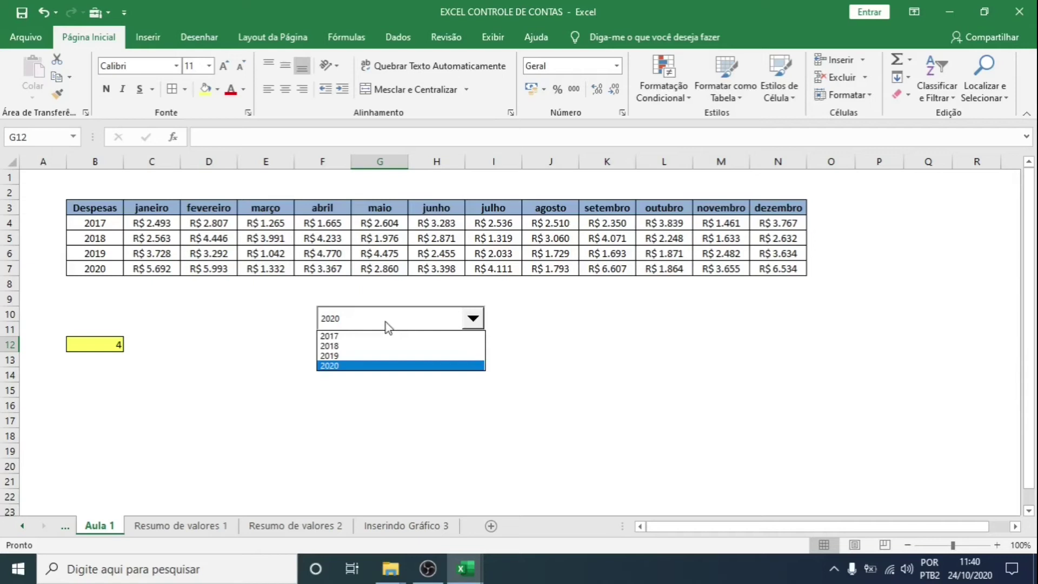
click(90, 344)
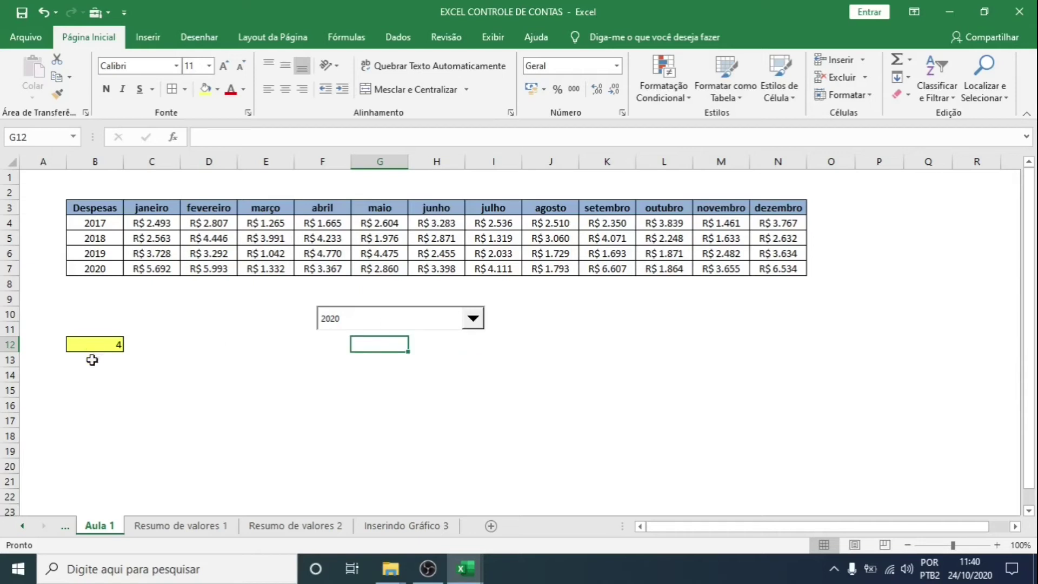
click(91, 366)
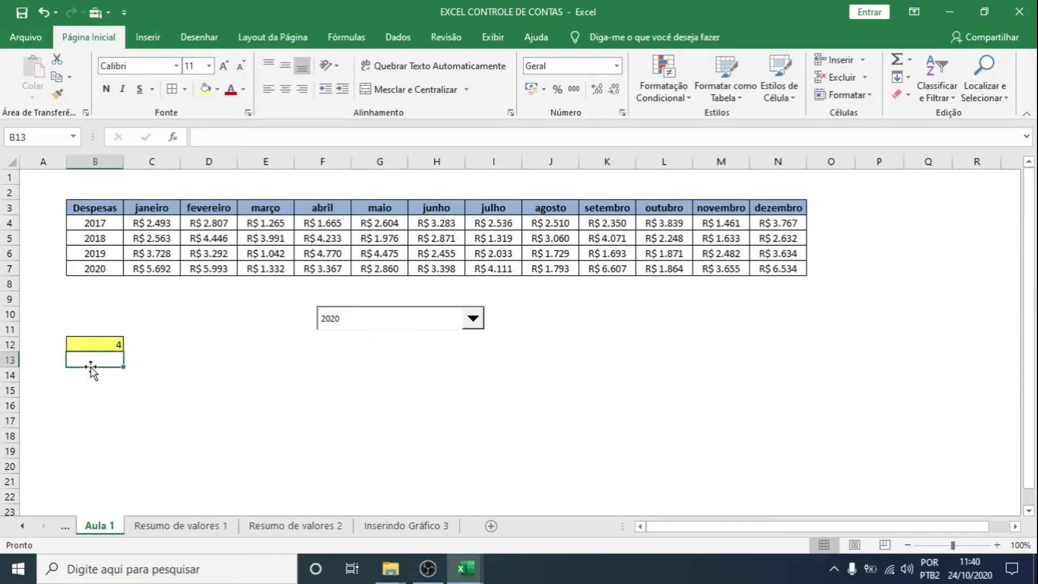
click(218, 90)
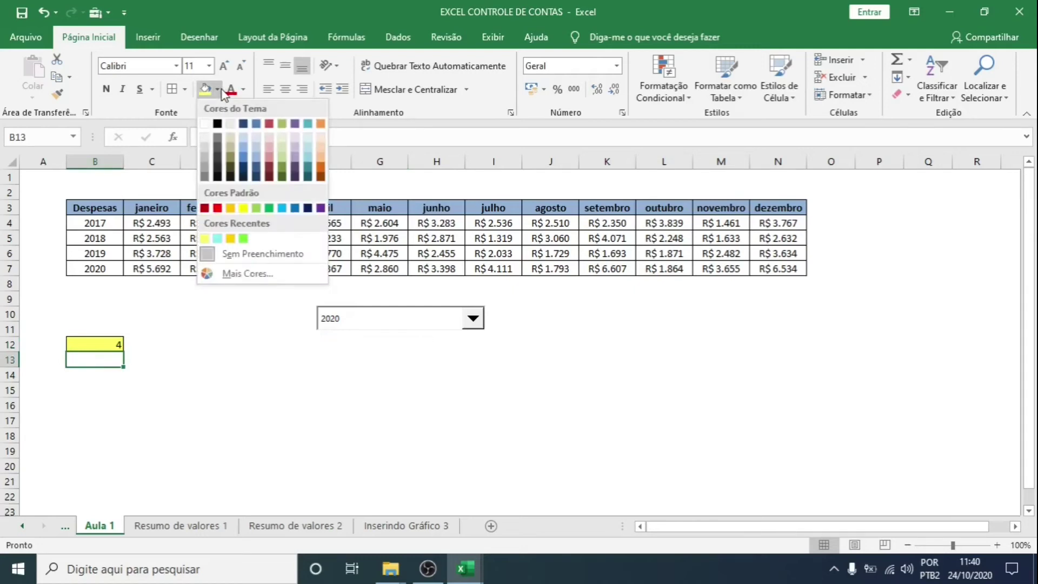
click(282, 145)
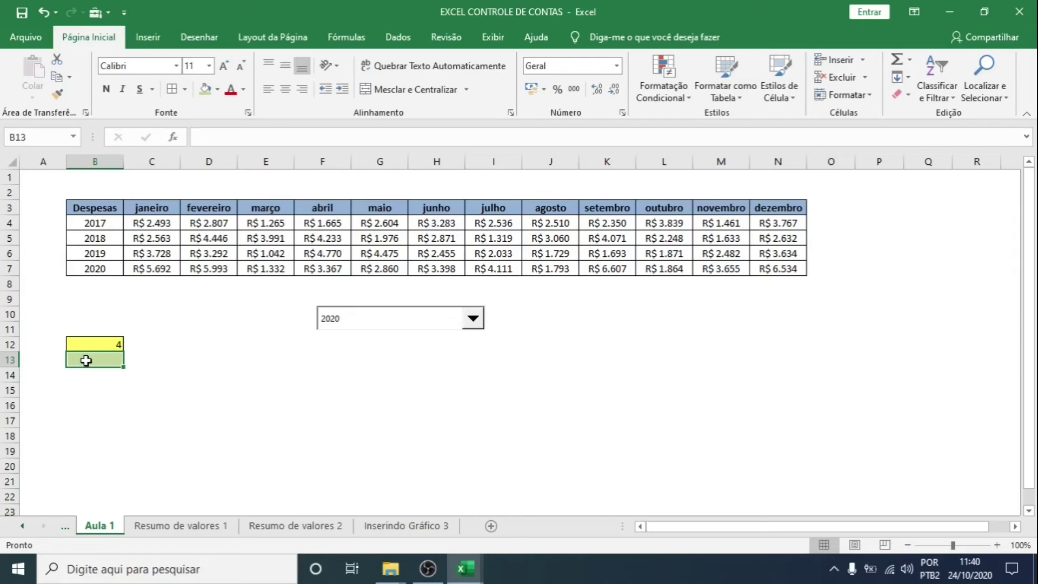
Enter the formula =ÍNDICE(B4:B7;B12) in B13 to return the year chosen in the combo box
double_click(87, 361)
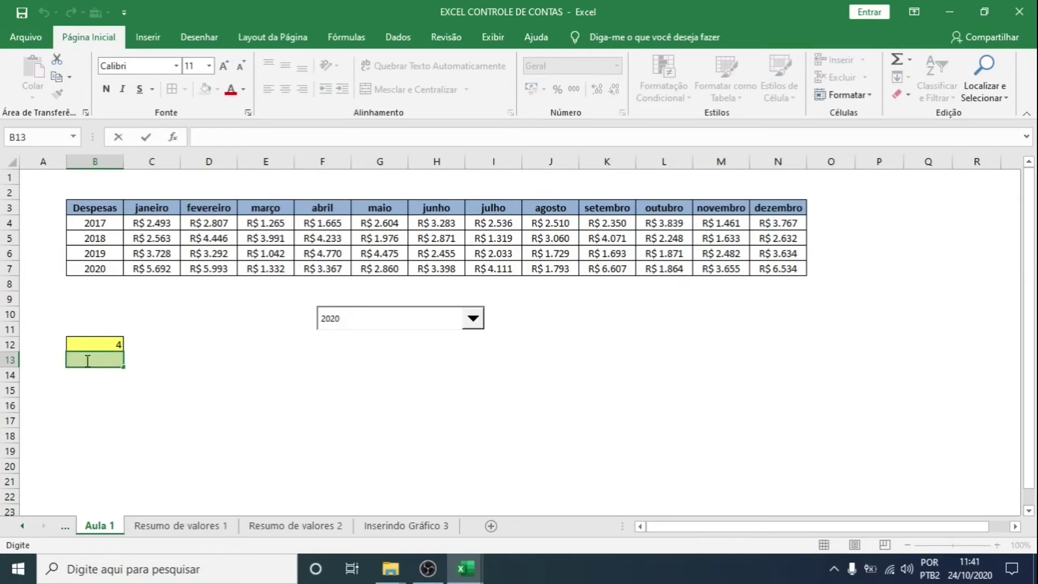
text(=)
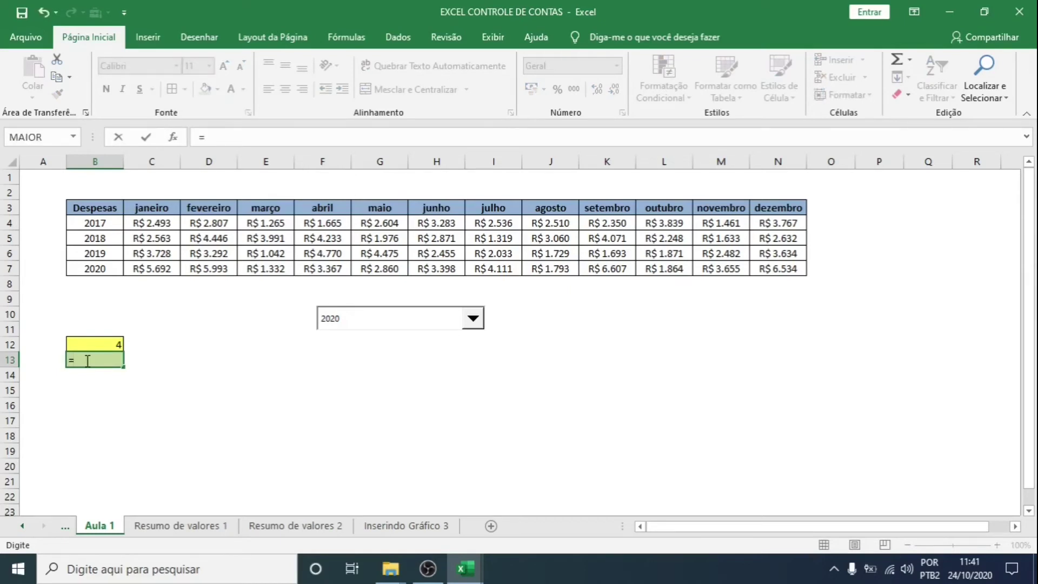
text(ÍN)
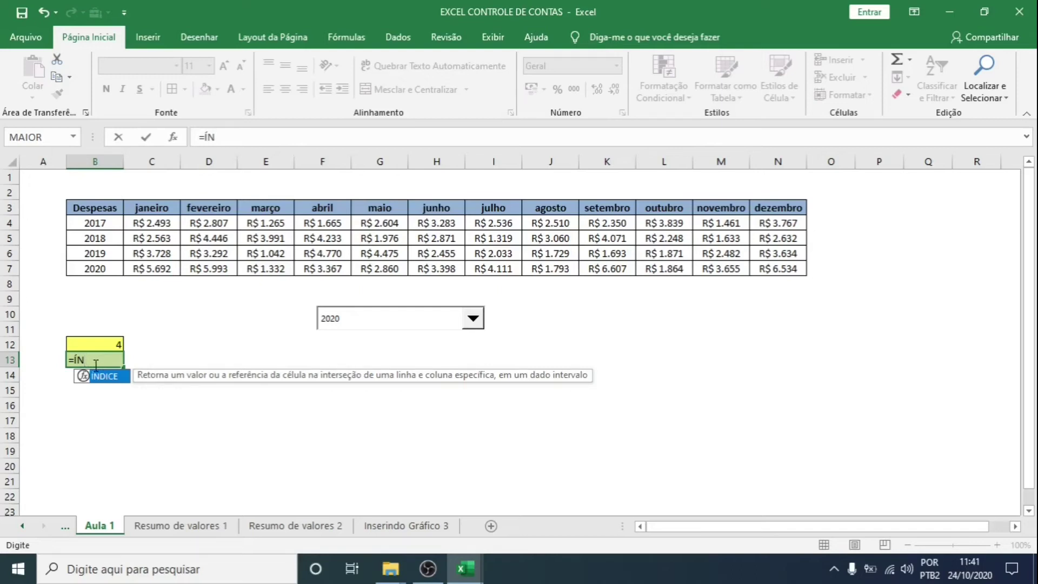
key(Tab)
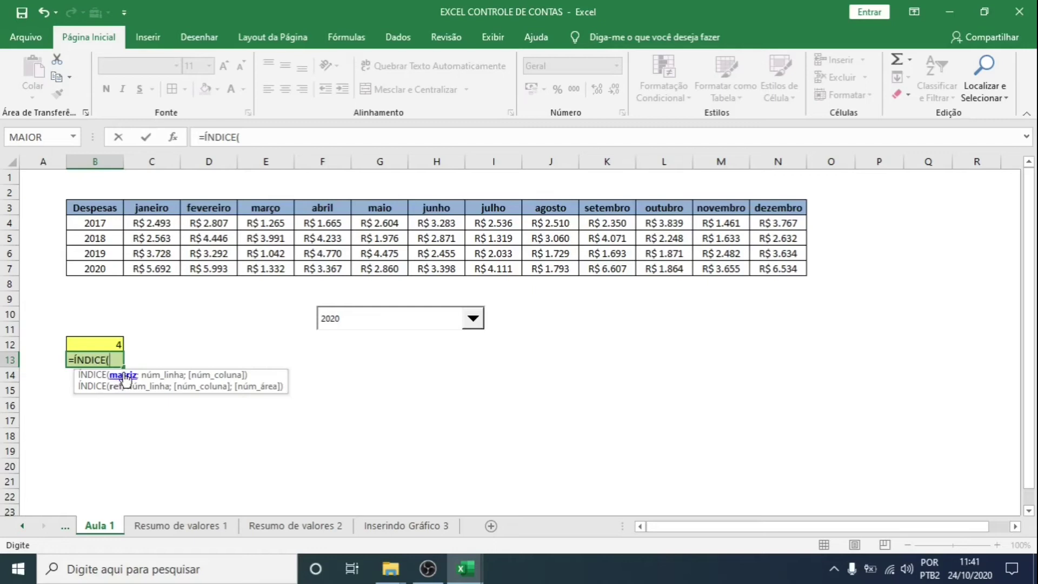
drag(99, 223, 93, 268)
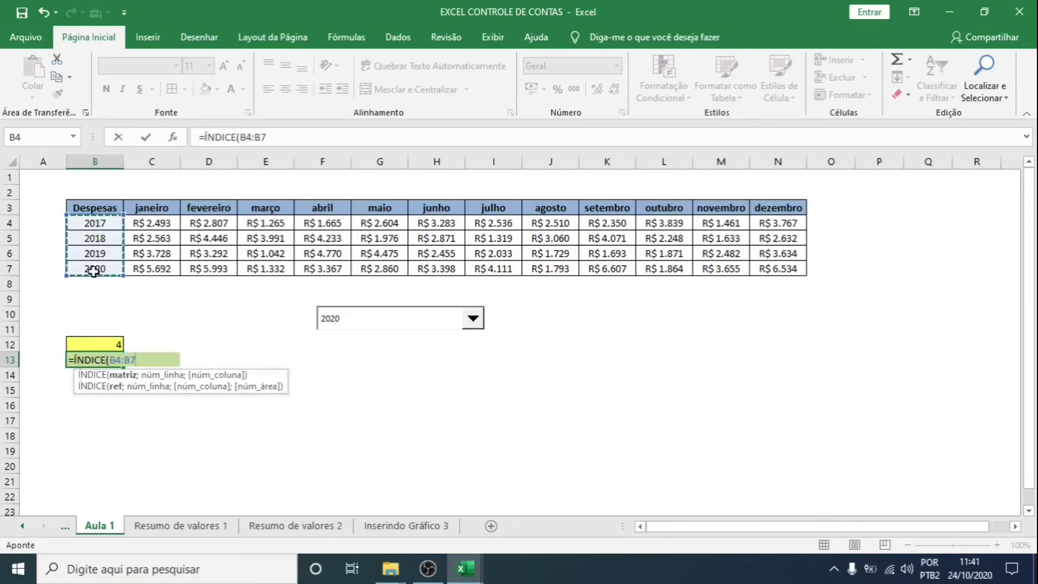
text(;)
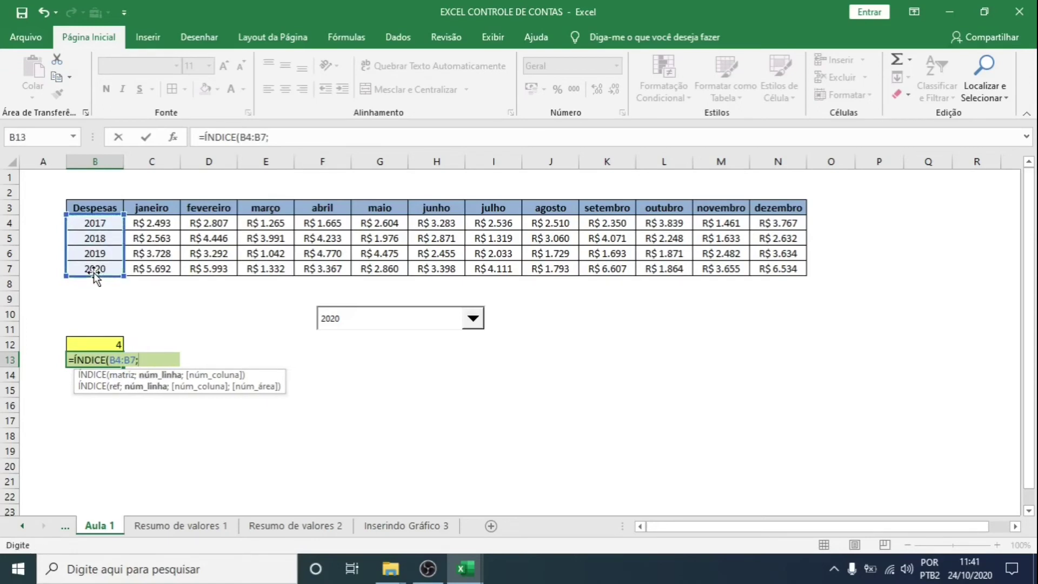
text())
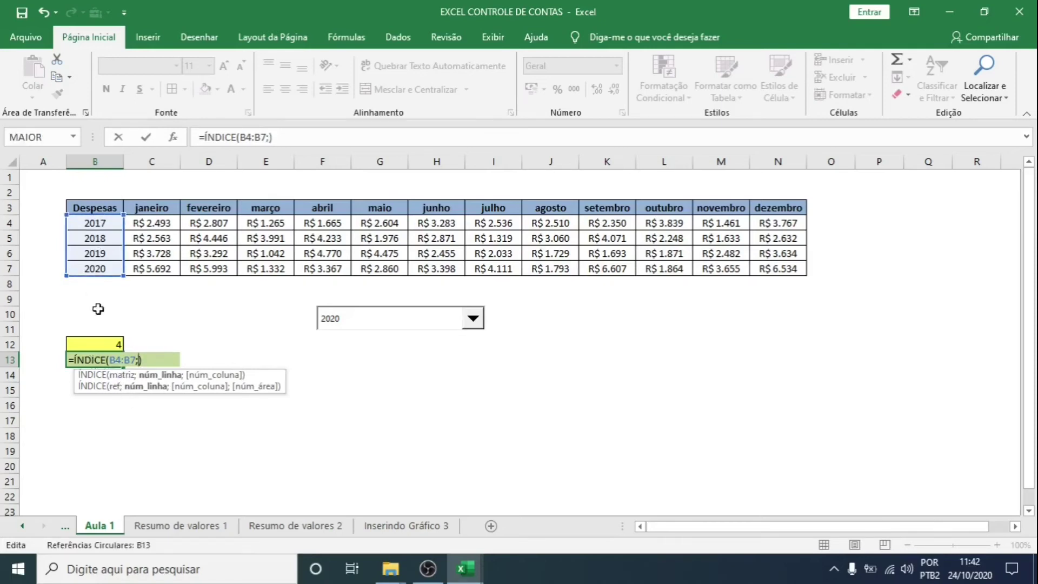
click(102, 346)
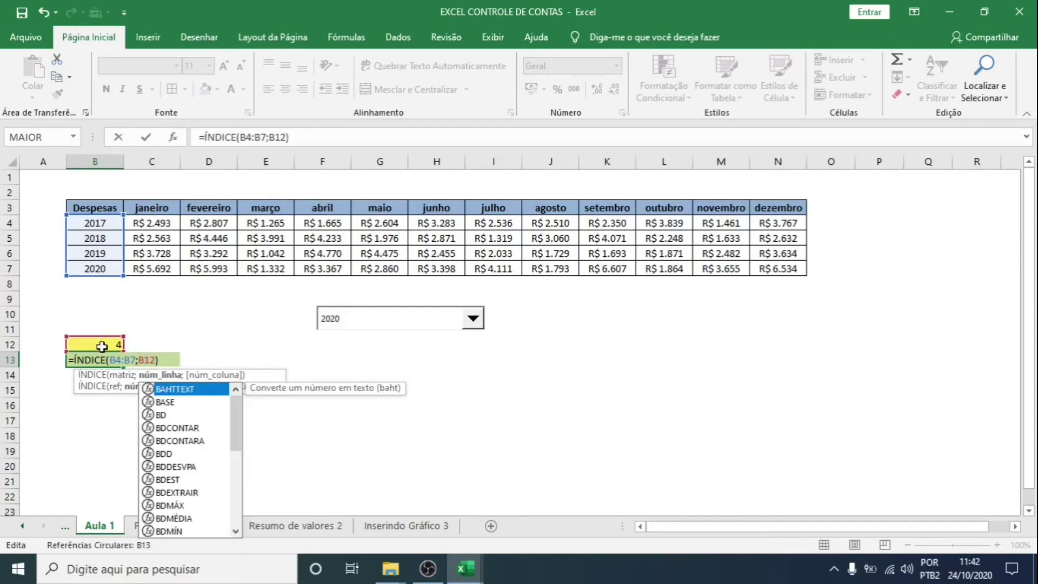
key(Right)
key(Right)
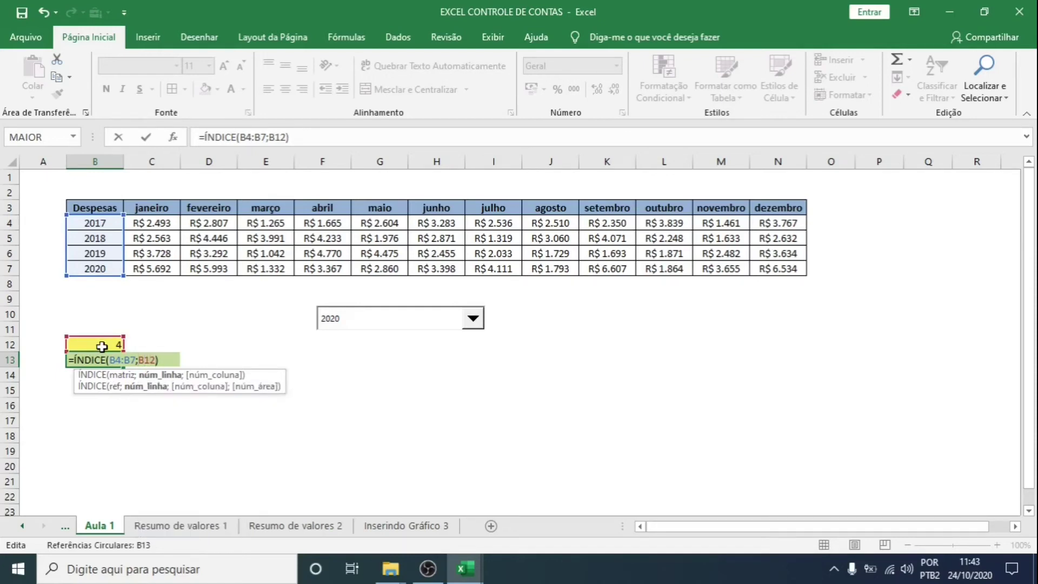
key(Return)
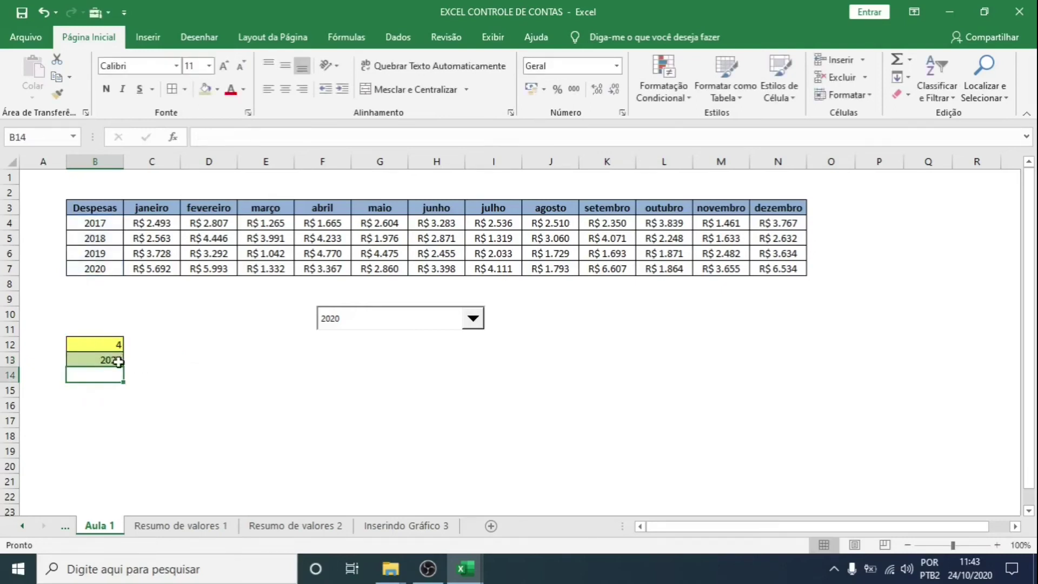
Test the B13 formula by choosing 2017 and finally 2018 in the combo box, checking cells B12 and B13
click(110, 361)
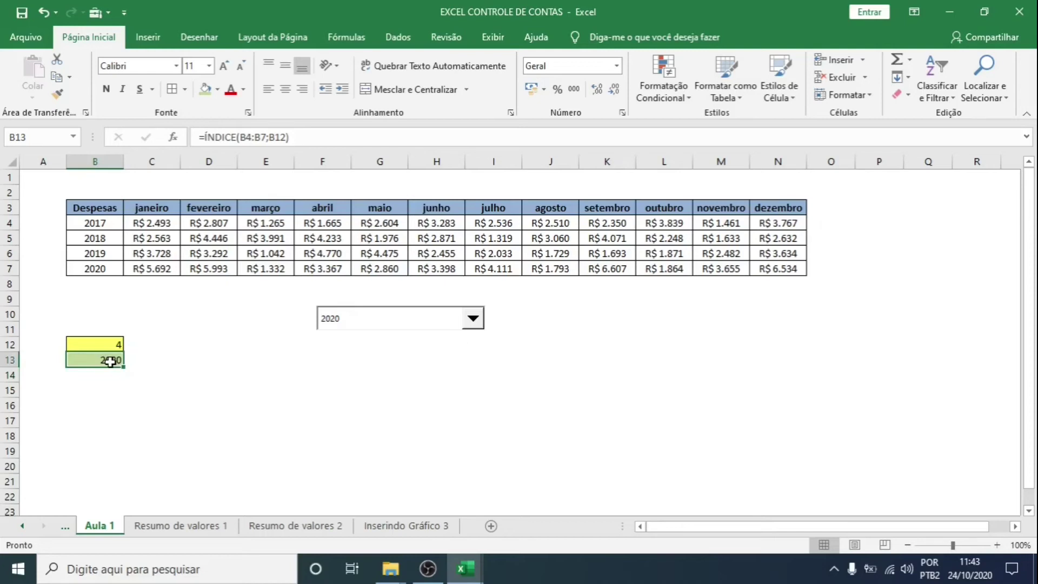
click(108, 341)
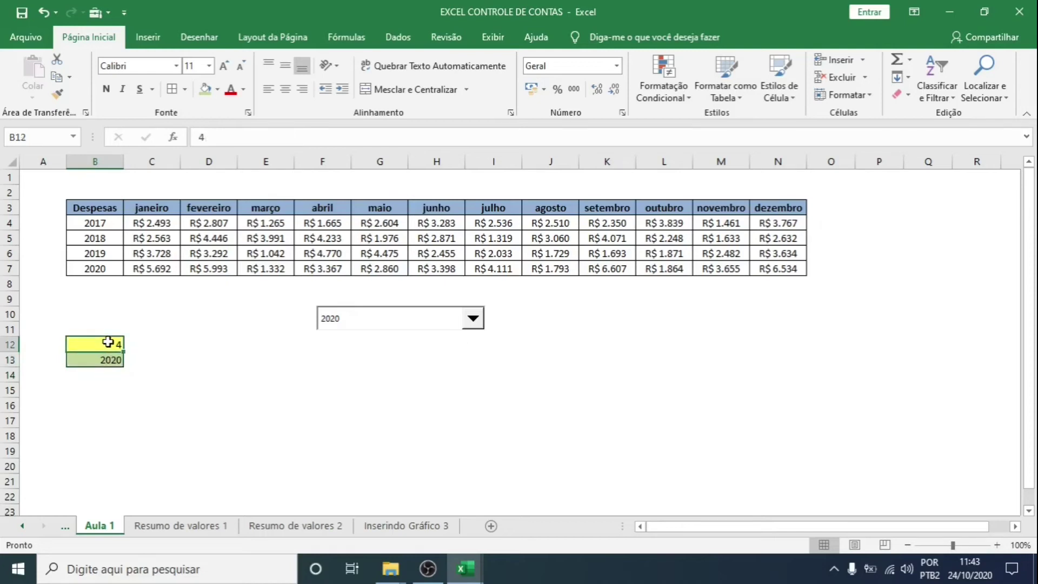
click(473, 320)
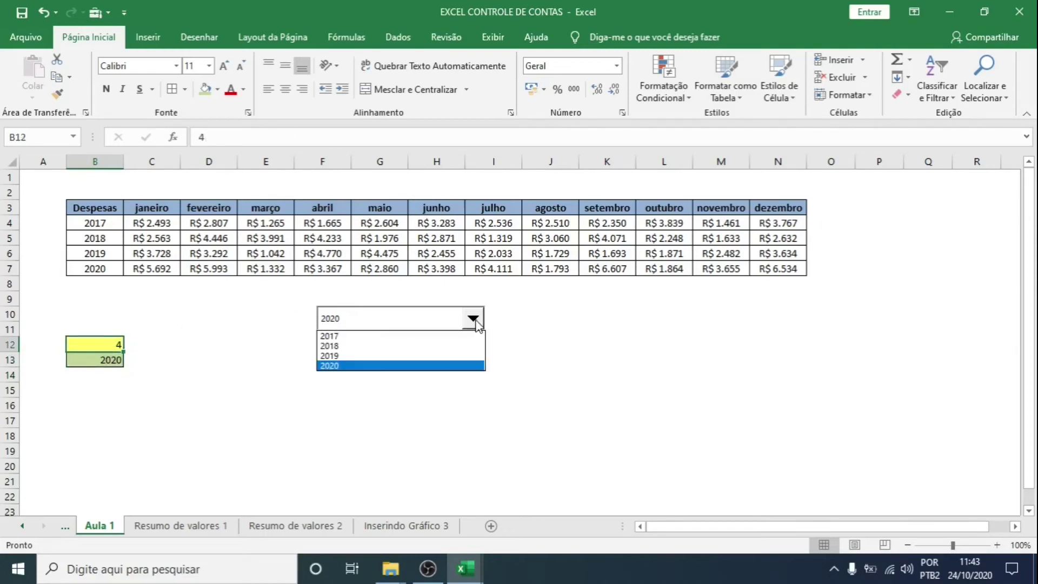
click(377, 336)
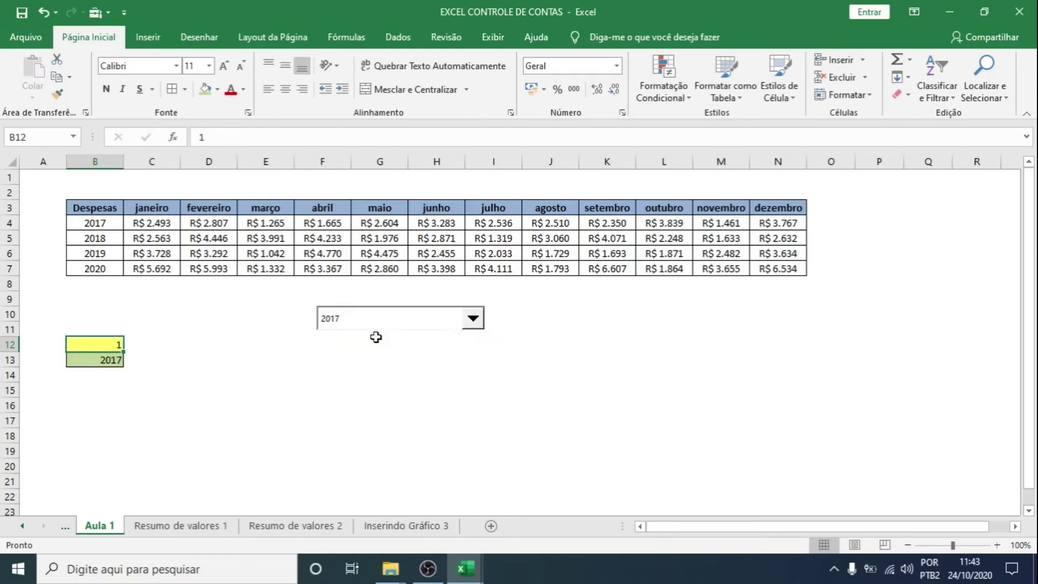
click(88, 362)
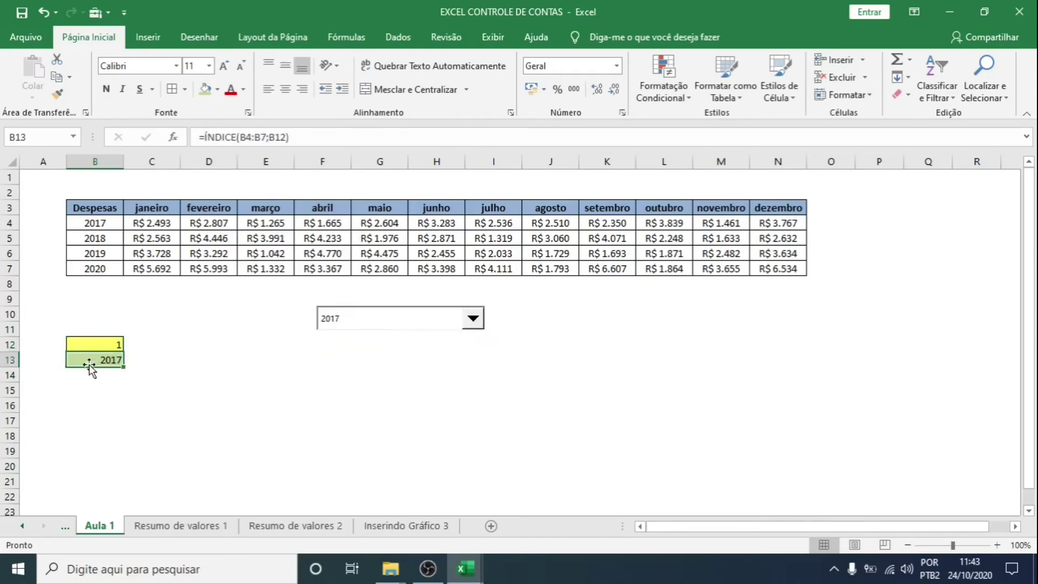
click(474, 319)
click(329, 346)
click(186, 377)
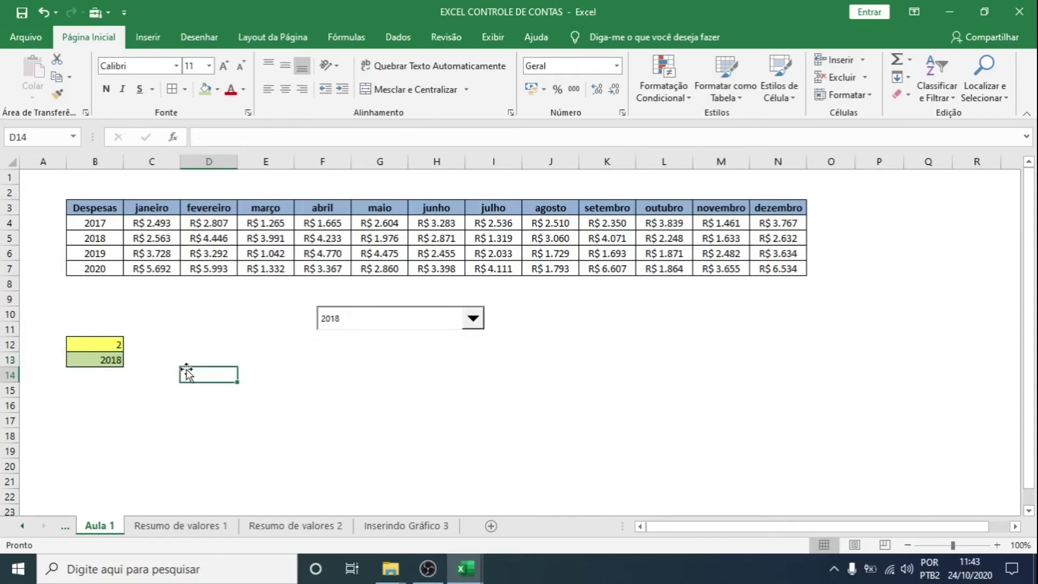
click(472, 321)
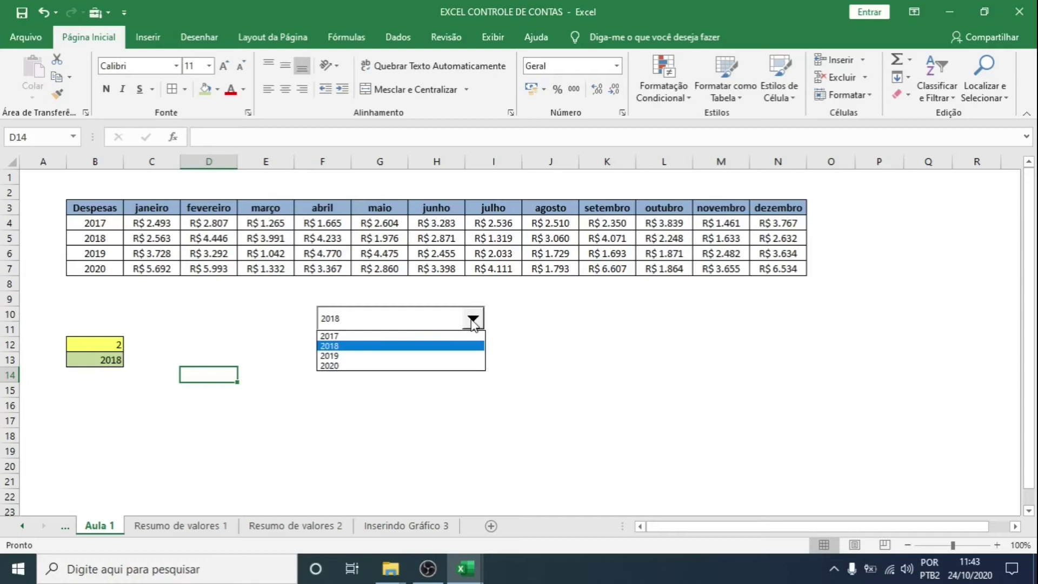
click(92, 343)
click(96, 342)
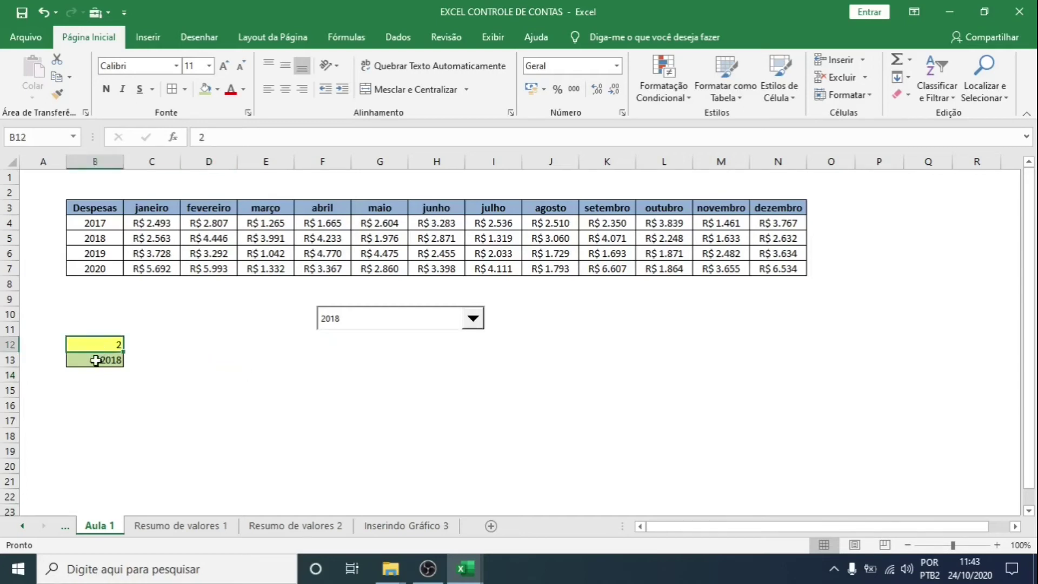
click(95, 360)
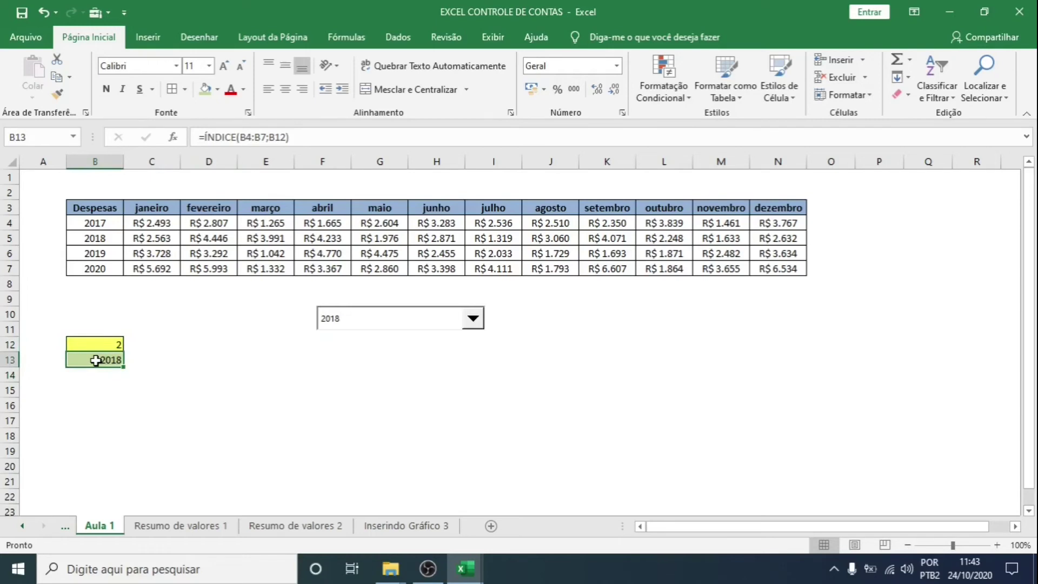
Move the combo box down to rows 16–17, across columns E to G
right_click(322, 324)
drag(322, 326, 261, 429)
click(94, 361)
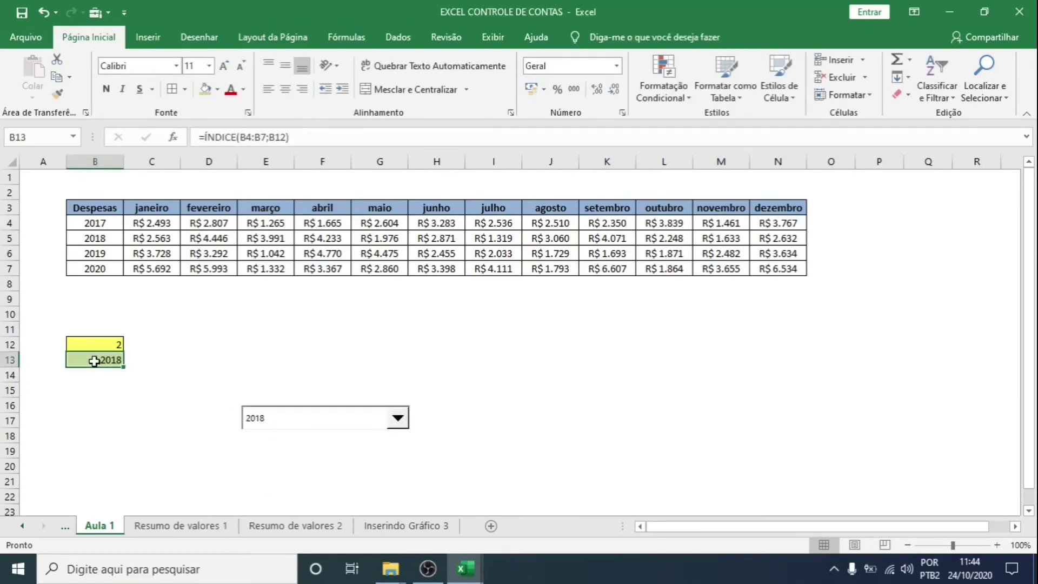
Enter the formula =B13 in cell B9 below the expense table
click(84, 300)
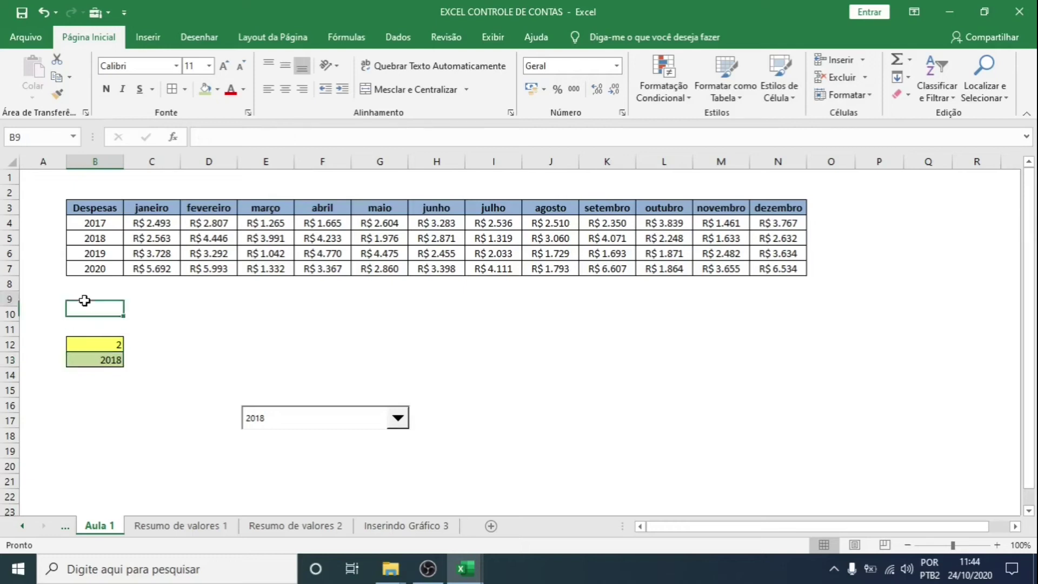
click(87, 361)
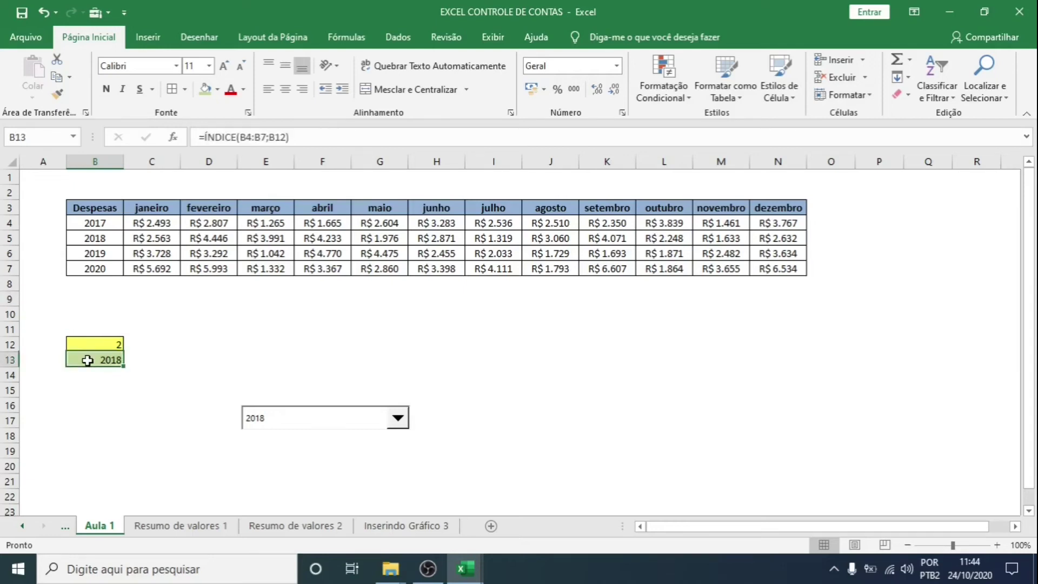
click(86, 300)
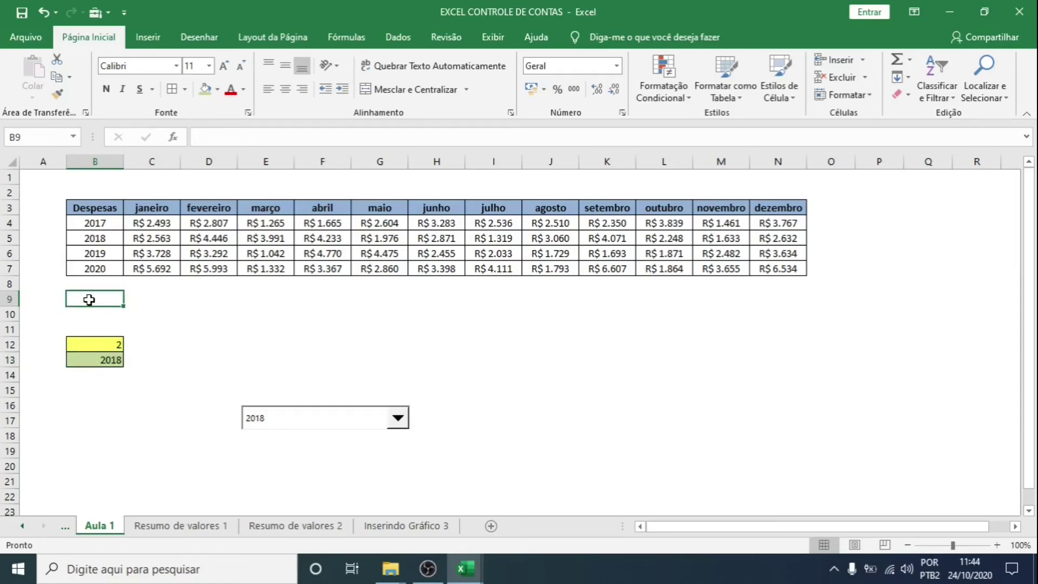
text(=)
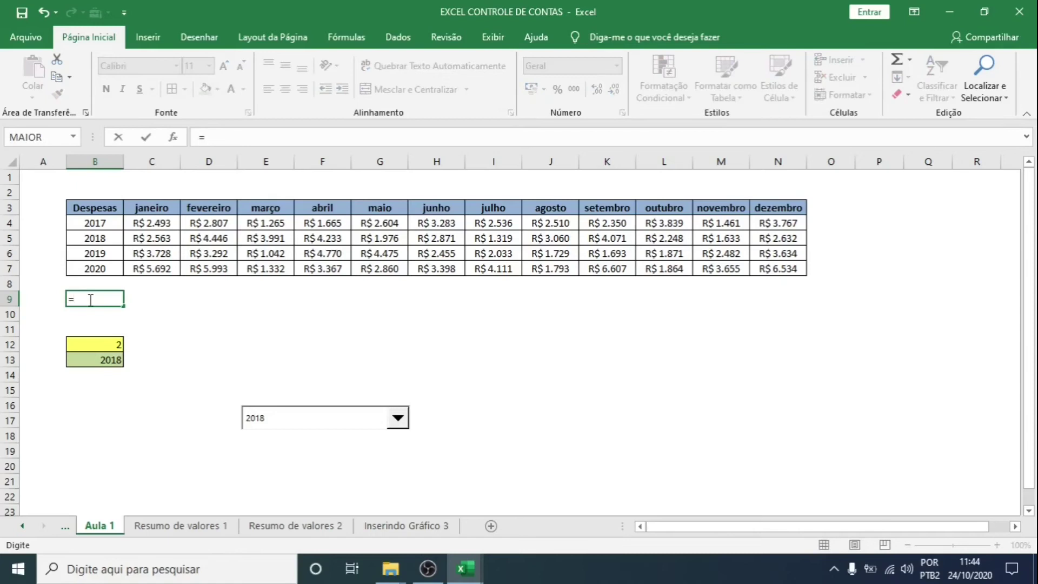
text(B13)
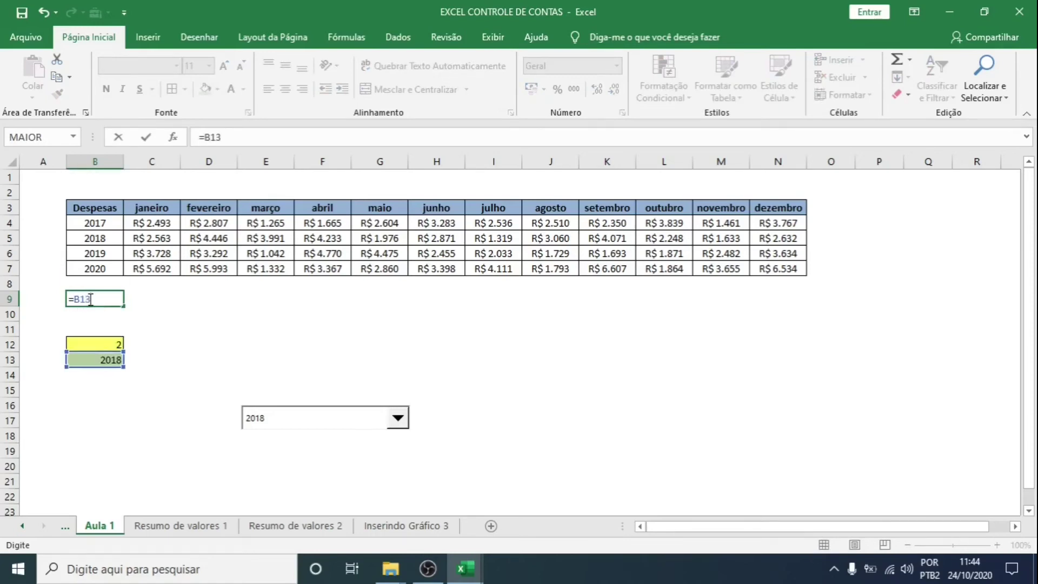
key(Return)
click(98, 364)
Fill the year reference cell B9 with light green and move it down to B10
click(110, 300)
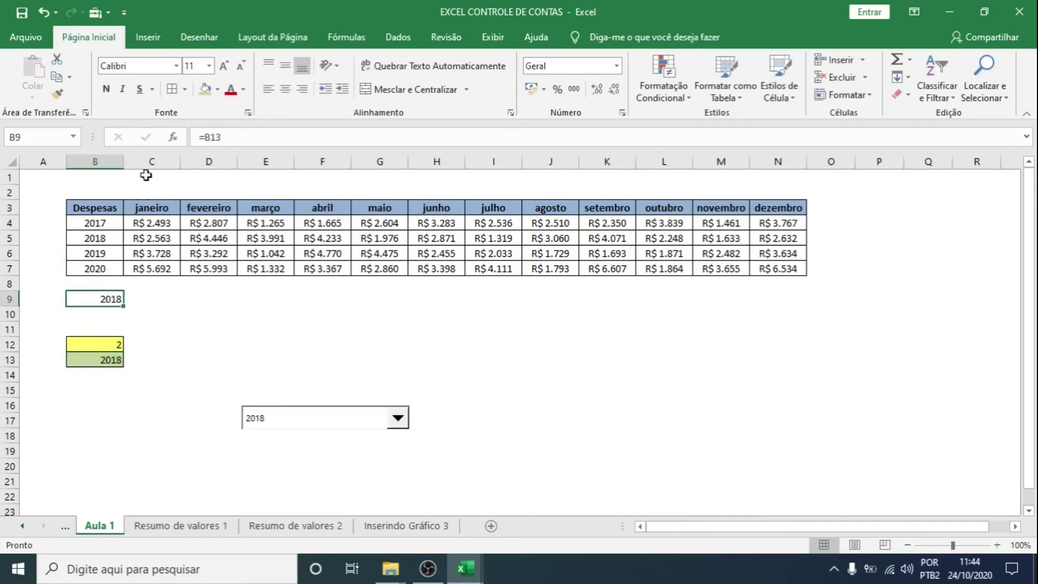
click(204, 90)
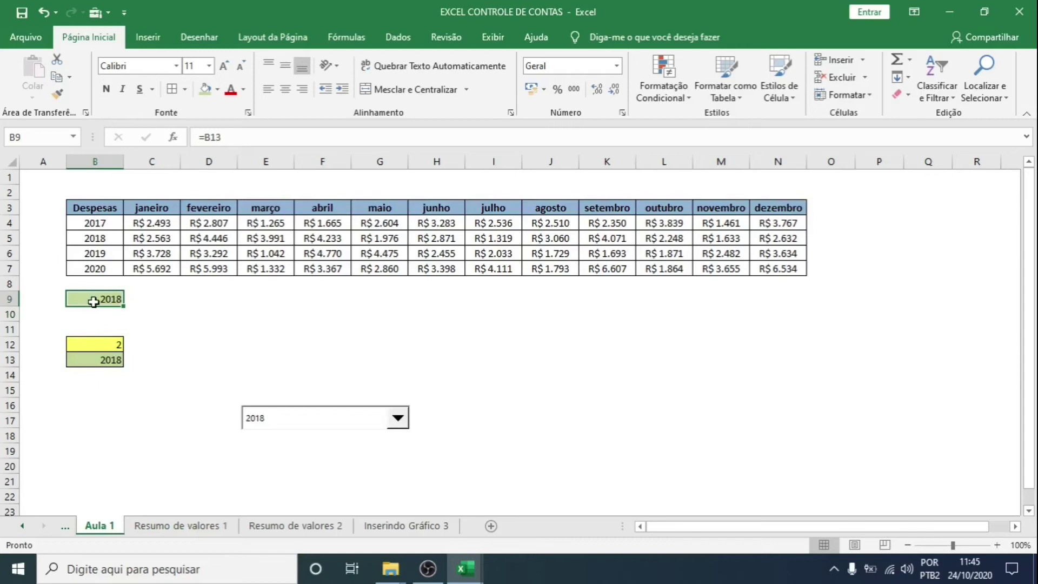
drag(96, 311, 93, 315)
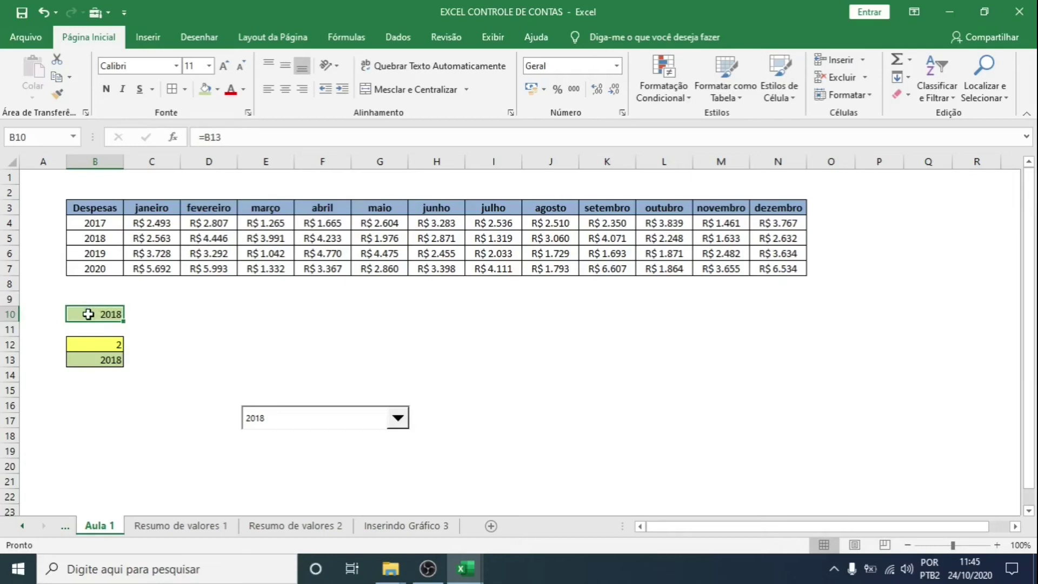
Enter janeiro in C9 and fill the month series across row 9 to dezembro in N9
click(153, 299)
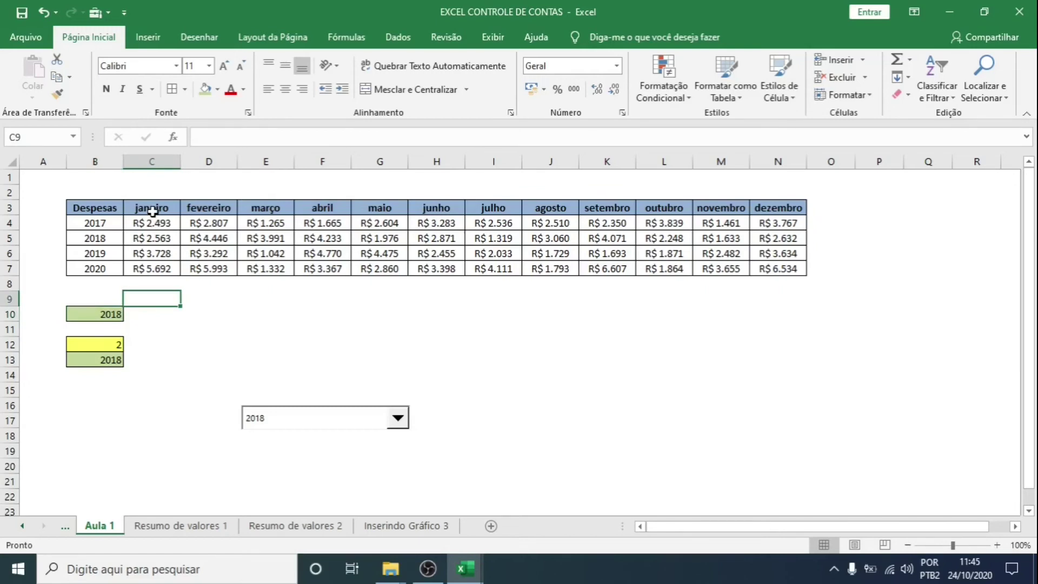
text(janeiro)
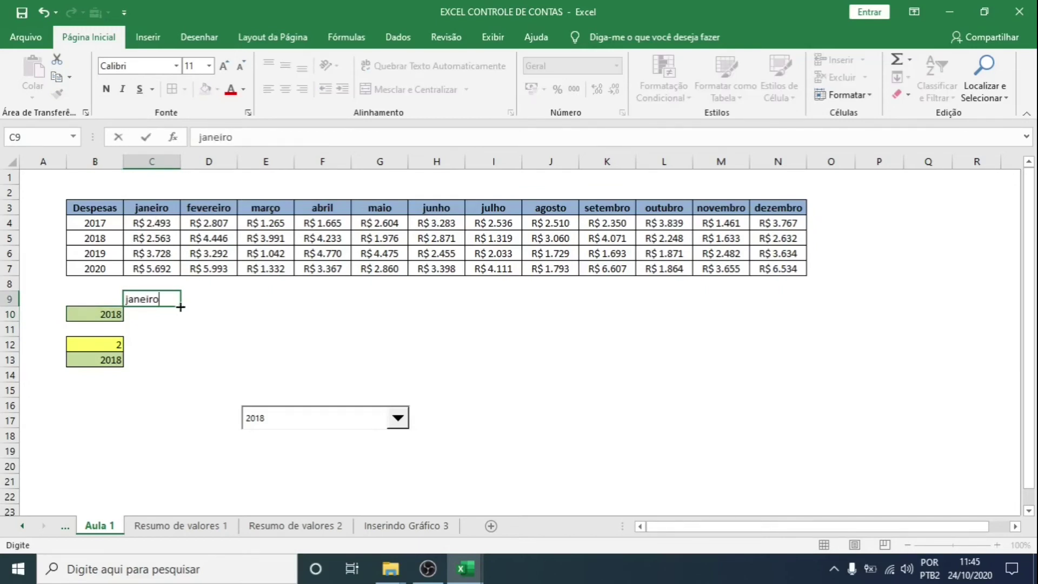
drag(181, 306, 793, 287)
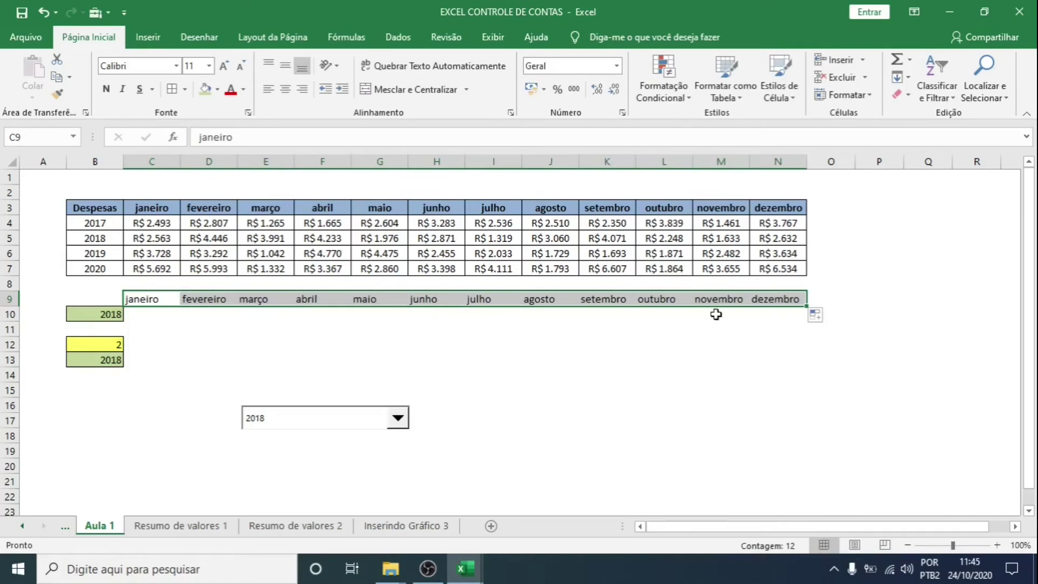
click(744, 294)
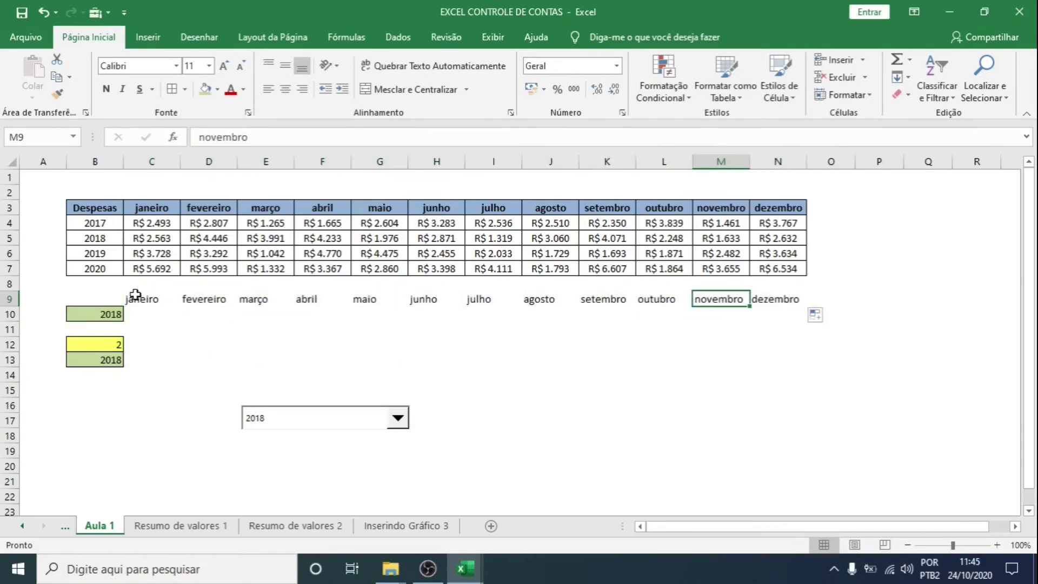
Format the month headers in C9:N9 with a light yellow fill, bold text and centred alignment
click(136, 297)
drag(136, 297, 799, 298)
click(218, 91)
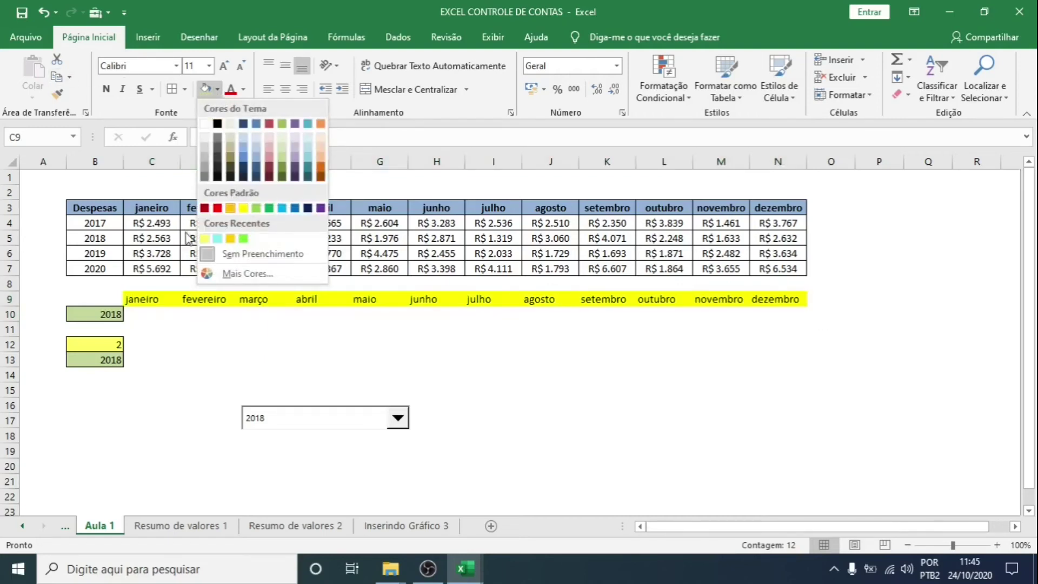
click(204, 239)
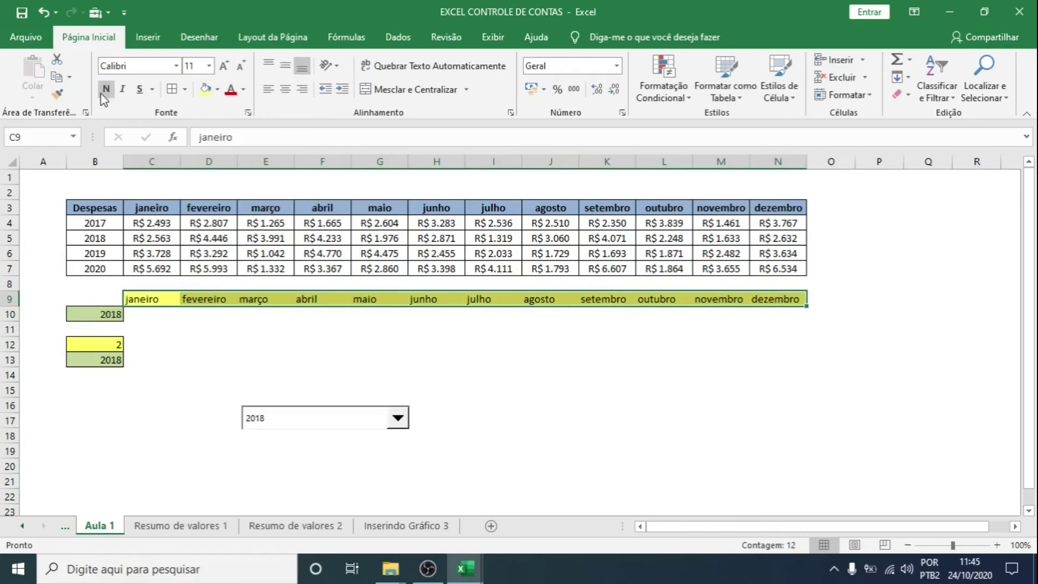
click(285, 91)
Begin a nested SE formula in C10 that returns C4 when B10 equals B4: =SE(B10=B4;C4;
click(148, 327)
click(148, 311)
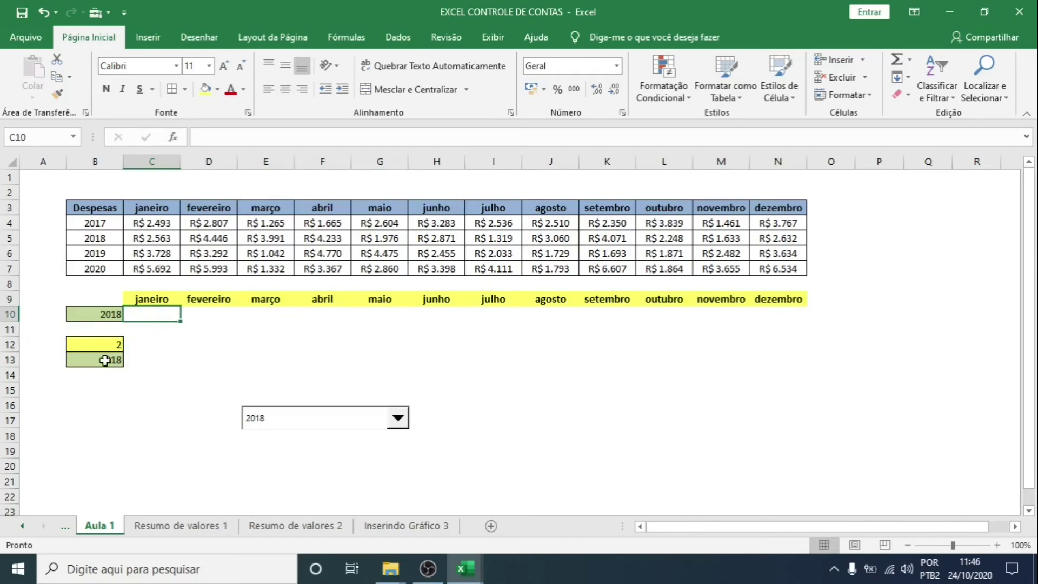
click(104, 363)
click(141, 318)
text(=)
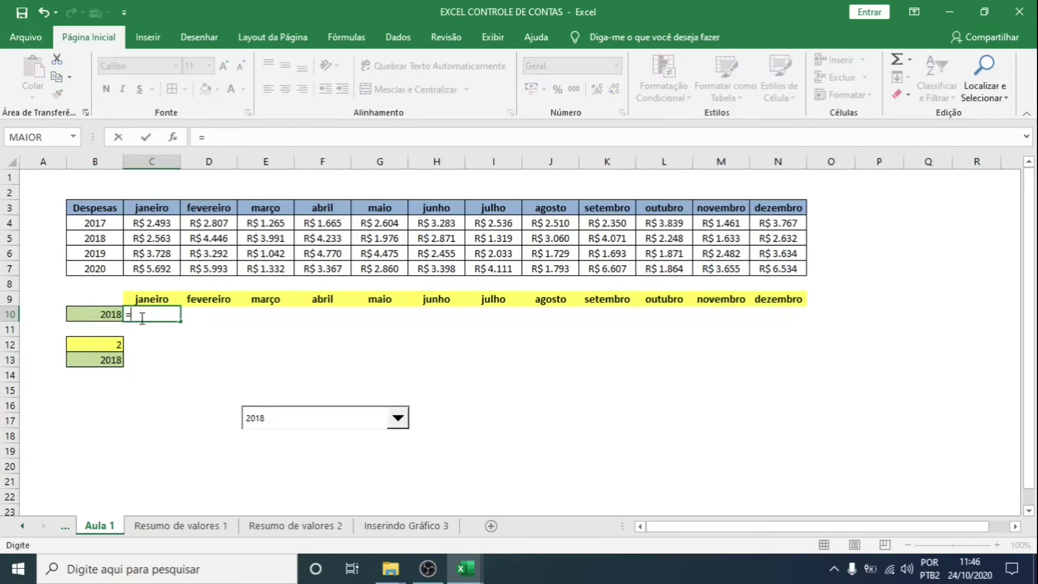
text(SE)
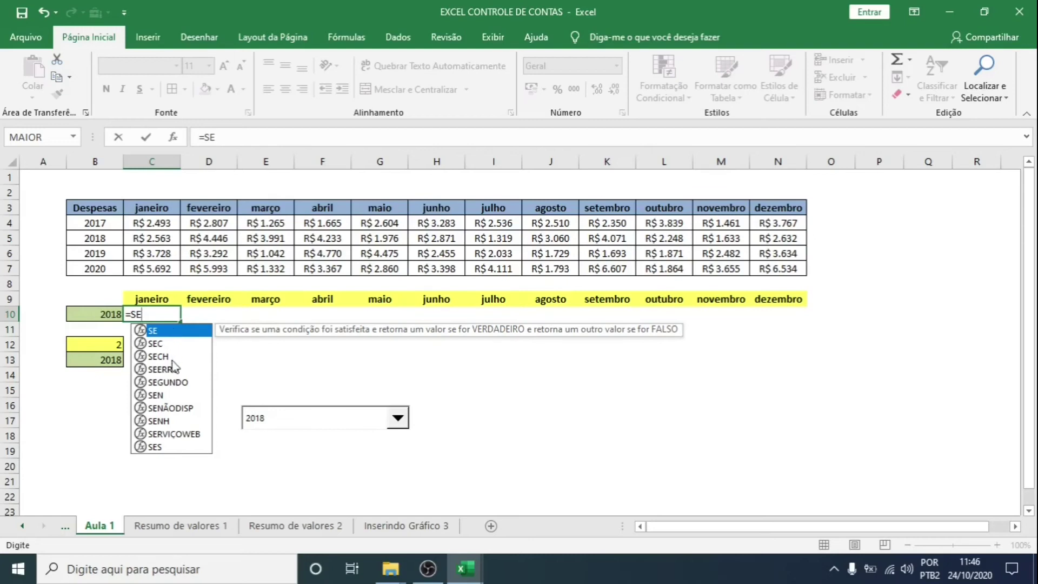
double_click(166, 331)
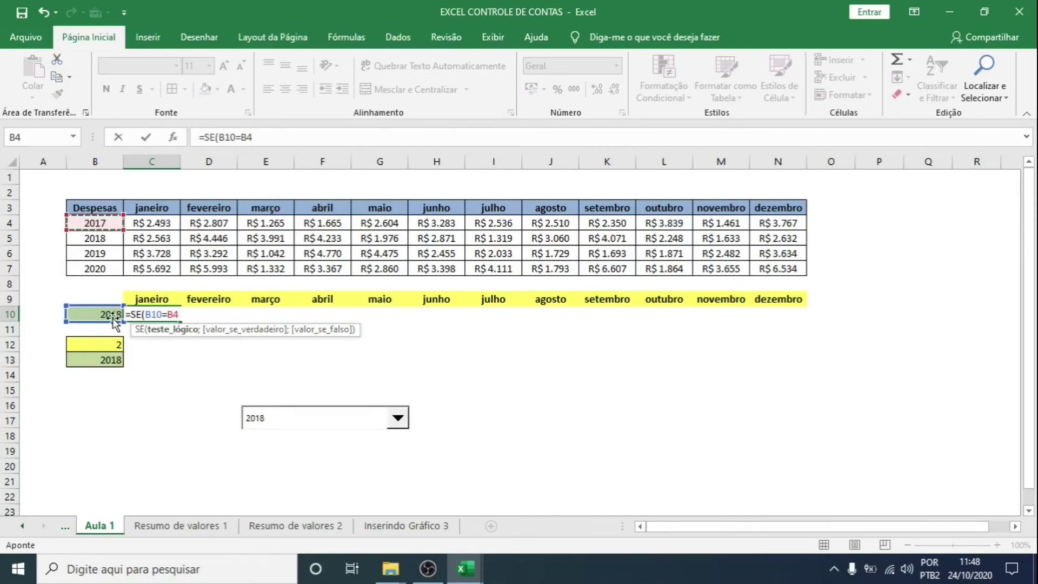
text(;)
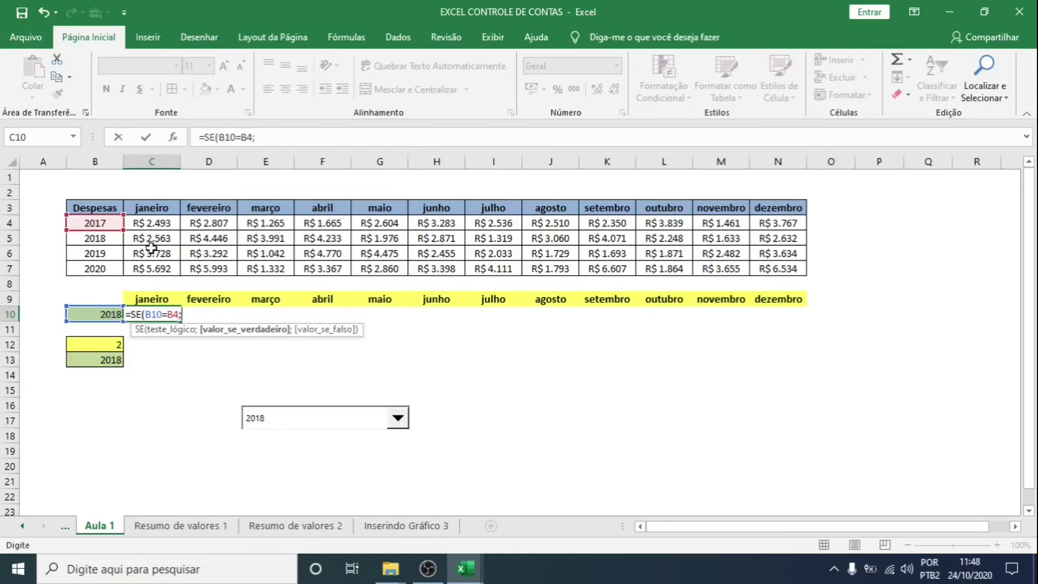
click(153, 224)
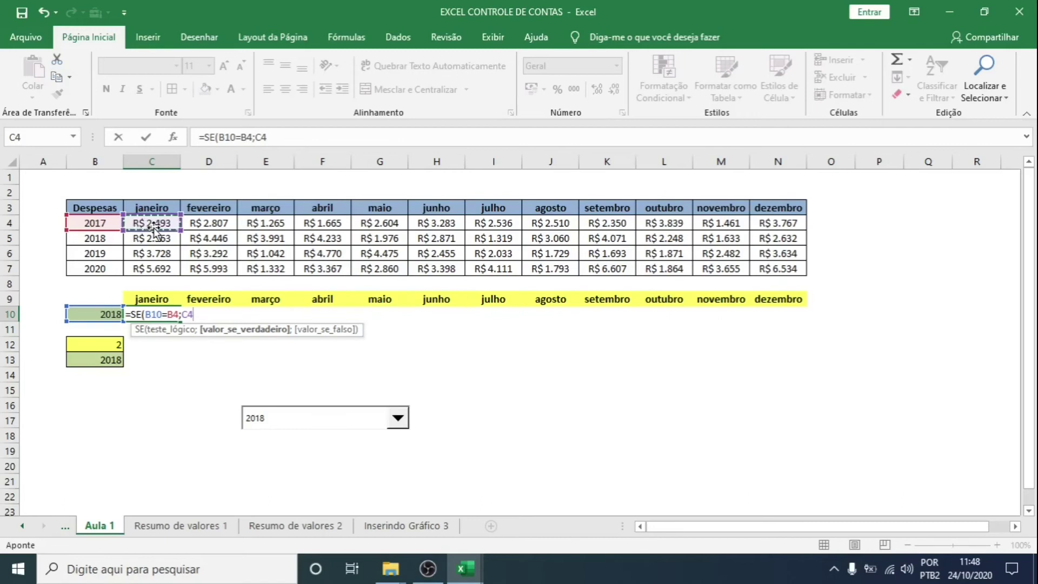
text(;)
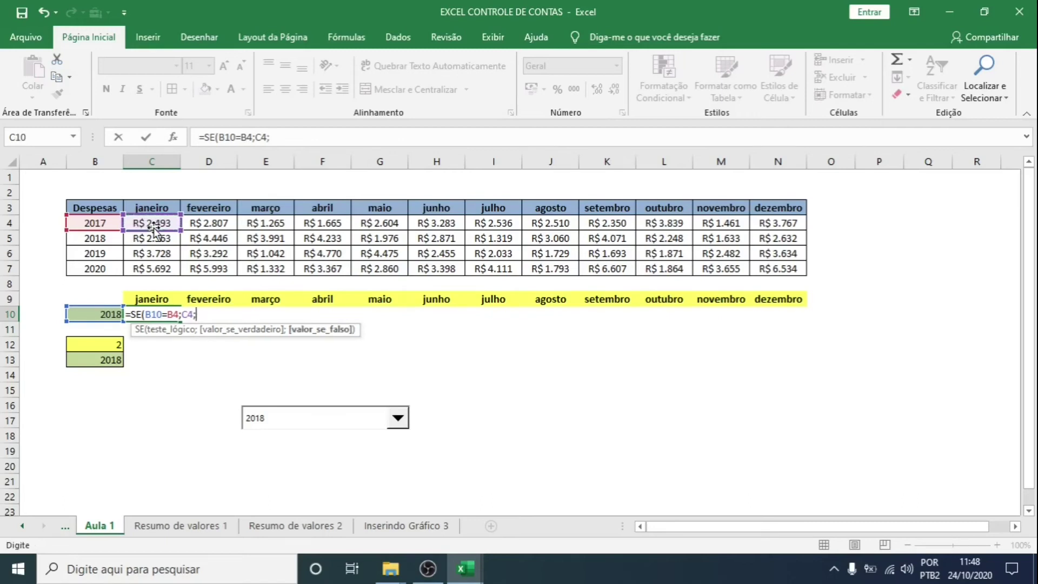
Nest a second condition in the C10 formula that returns C5 when B10 equals B5: SE(B10=B5;C5
text(SE)
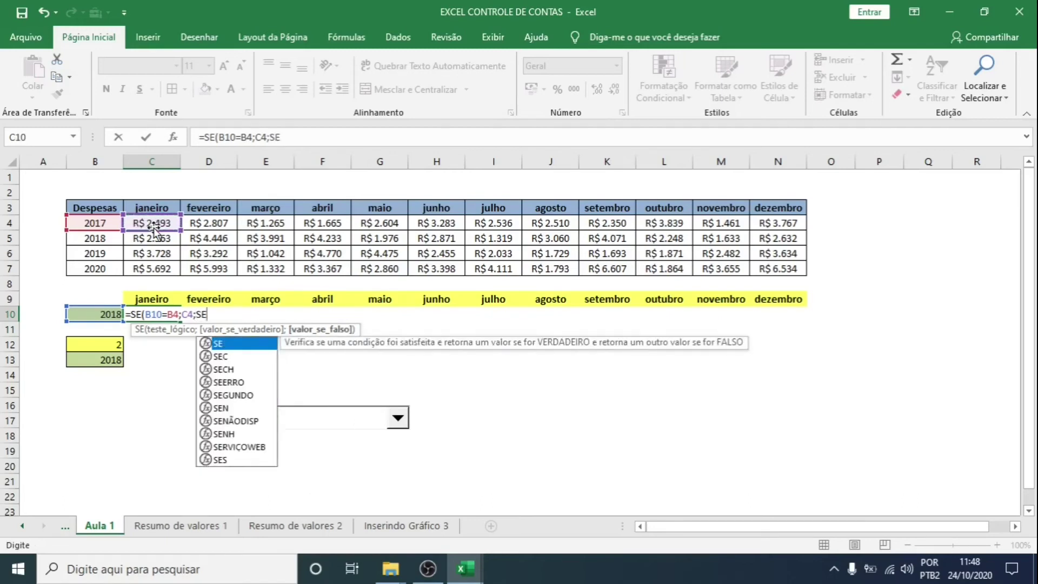
text(()
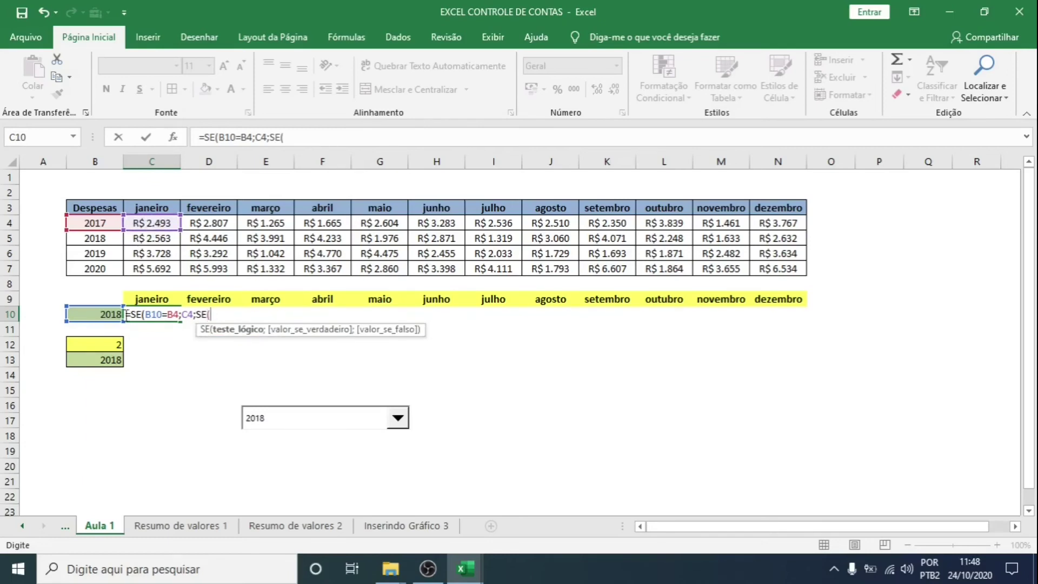
click(96, 315)
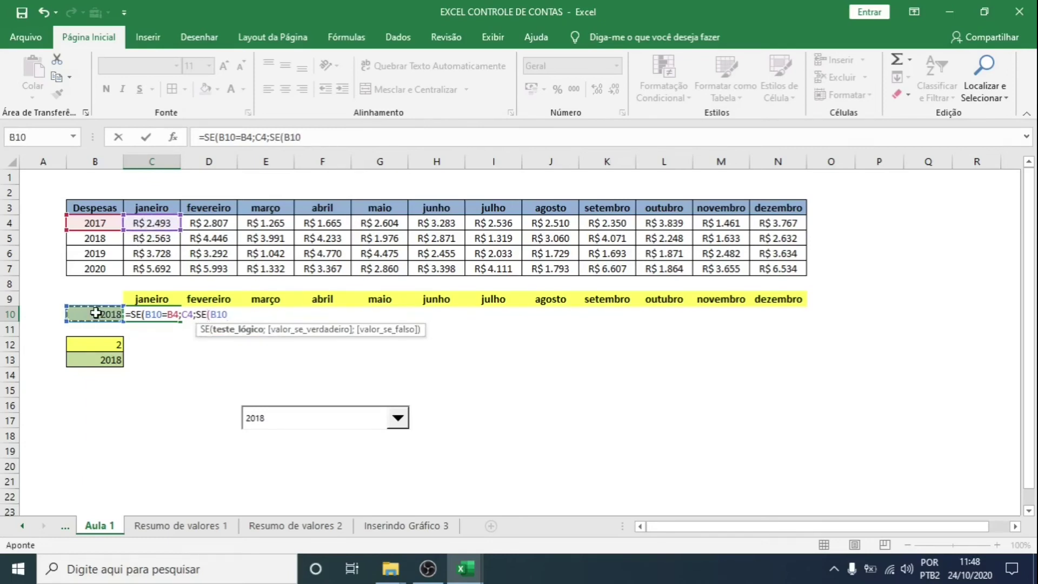
text(=)
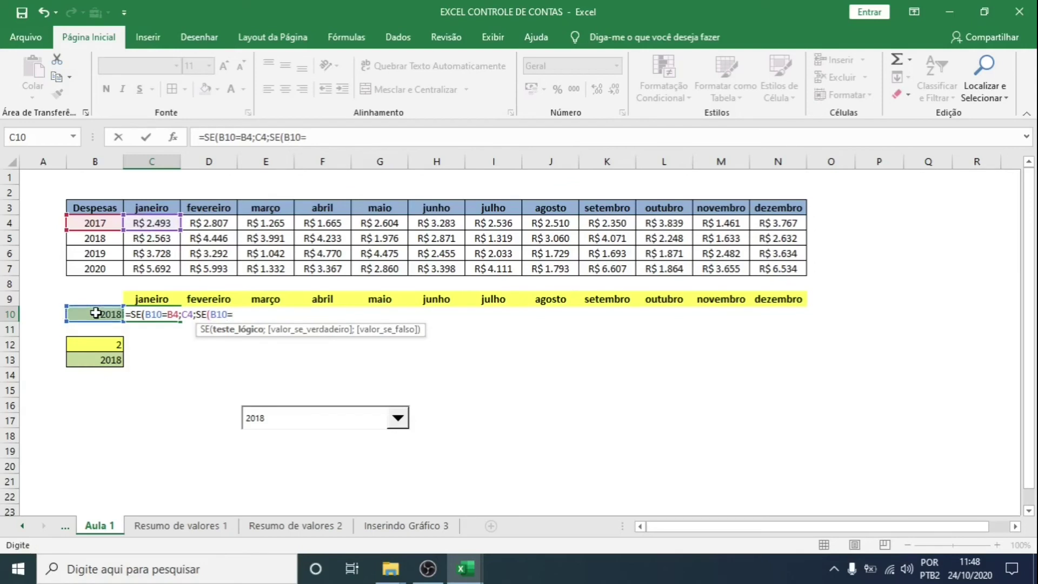
click(80, 239)
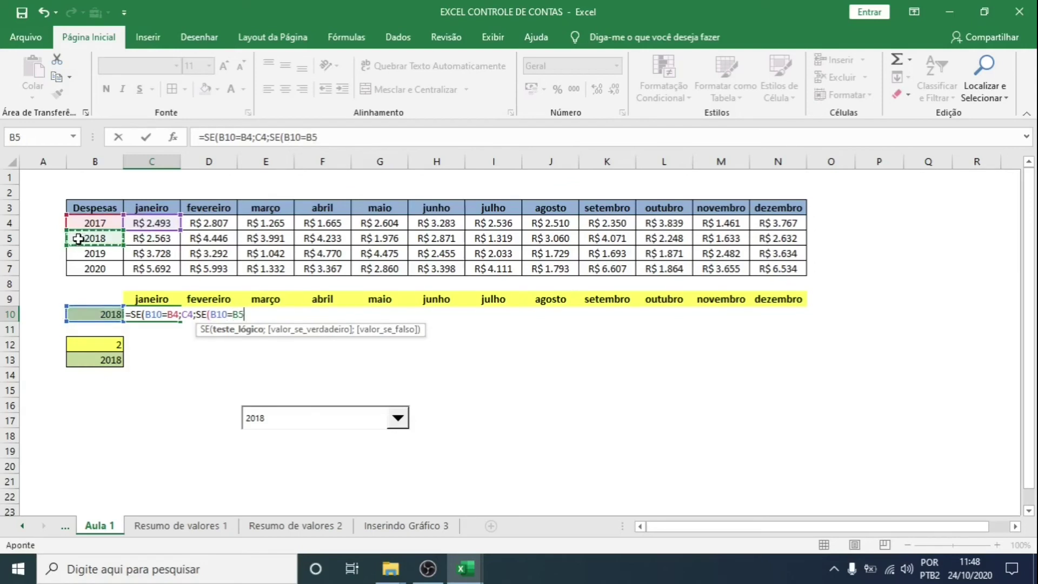
text(;)
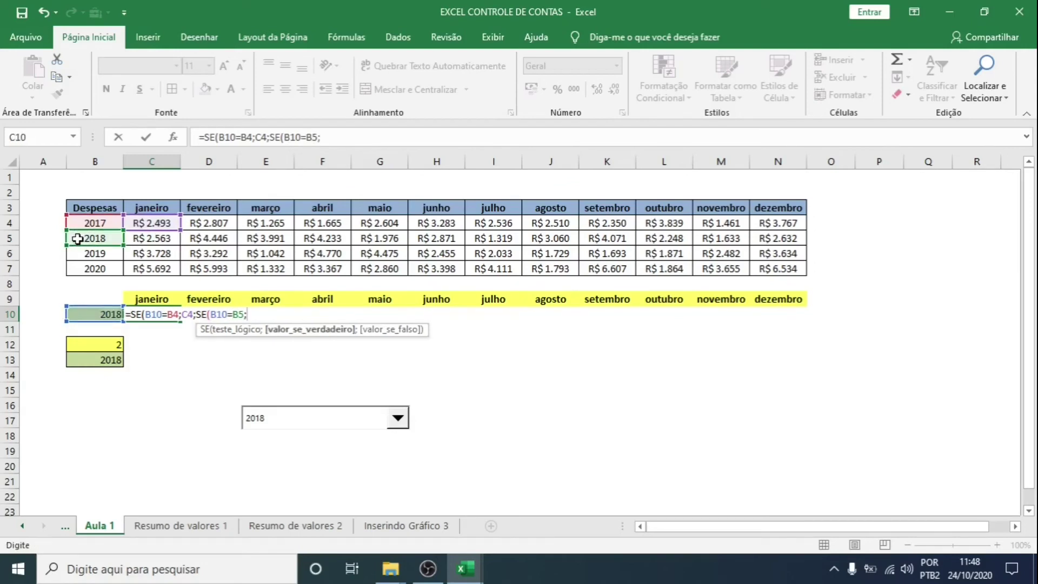
click(153, 242)
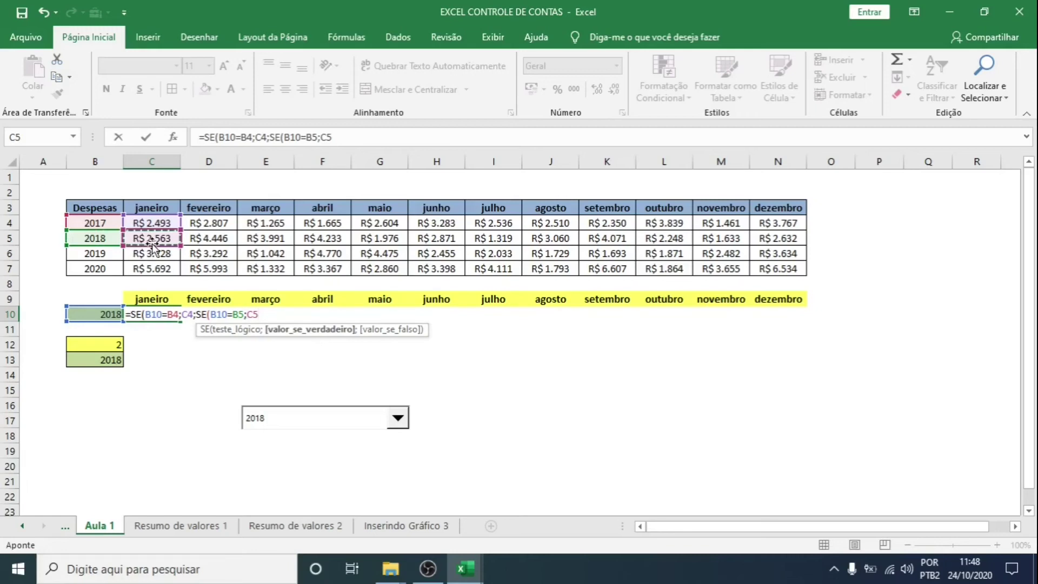
Nest a third condition in the C10 formula that returns C6 when B10 equals B6: SE(B10=B6;C6
text(;SE)
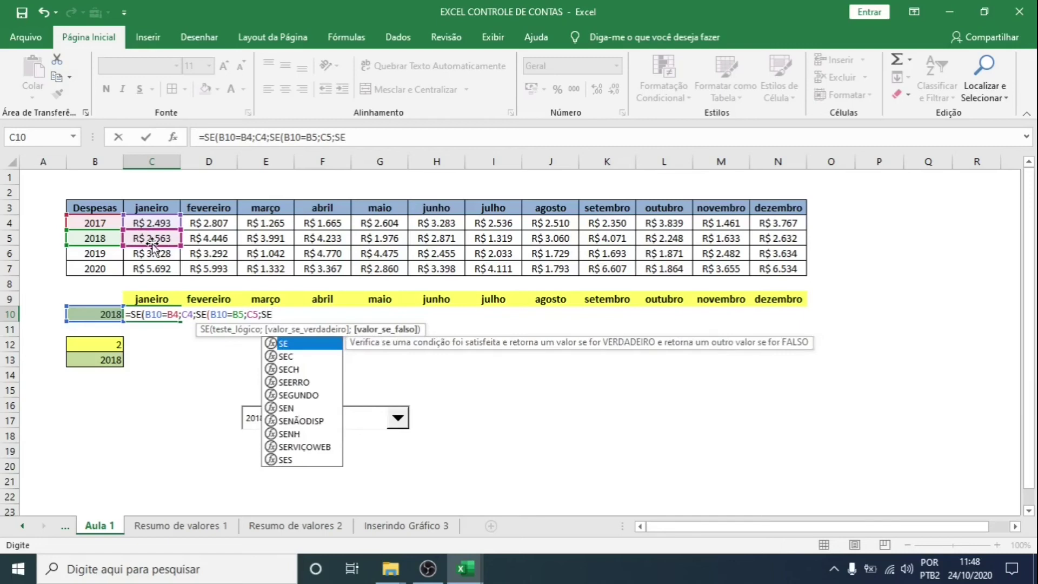
text(()
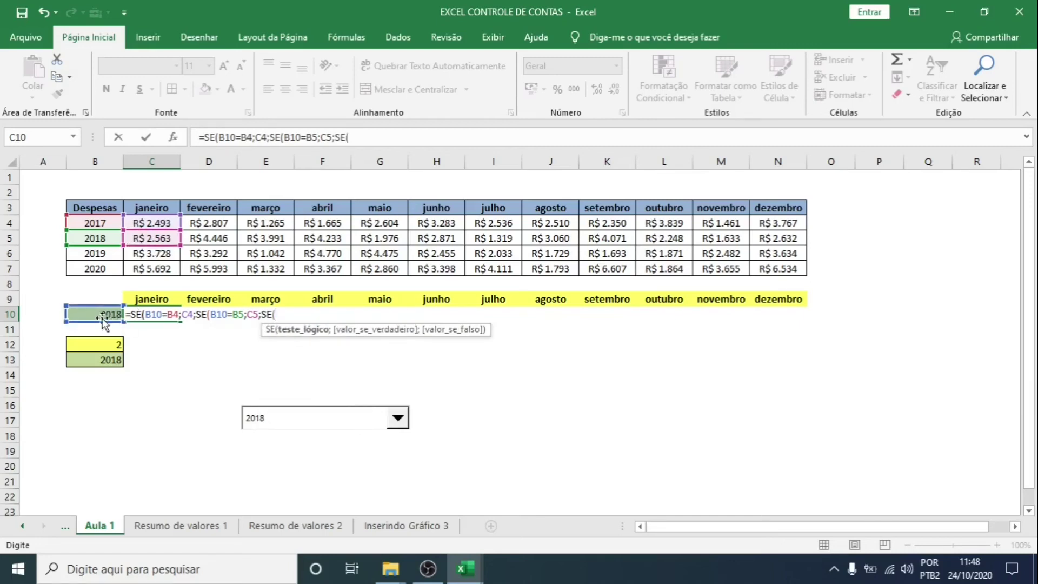
click(101, 256)
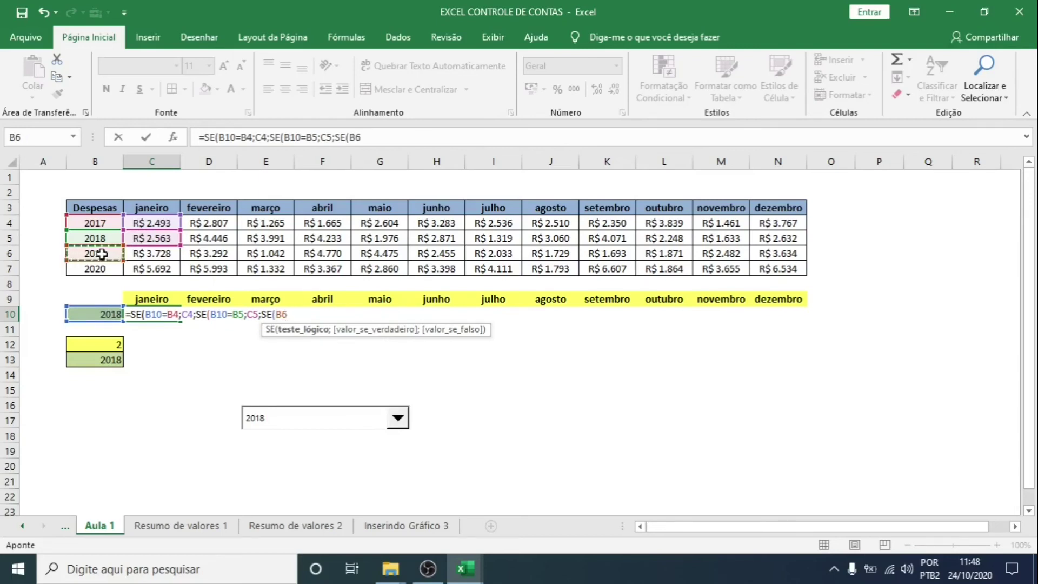
text(;)
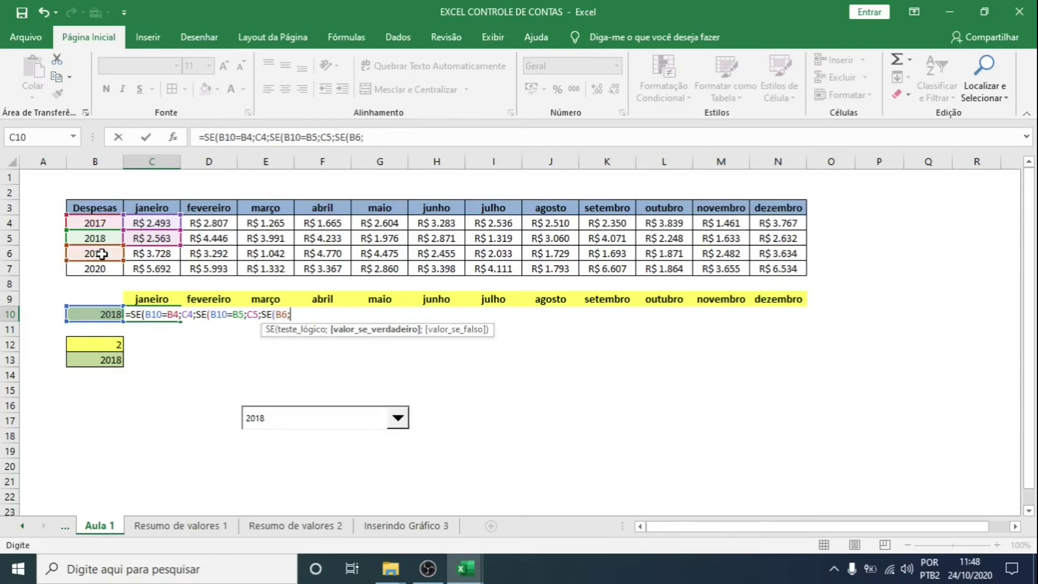
key(BackSpace)
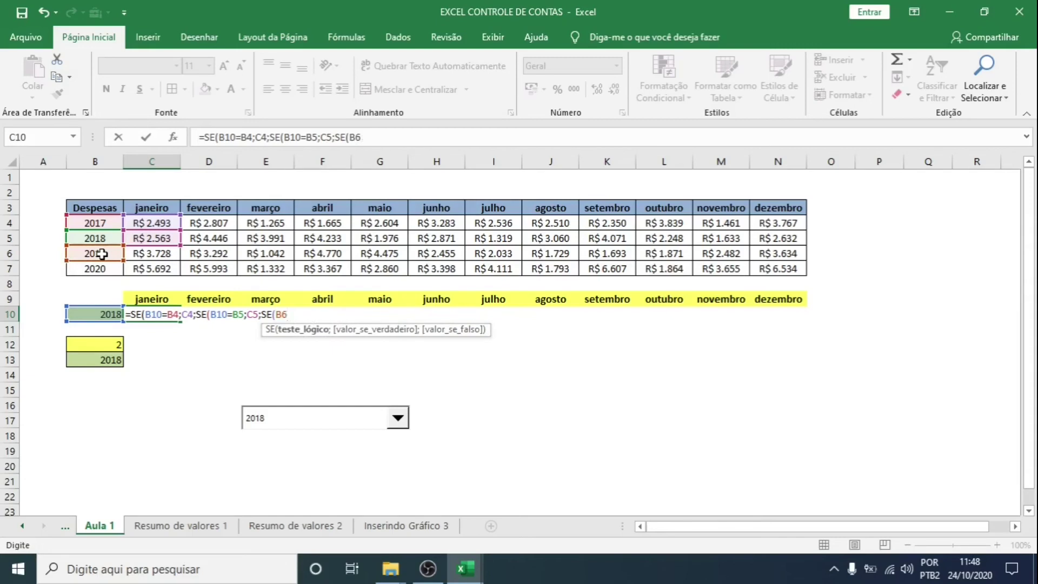
key(BackSpace)
key(BackSpace)
click(85, 315)
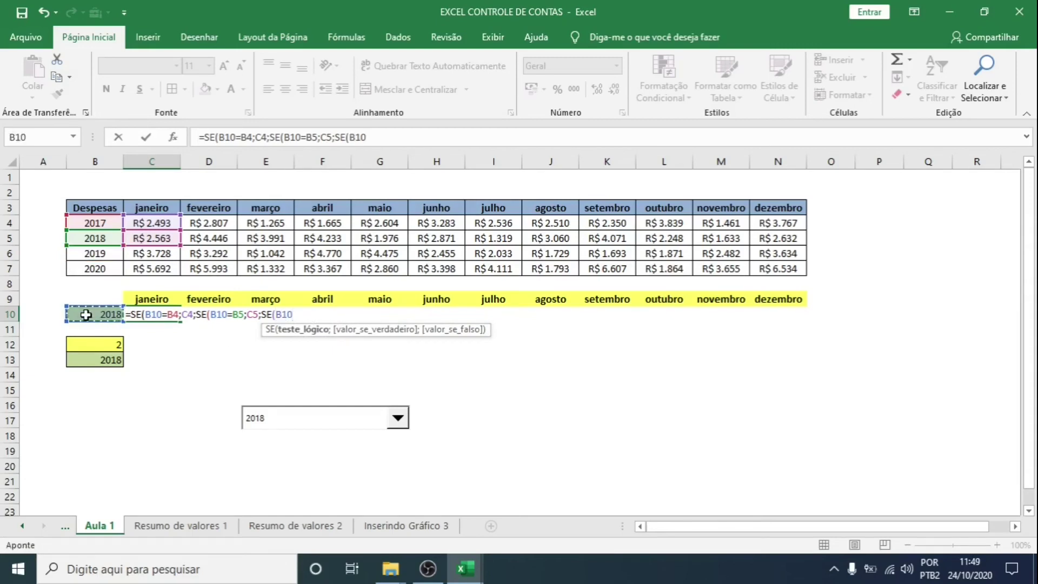
text(=)
click(83, 254)
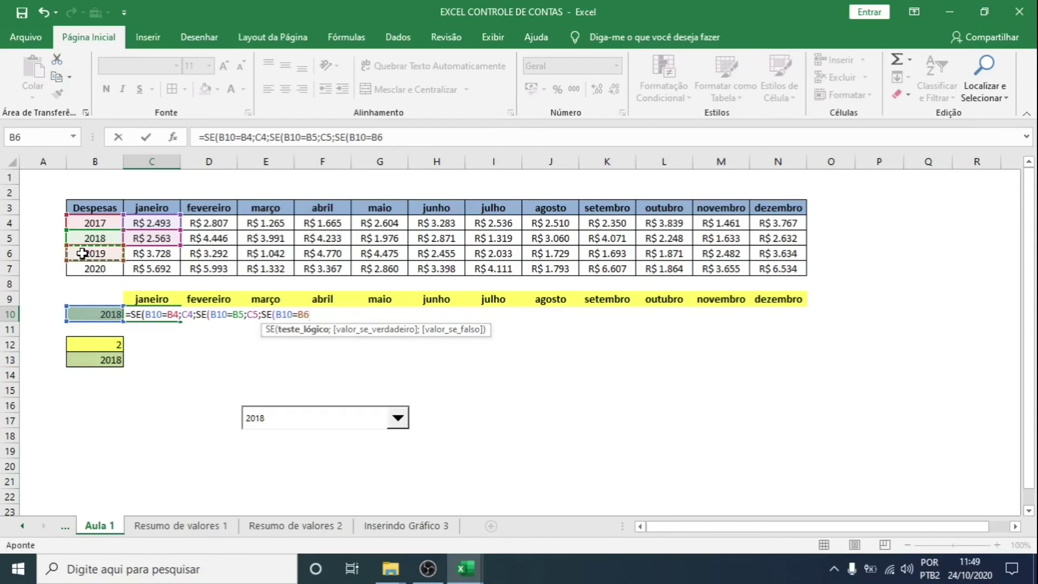
text(;)
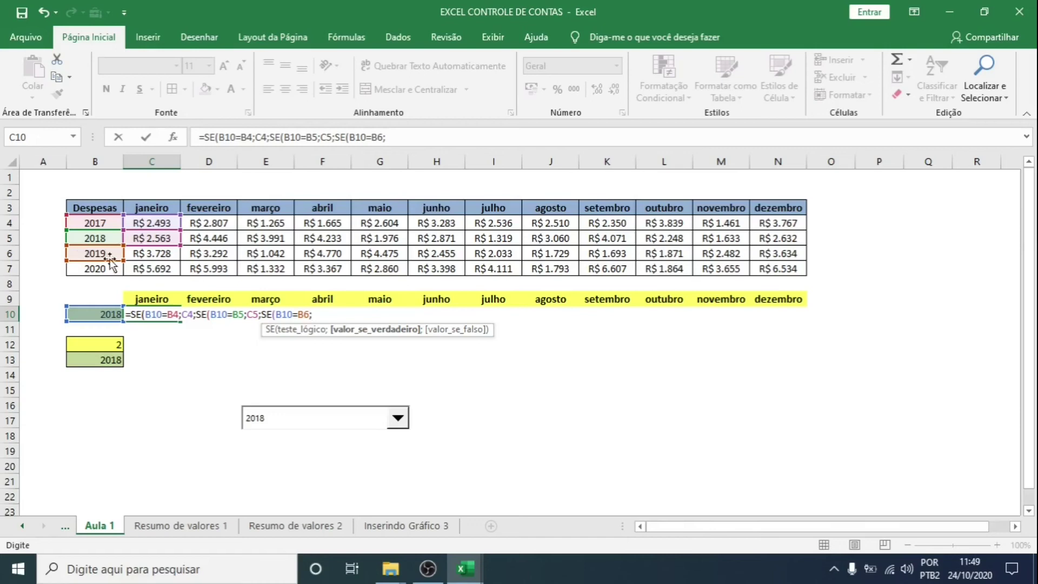
click(140, 253)
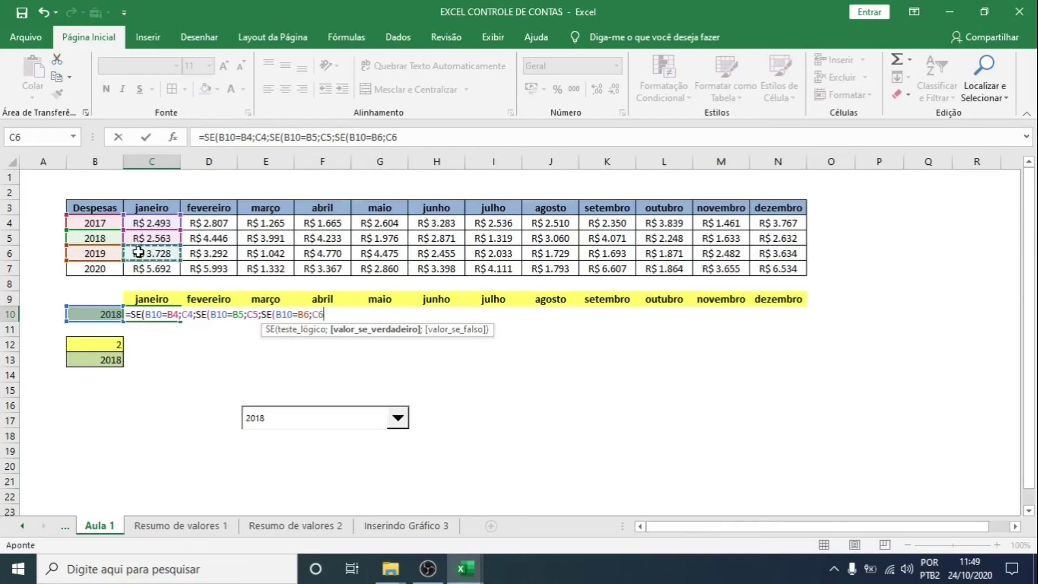
Nest a fourth condition in the C10 formula returning C7 when B10 equals B7, and complete it with the closing parentheses: SE(B10=B7;C7))))
text(;)
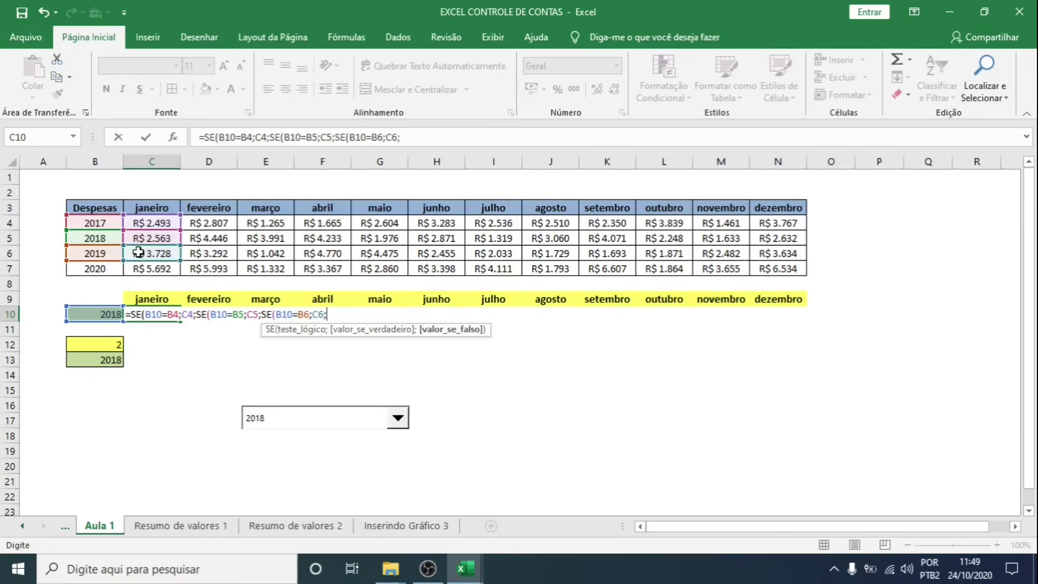
text(SE)
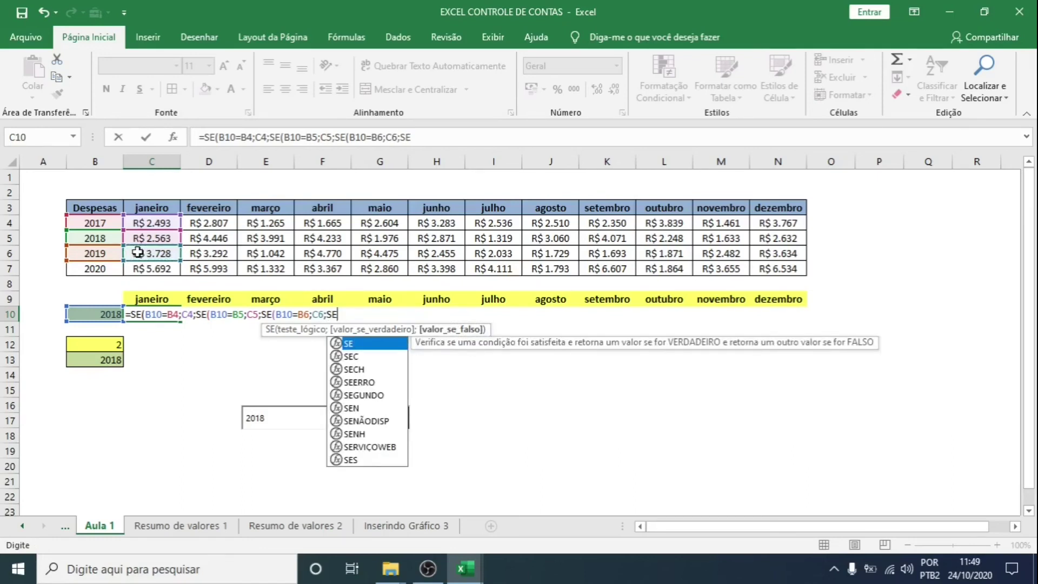
text(()
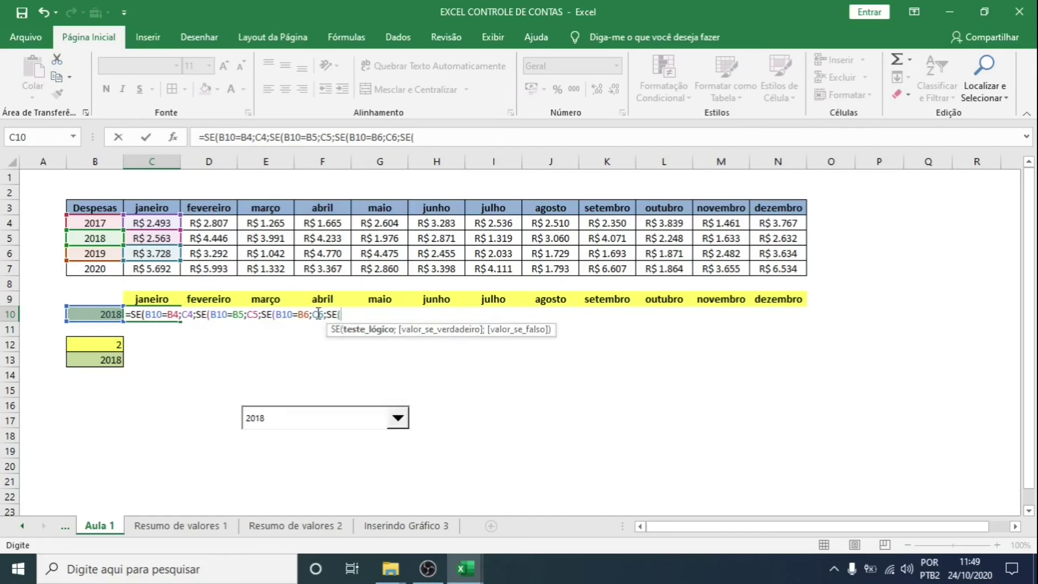
click(97, 312)
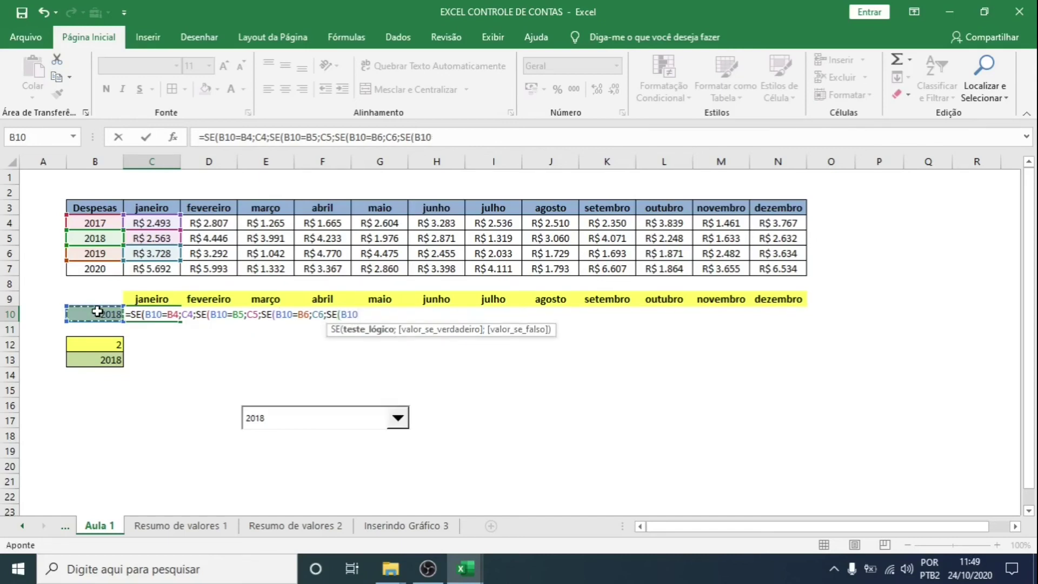
text(=)
click(99, 269)
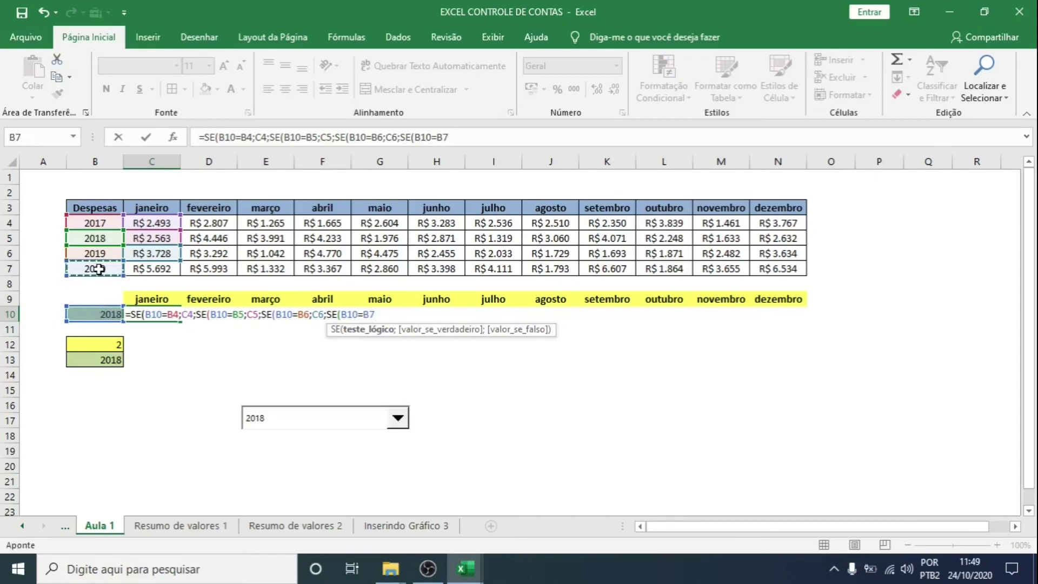
text(;C4;)
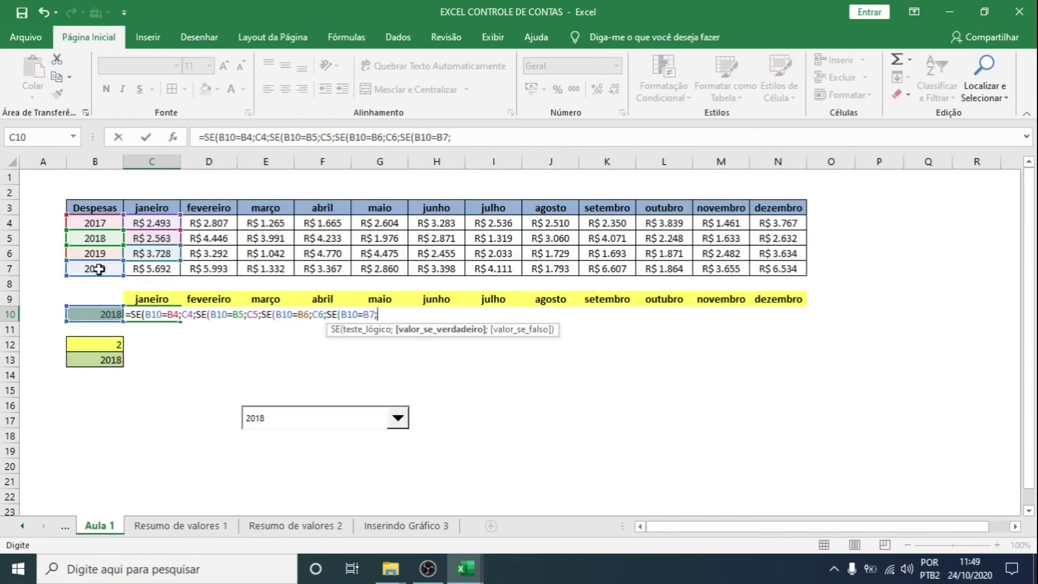
click(155, 270)
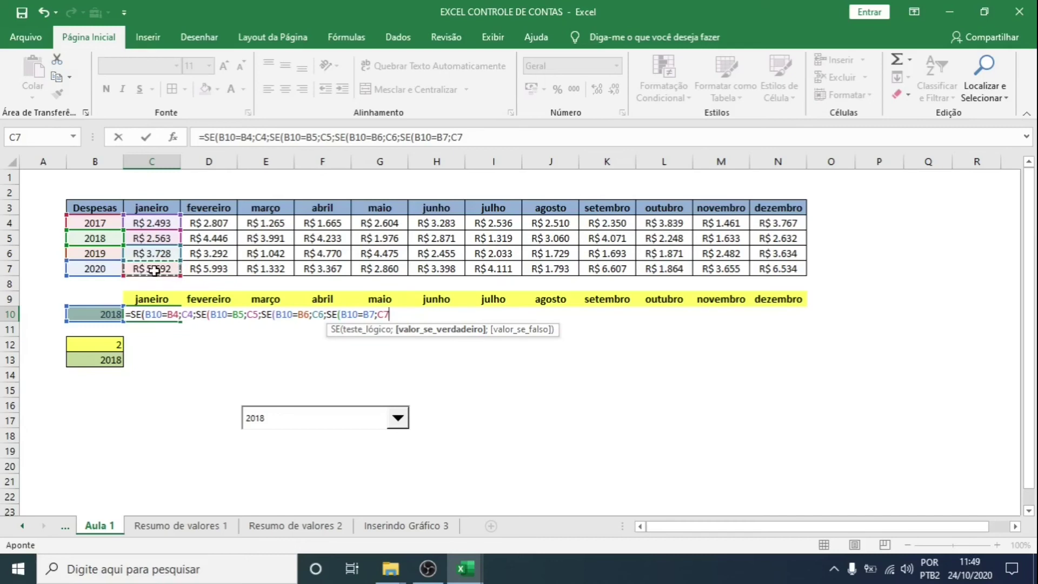
text())
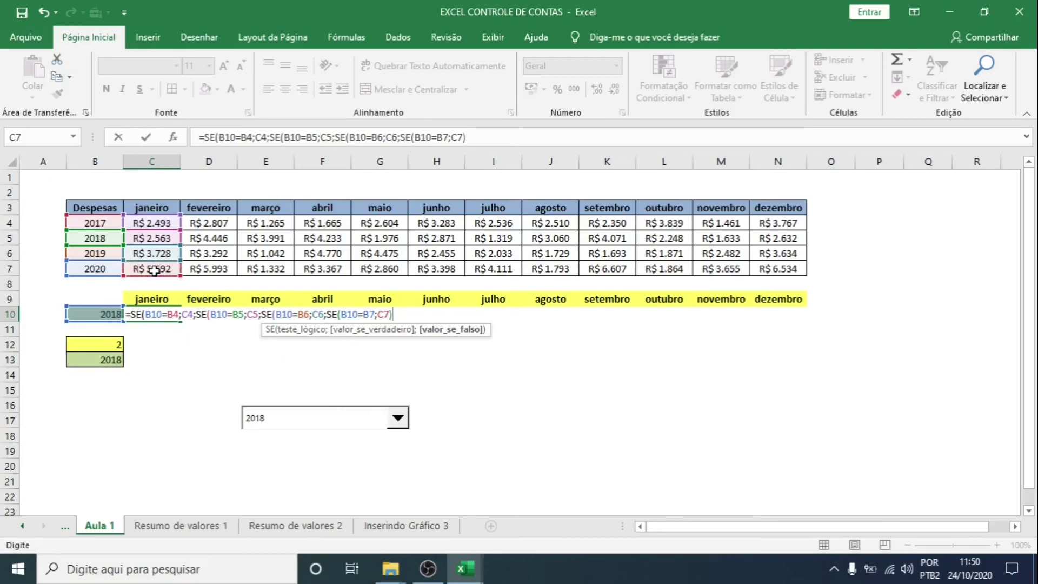
key(Return)
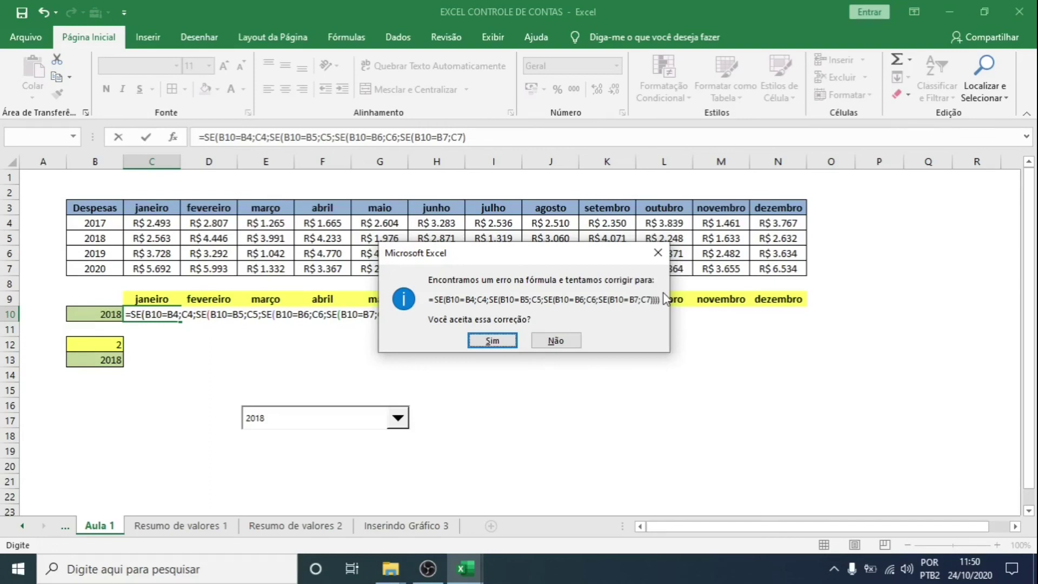
click(476, 339)
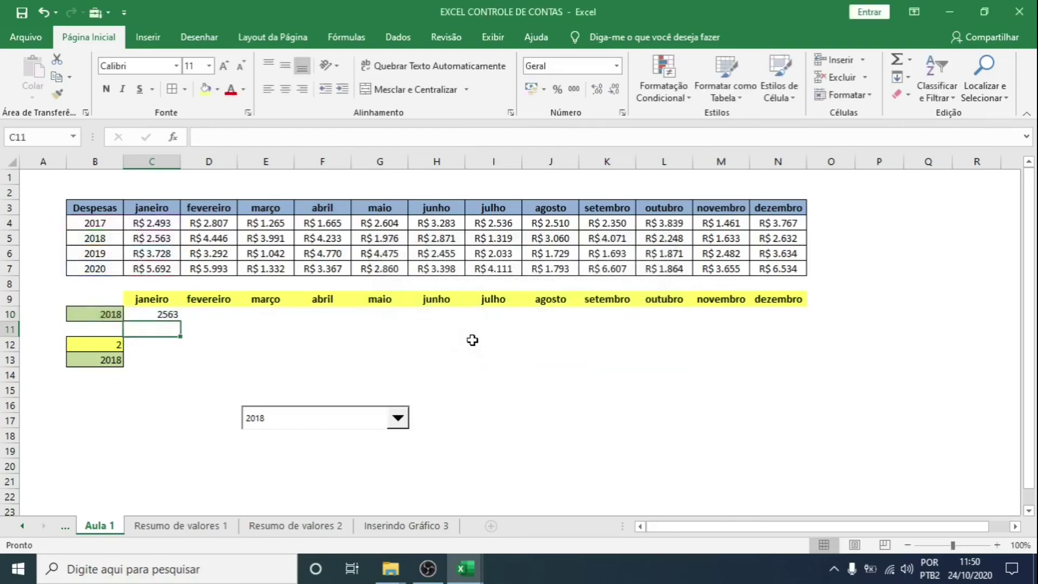
Compare the January result in C10 for the year in B10 with the 2018 January expense in C5
click(153, 315)
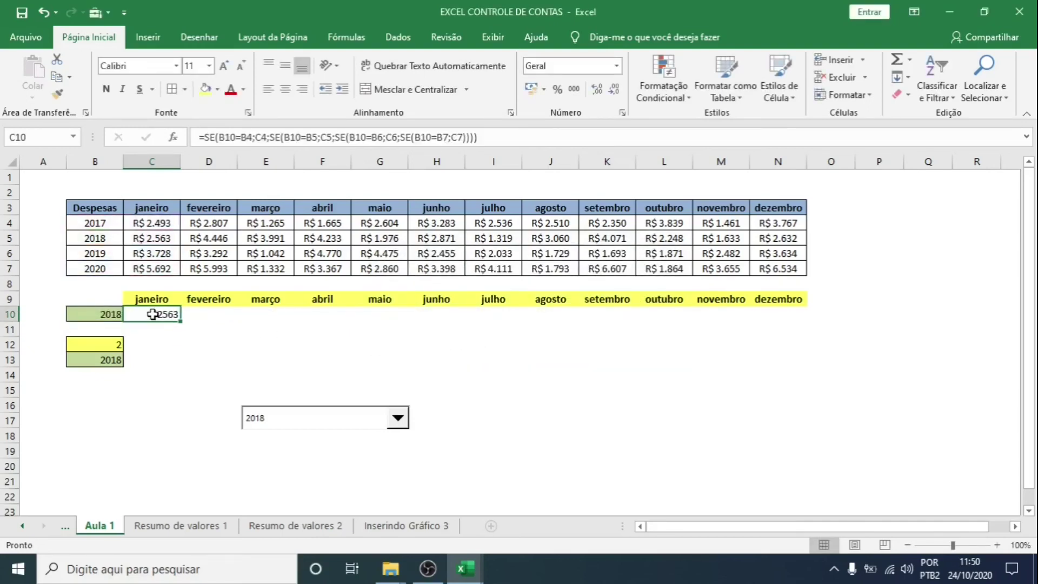
click(109, 314)
click(168, 313)
click(99, 235)
click(158, 239)
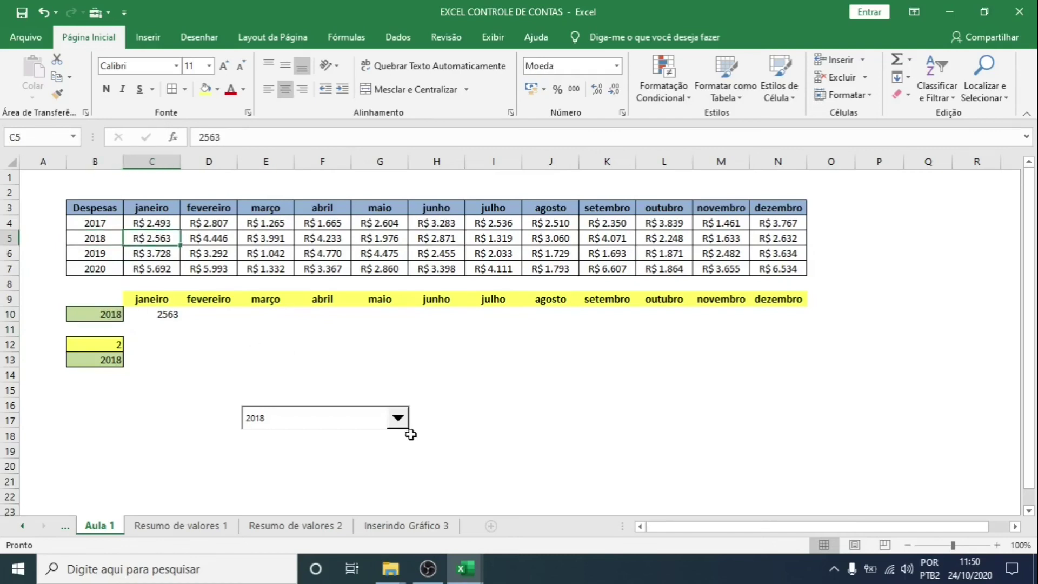
Test the year selector with 2017 and 2018, checking B13, B10 and C10 against the January expenses
click(399, 418)
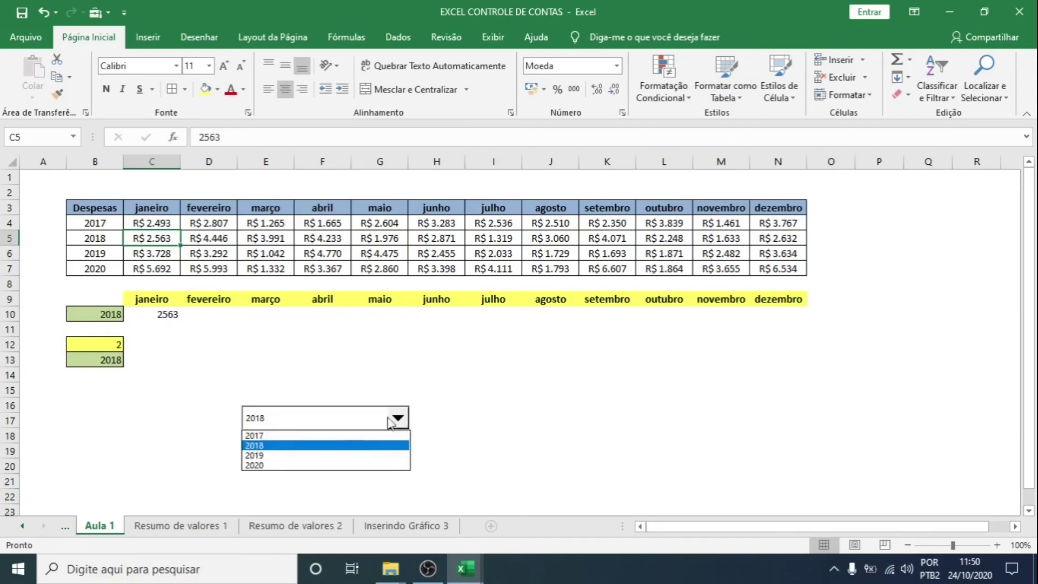
click(270, 436)
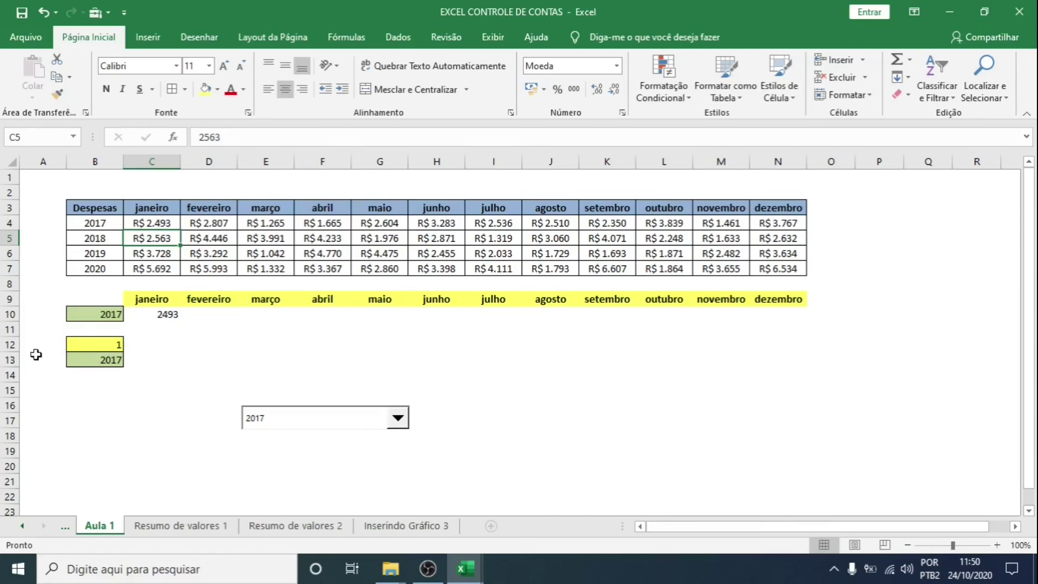
click(98, 361)
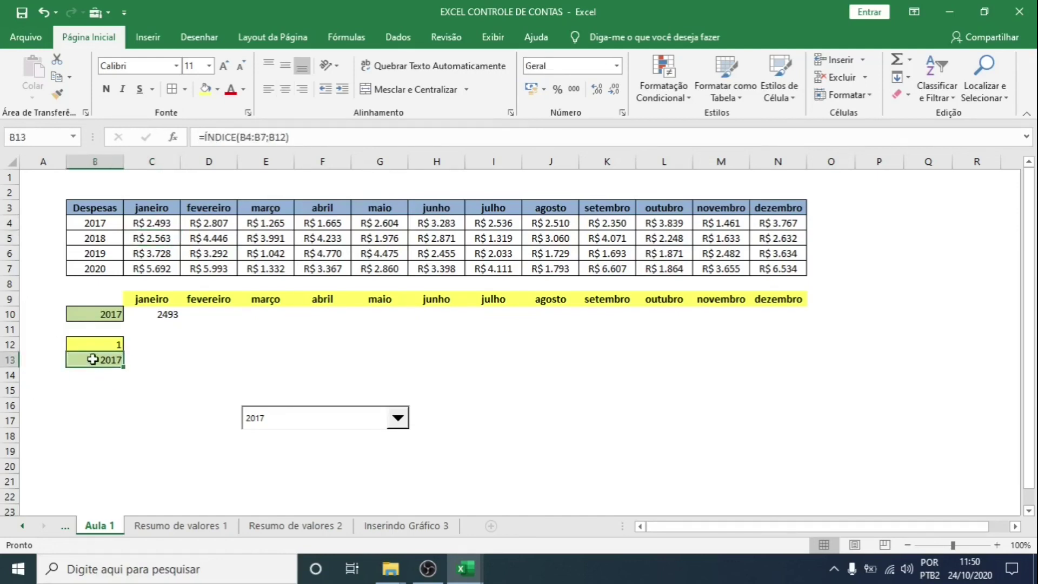
click(107, 310)
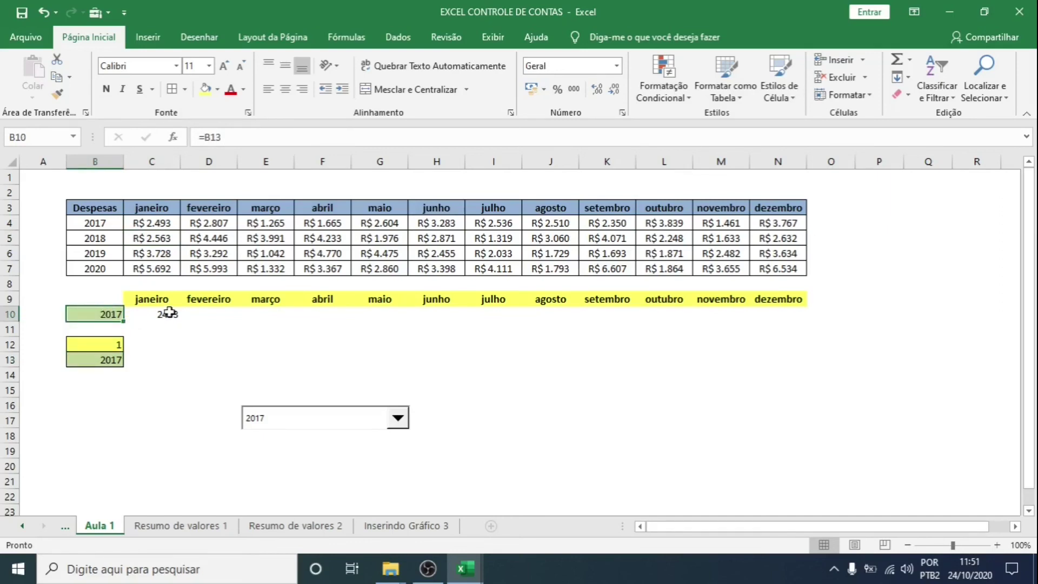
click(150, 317)
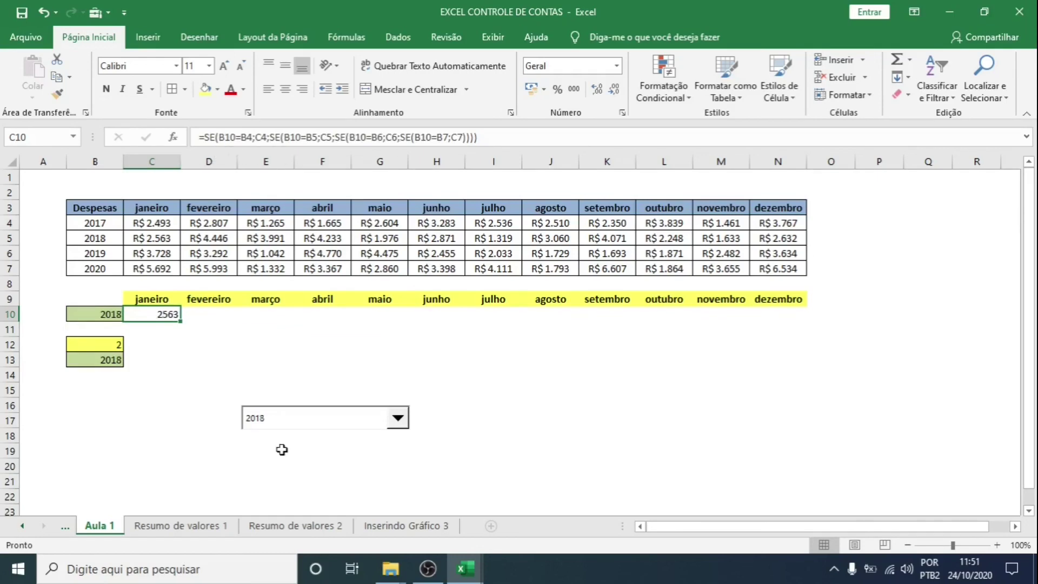
click(85, 319)
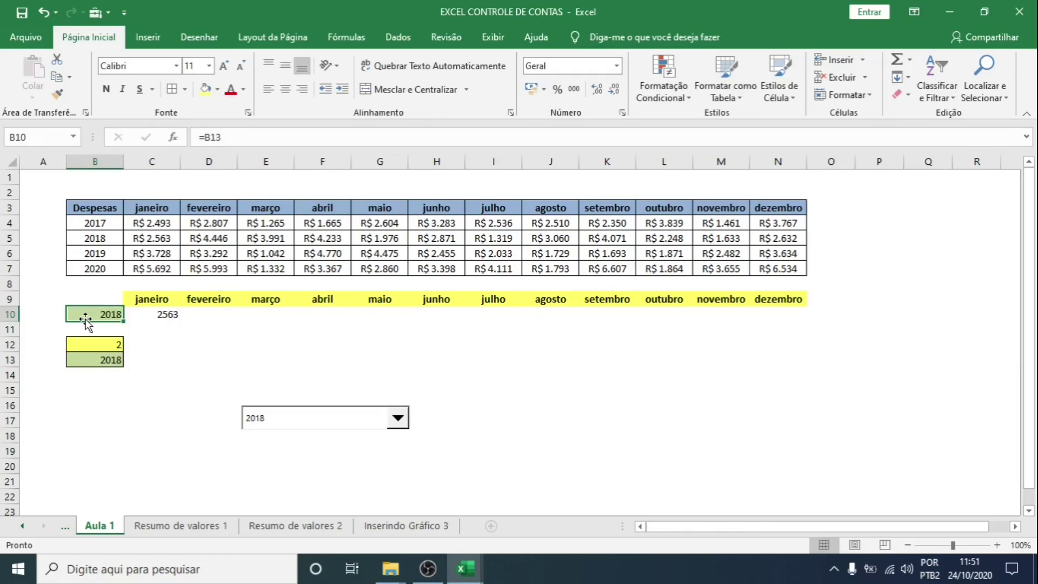
click(158, 314)
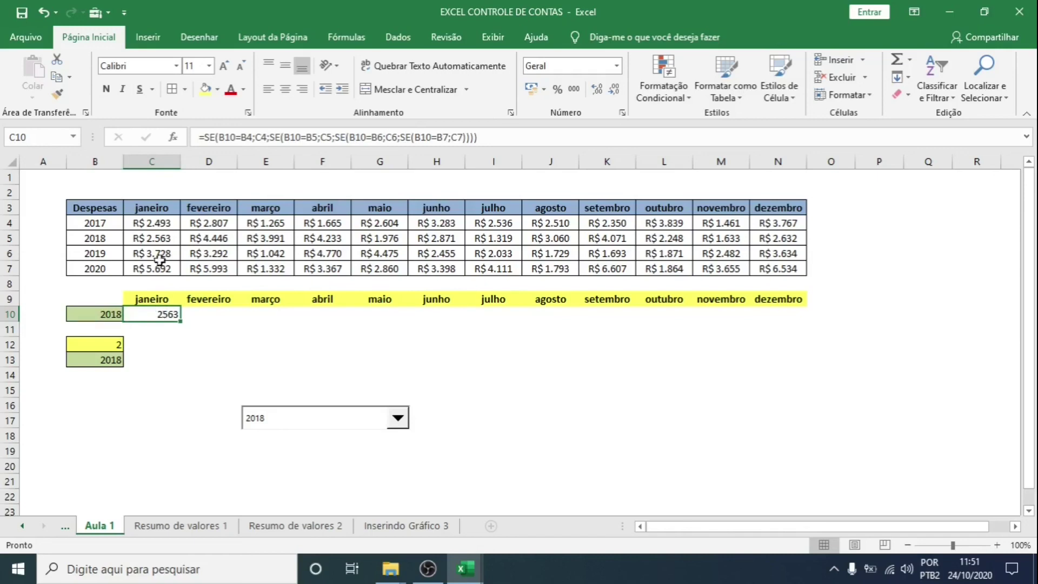
click(161, 238)
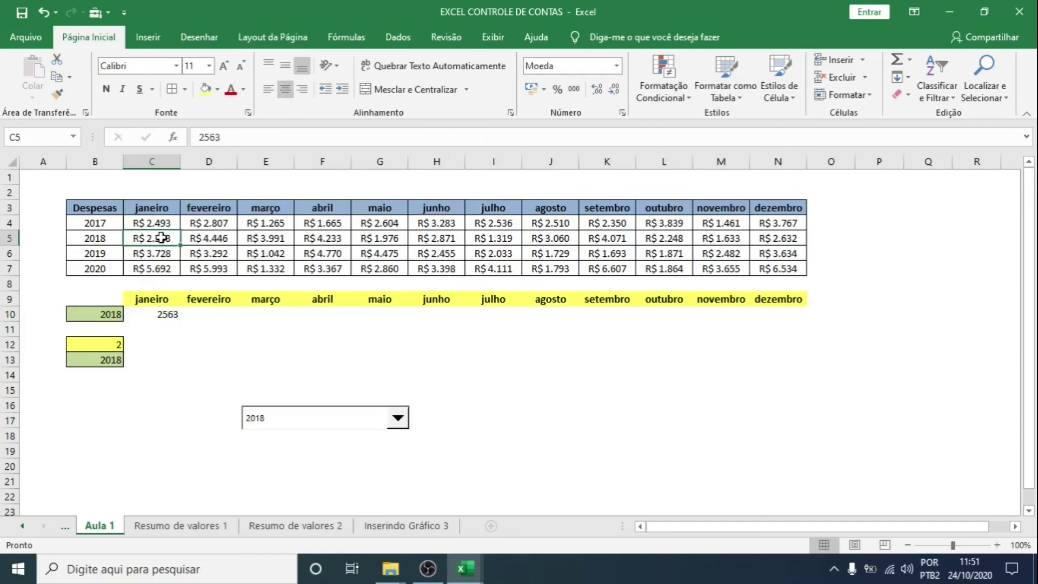
Format C10 as Moeda and fill its formula across row 10 through December in N10
click(155, 315)
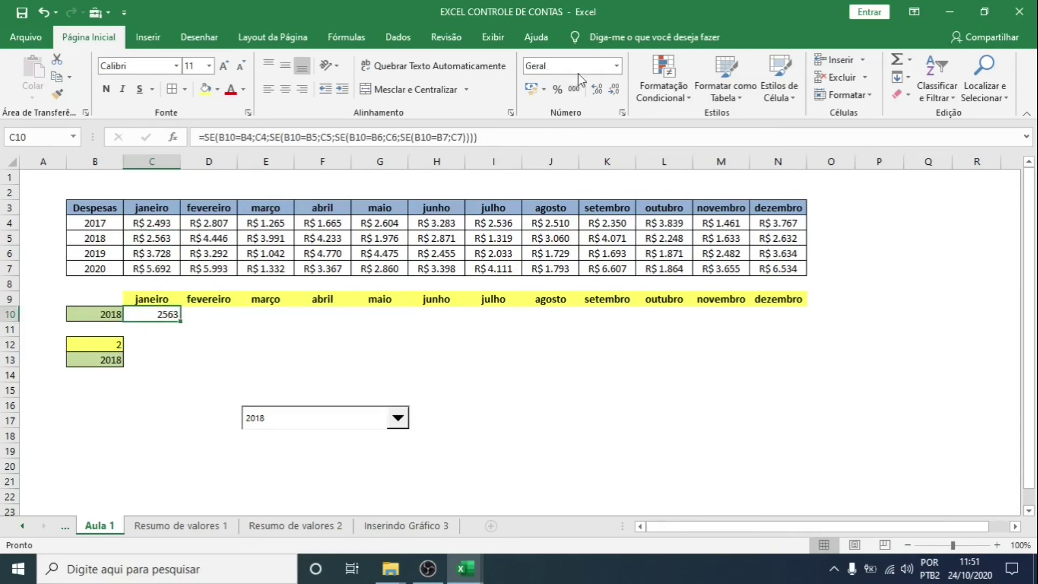
click(615, 67)
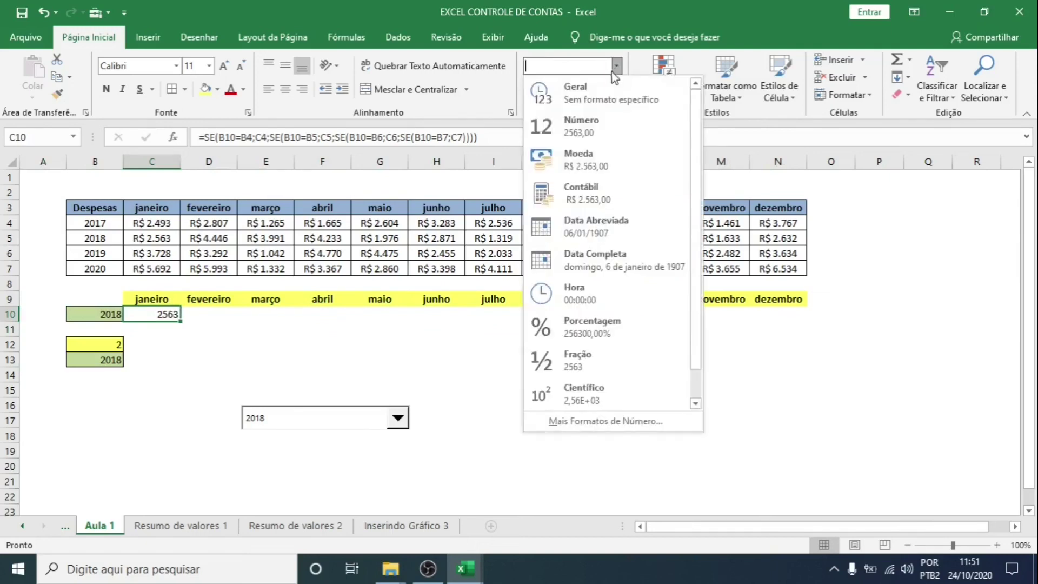
click(574, 158)
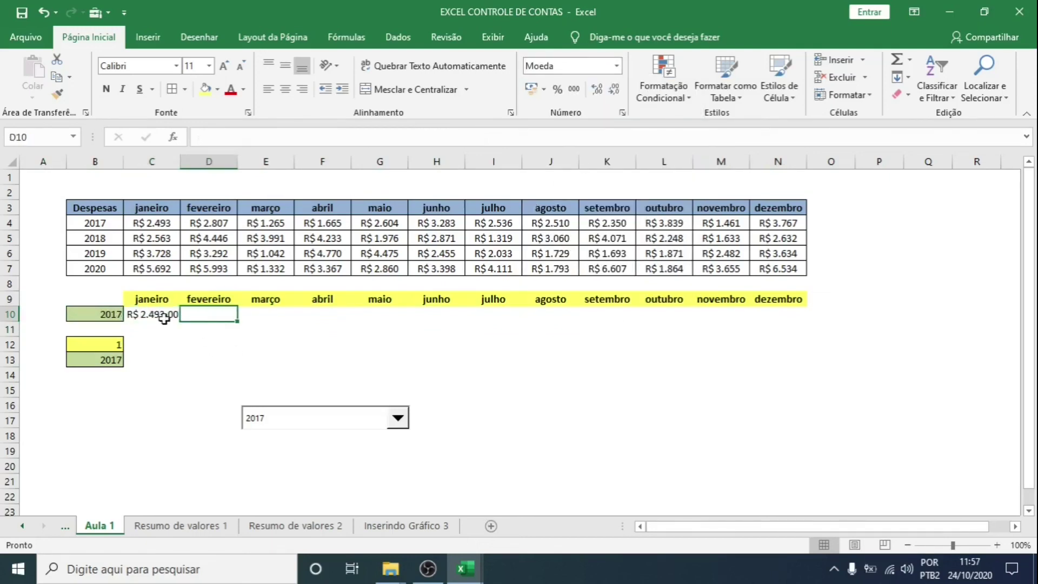
click(161, 319)
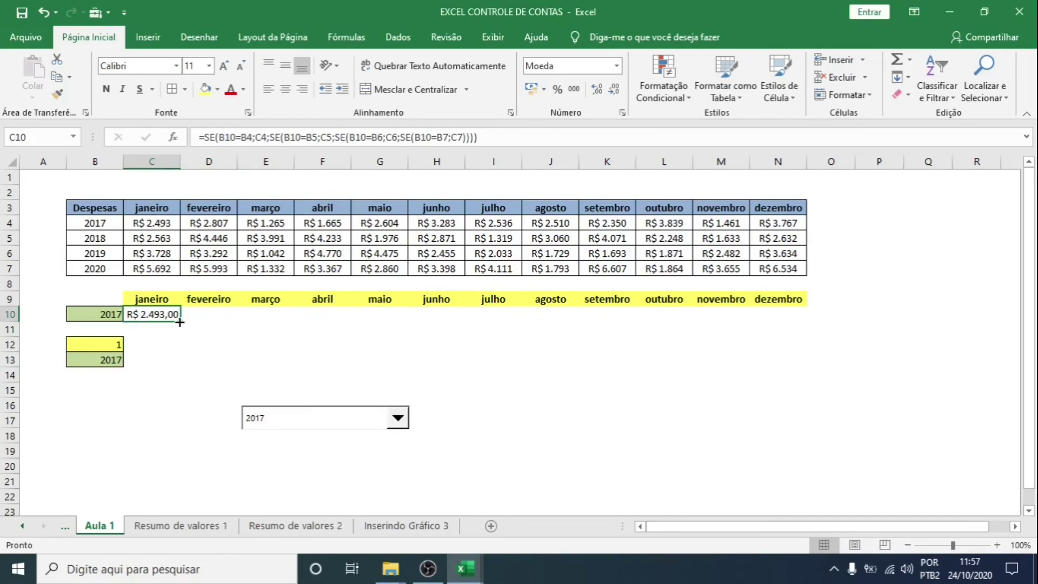
drag(179, 322, 787, 314)
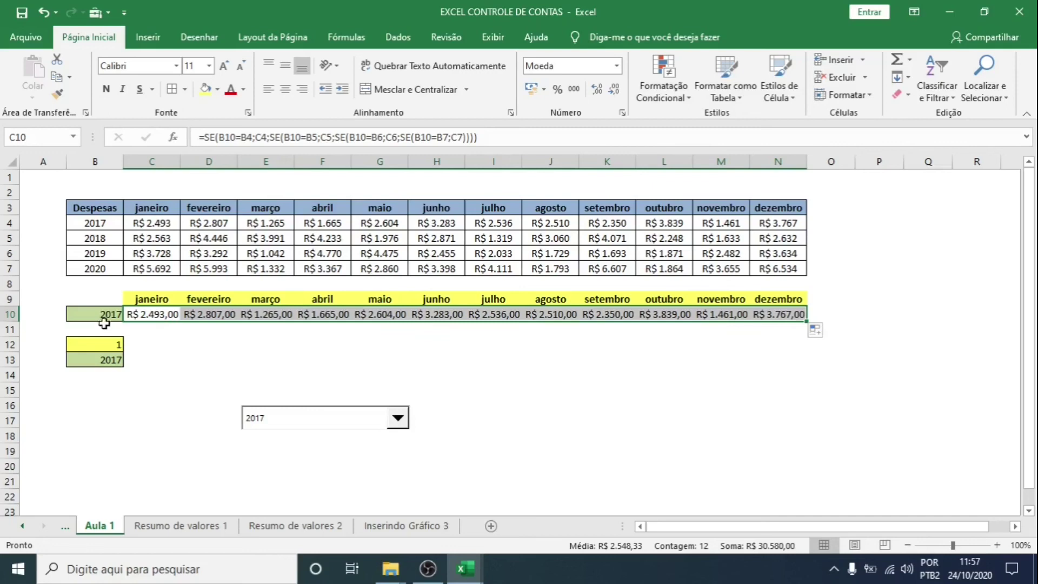
Inspect the year link in B10 and the January to April formulas in C10:F10
click(87, 314)
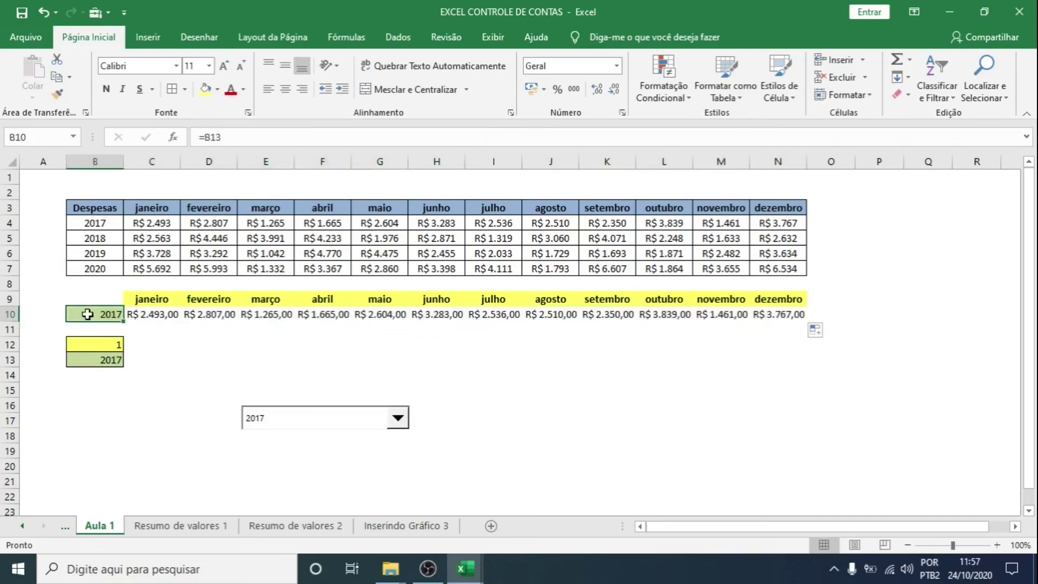
click(147, 315)
click(211, 315)
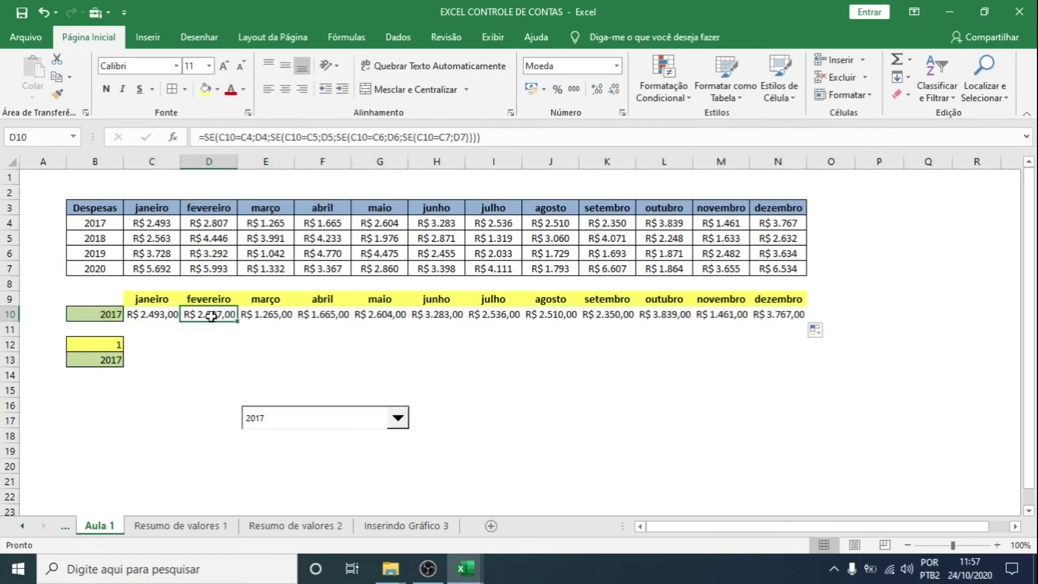
click(284, 315)
click(330, 318)
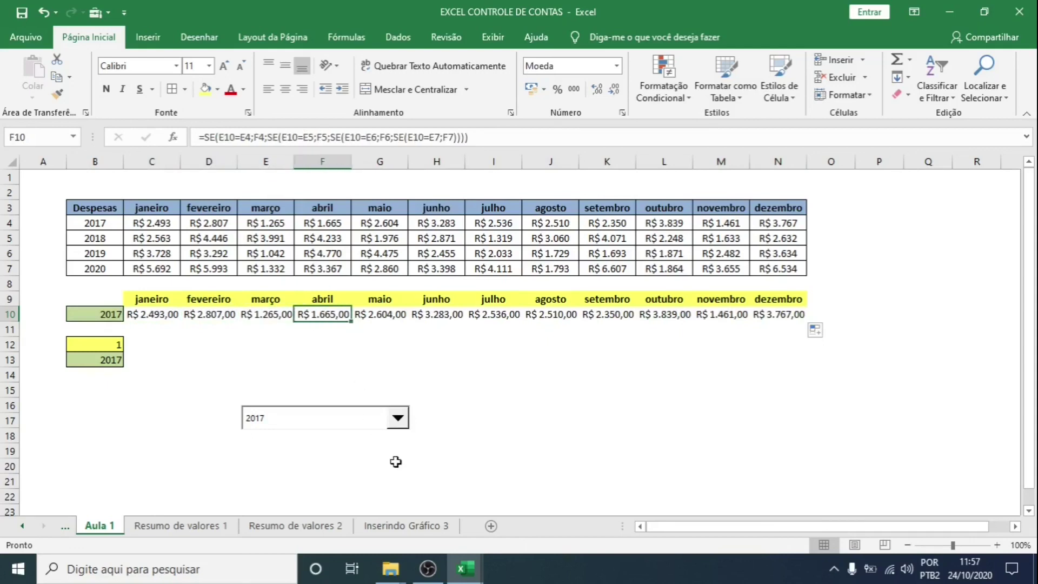
Choose 2020 in the year selector and compare the monthly results in row 10 with the 2020 expenses in row 7
click(400, 425)
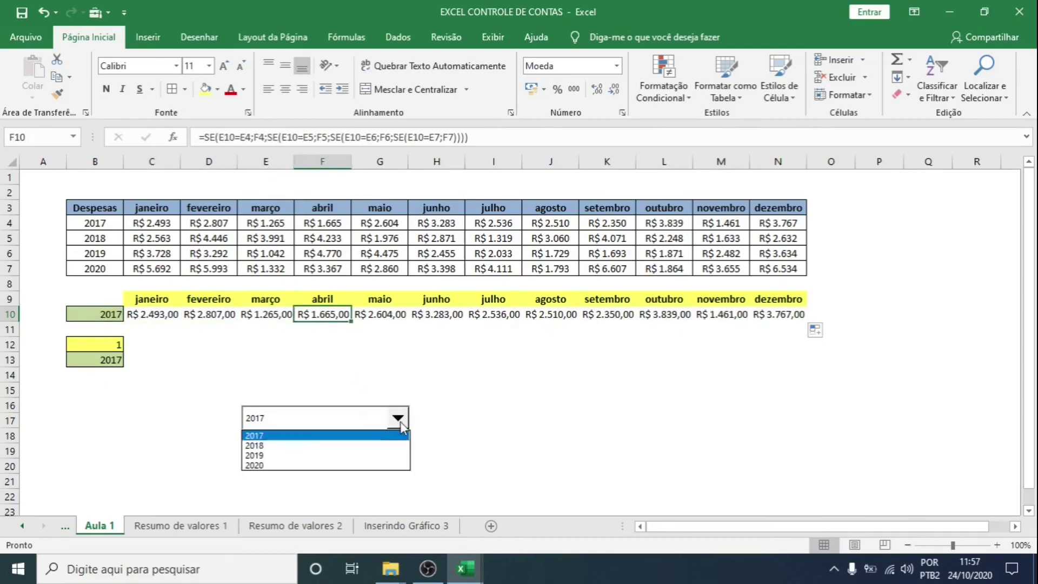
click(284, 465)
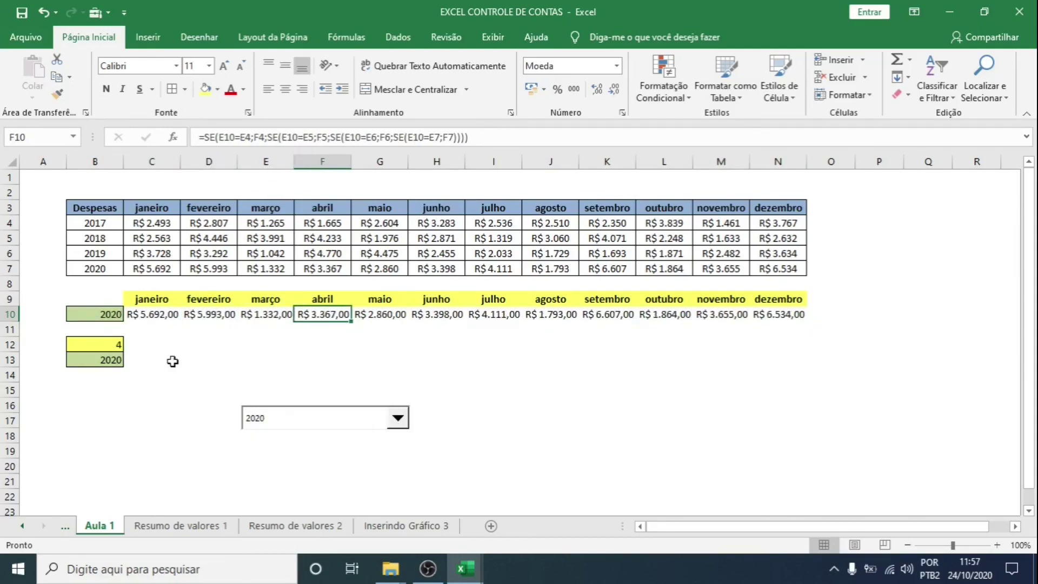
click(132, 269)
click(212, 268)
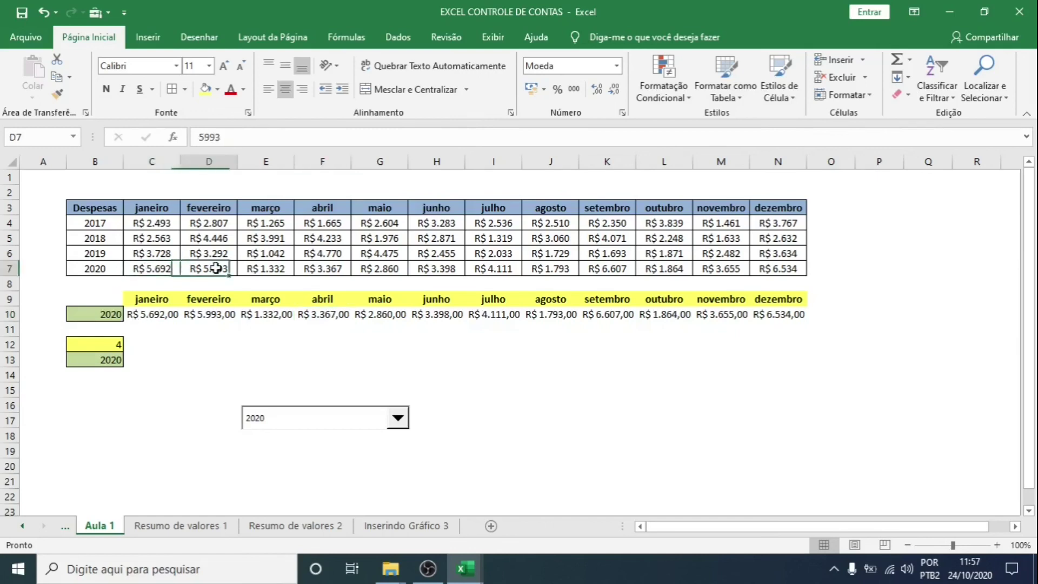
click(210, 316)
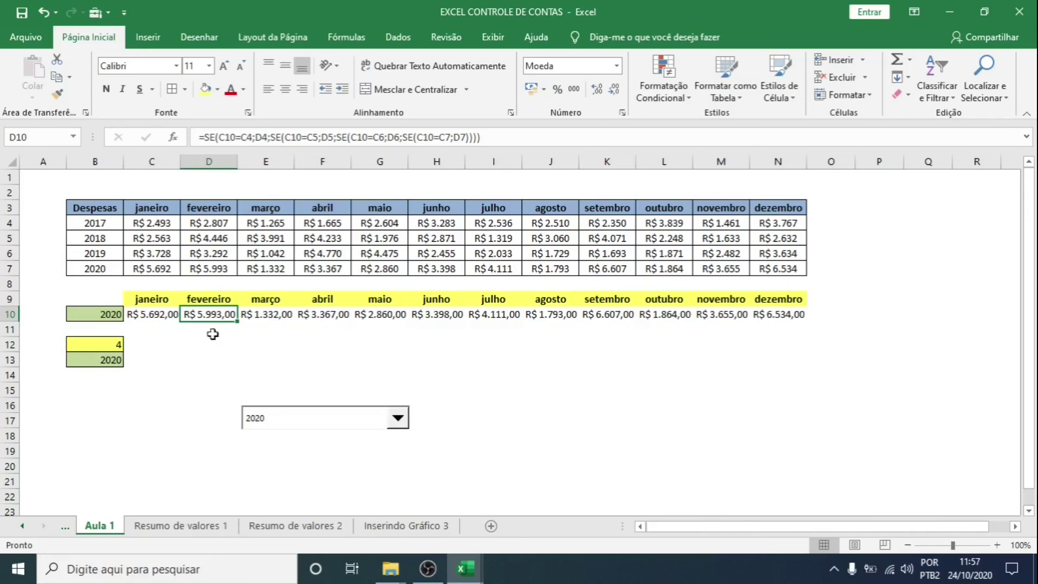
click(277, 317)
click(326, 315)
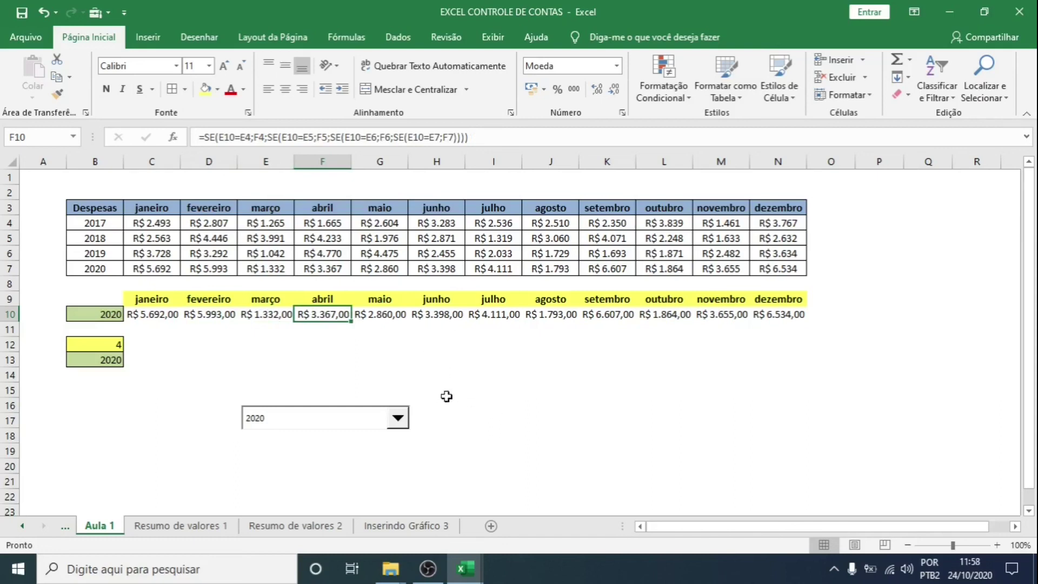
Move the year combo box up beside rows 14 and 15, and relocate the helper cells B12:B13 to B14:B15
drag(320, 443, 238, 396)
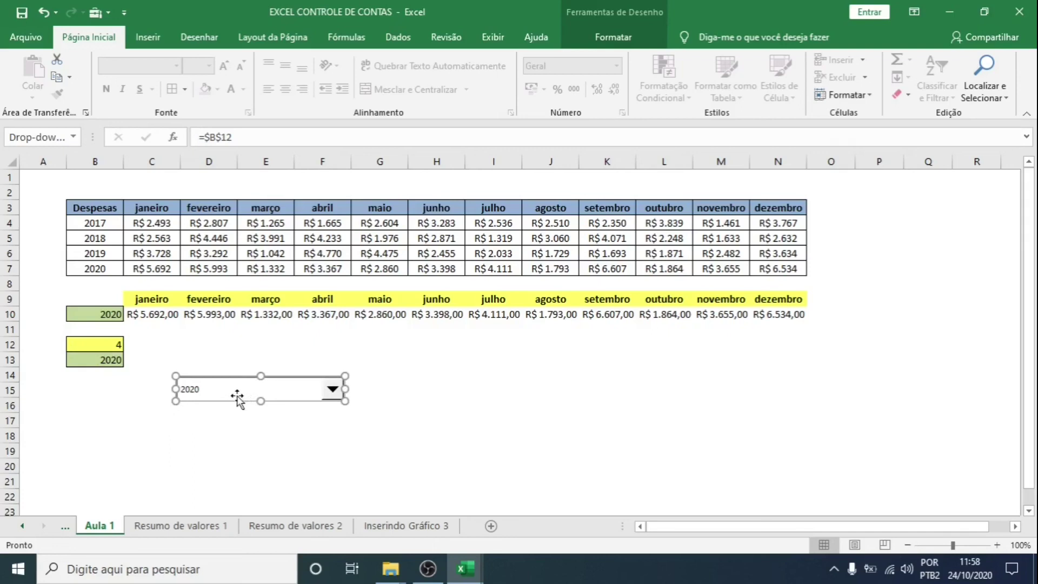
drag(80, 348, 93, 400)
click(113, 432)
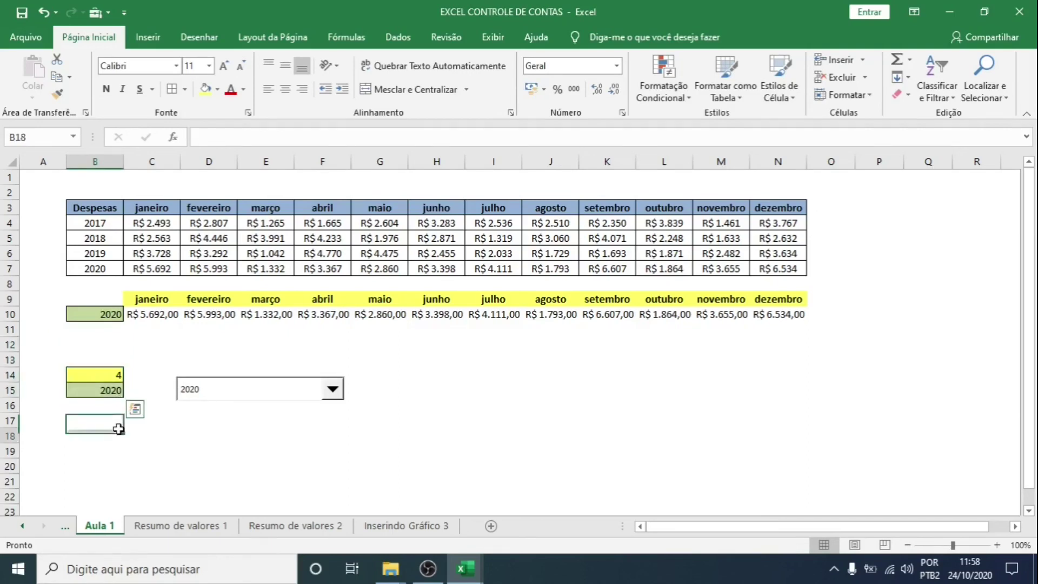
Move the year combo box closer to the helper cells B14:B15, placing it just beside them from column C
click(222, 387)
click(220, 375)
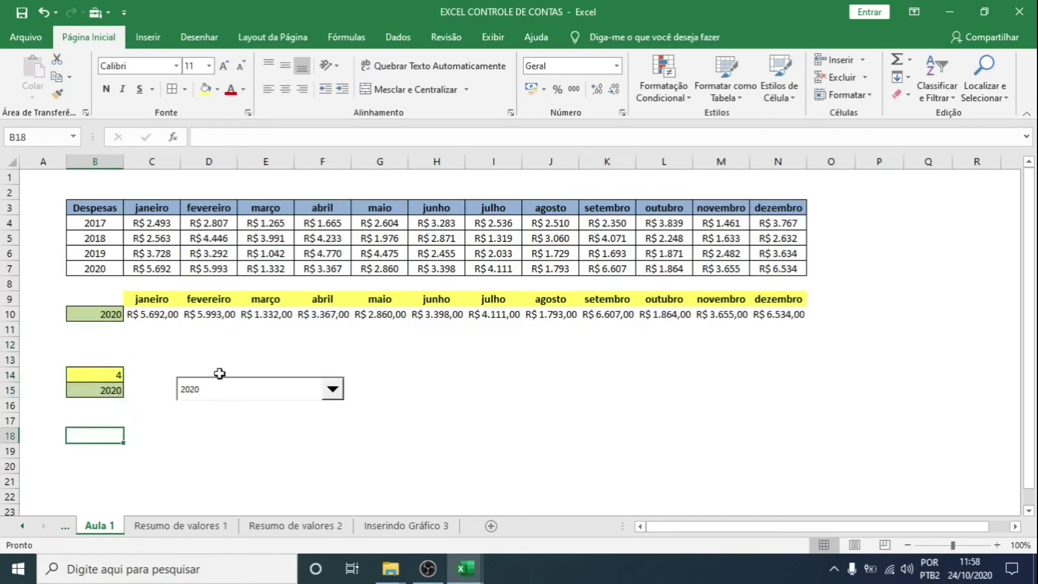
right_click(220, 385)
drag(202, 376, 166, 373)
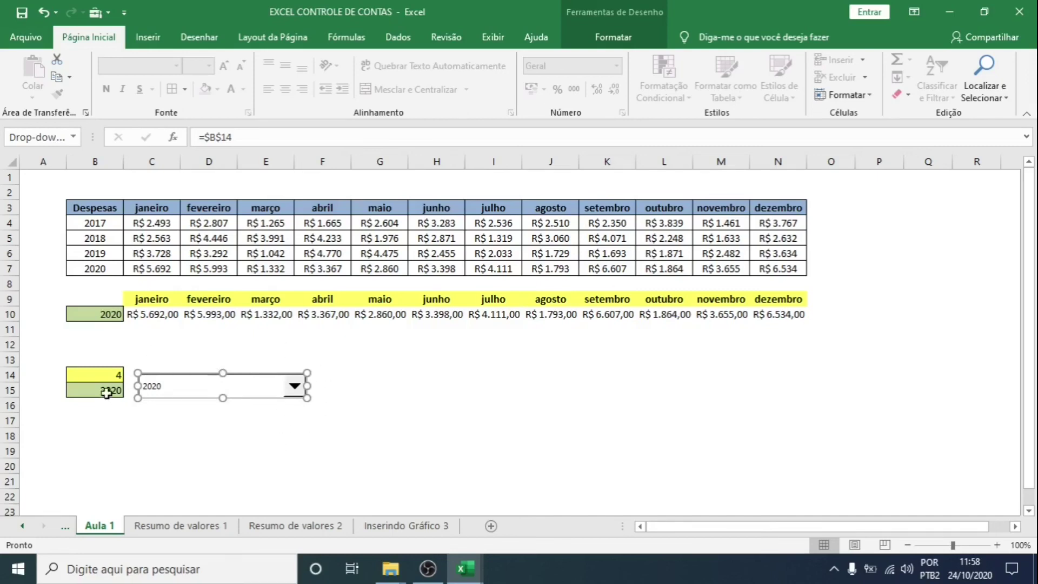
Review the combo box's linked cell B14, the ÍNDICE formula in B15 and the nested SE formula in C10
click(102, 376)
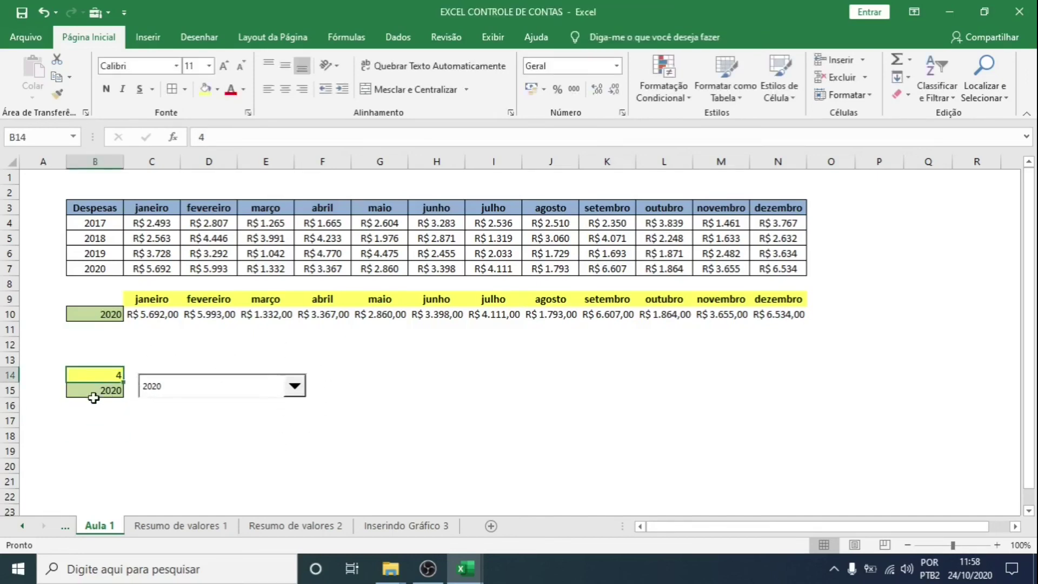
click(92, 393)
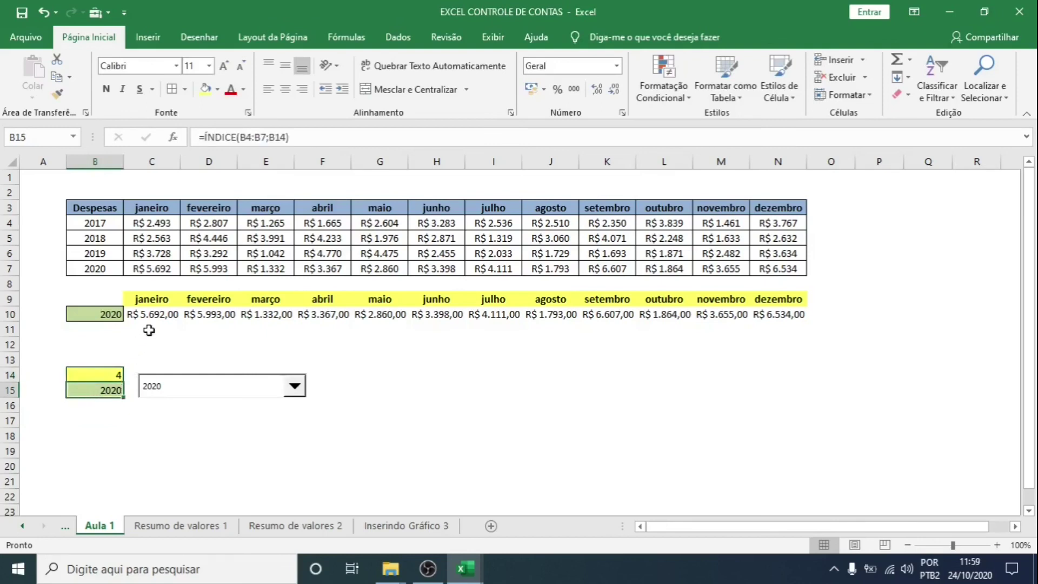
click(161, 314)
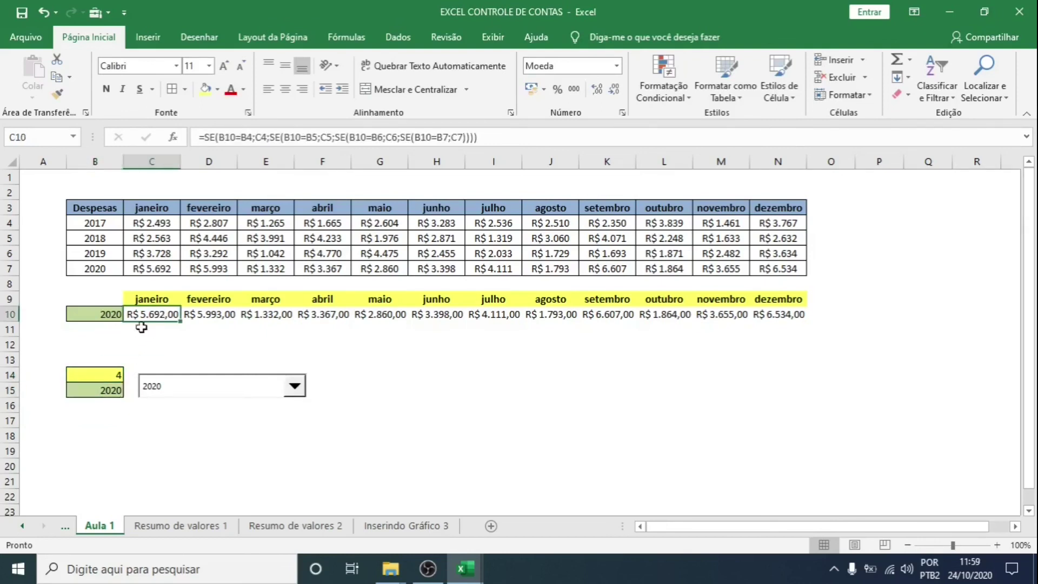
click(96, 336)
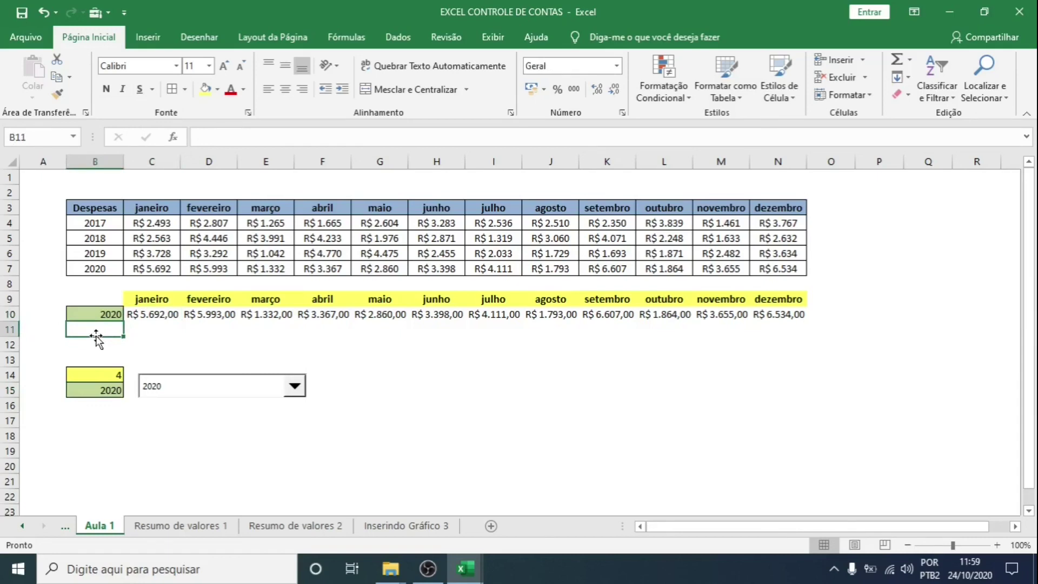
On Resumo de valores 2, examine the second year selector, its helper cells D14:D15 and the row 11 formulas, trying the year 2018
click(162, 525)
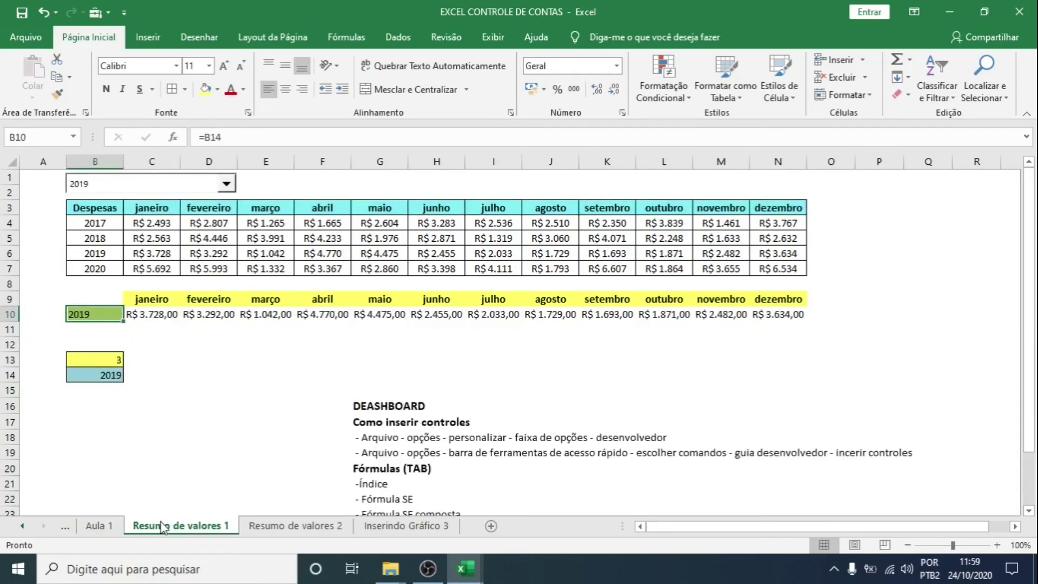
click(296, 526)
click(234, 186)
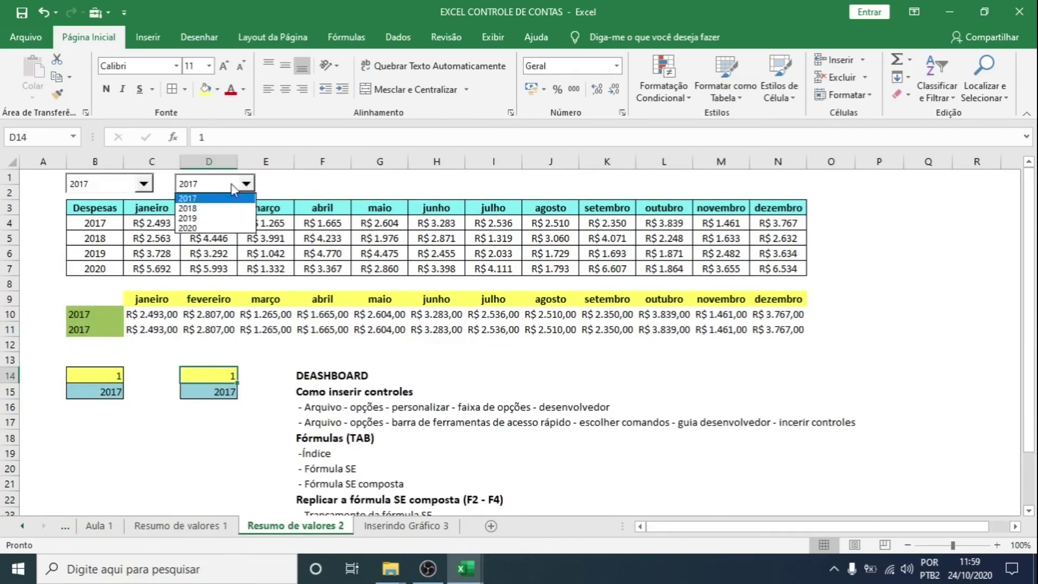
click(206, 374)
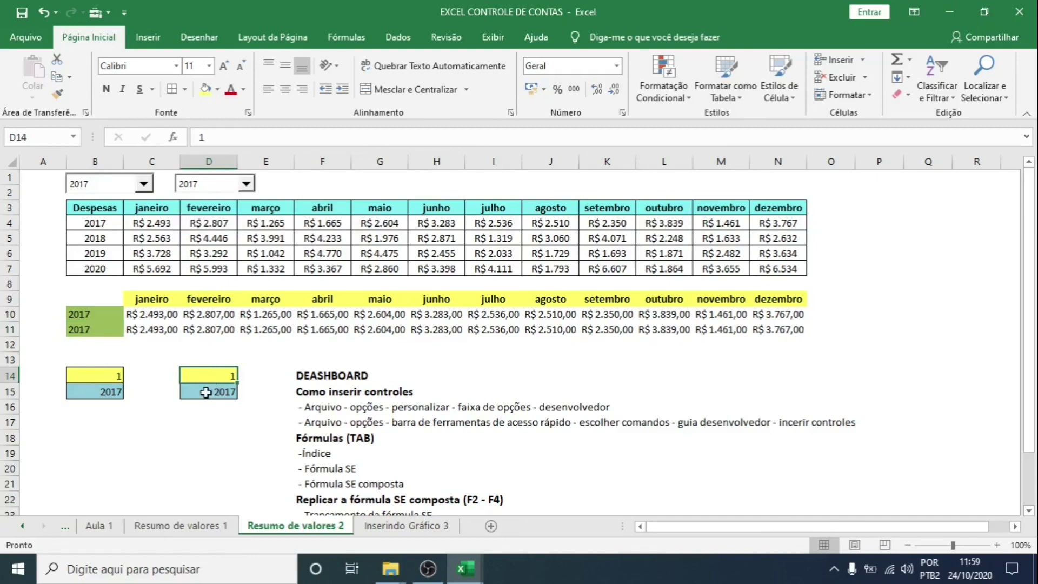
click(206, 392)
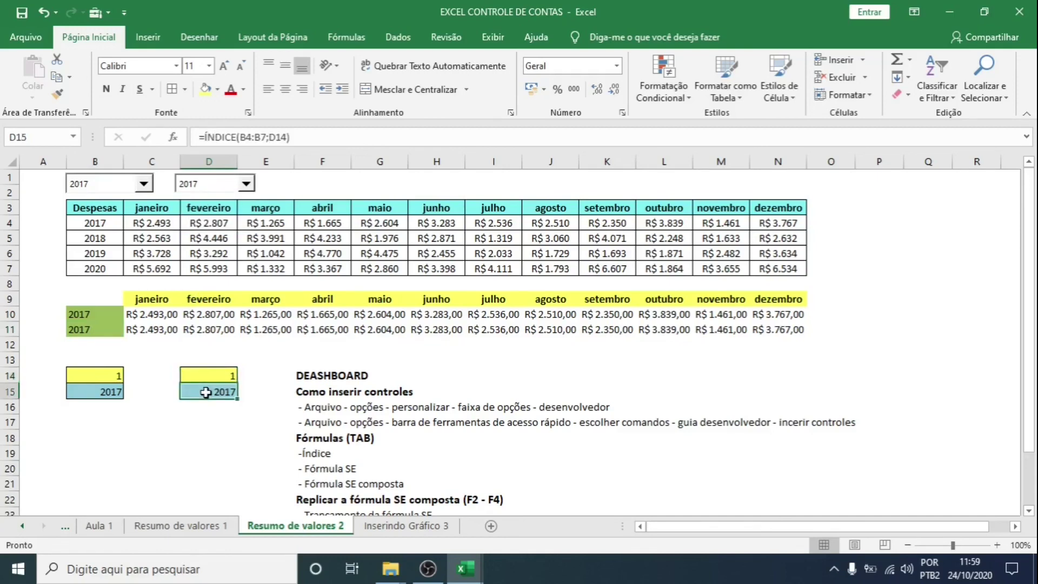
click(167, 331)
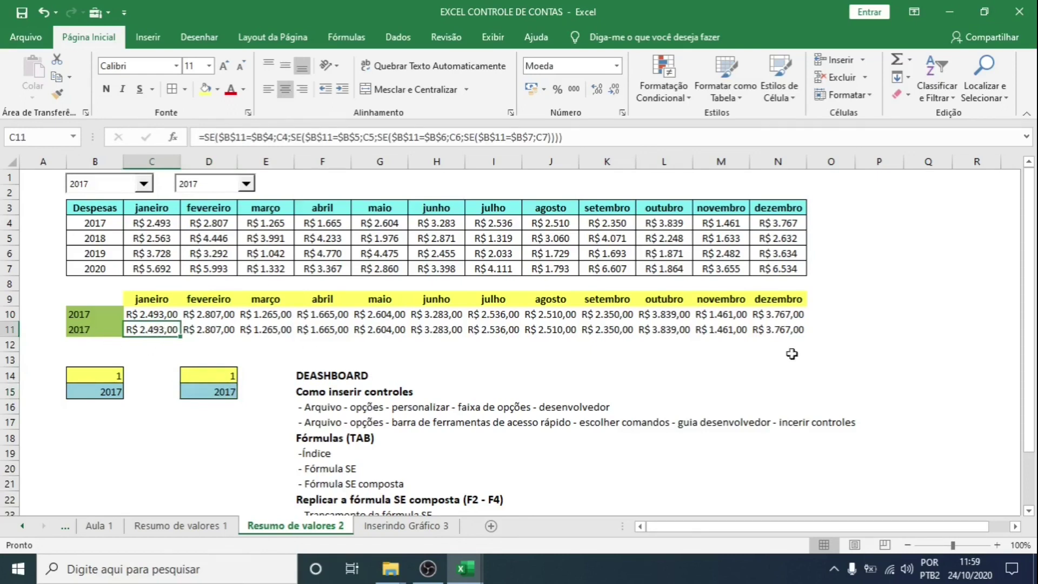
click(42, 359)
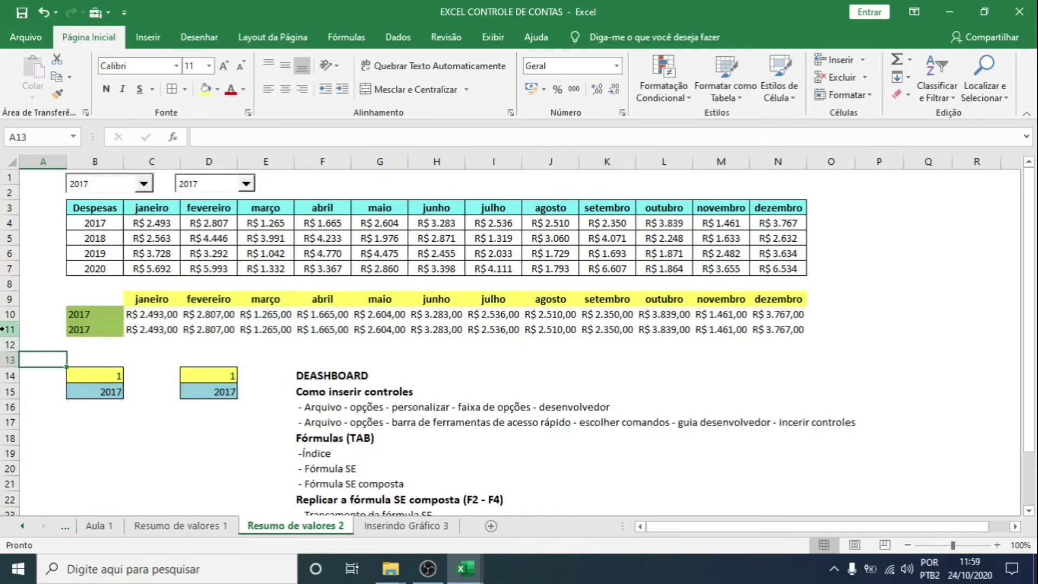
click(3, 329)
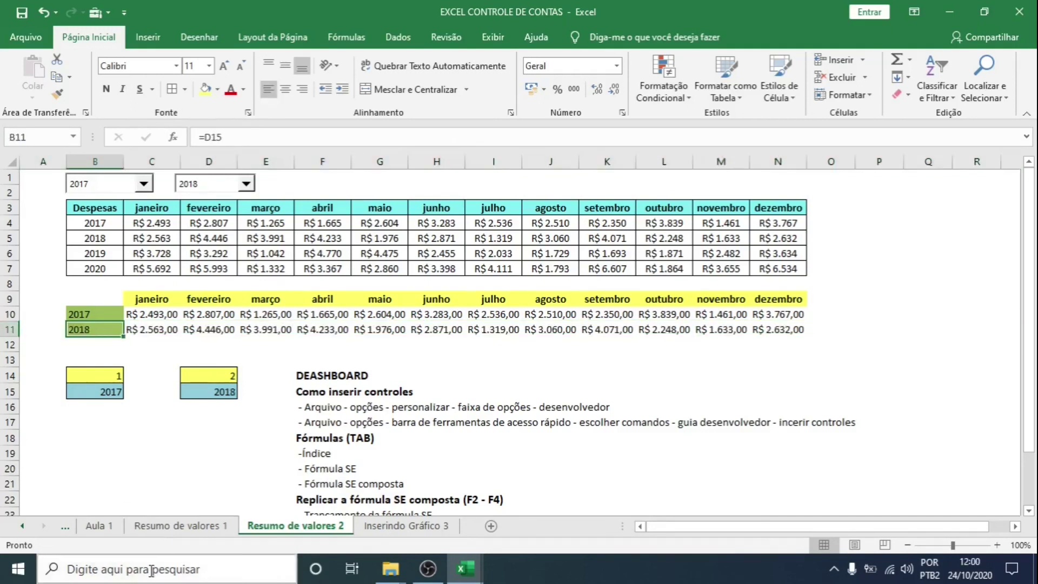
Return to the Aula 1 sheet and select B11:N11, the empty row below the 2020 monthly values
click(99, 525)
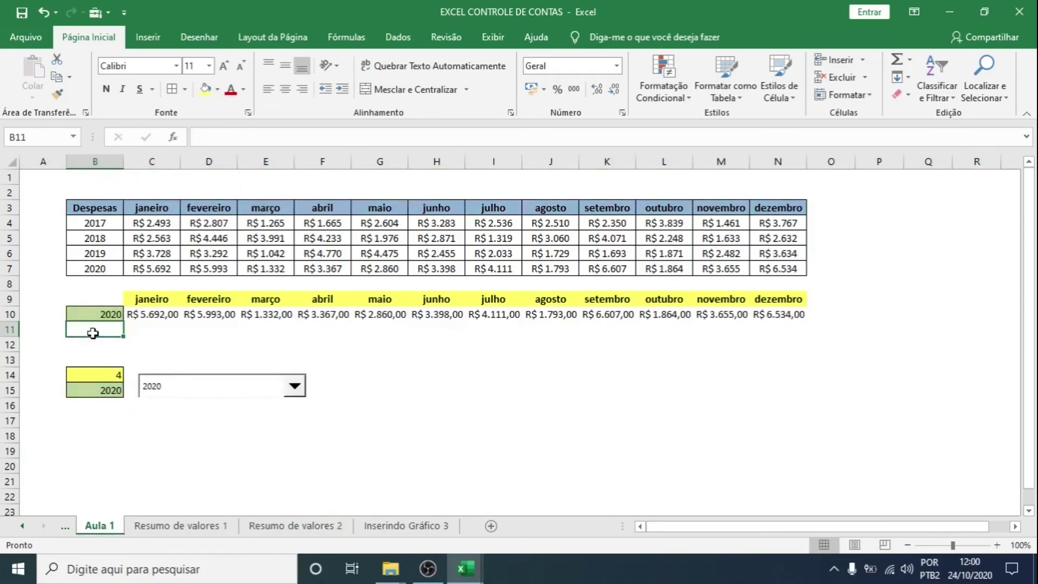
drag(154, 329, 778, 329)
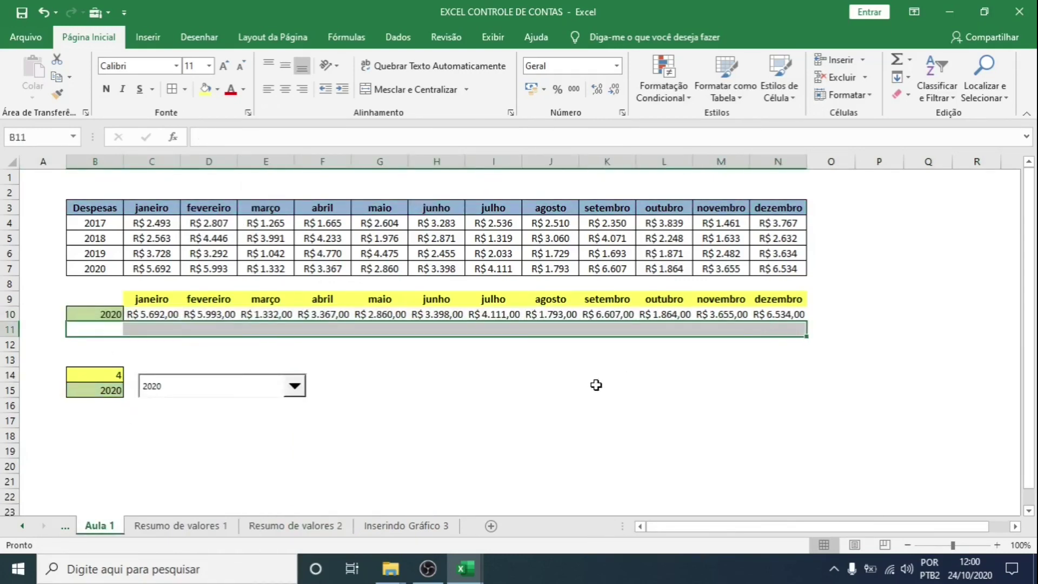